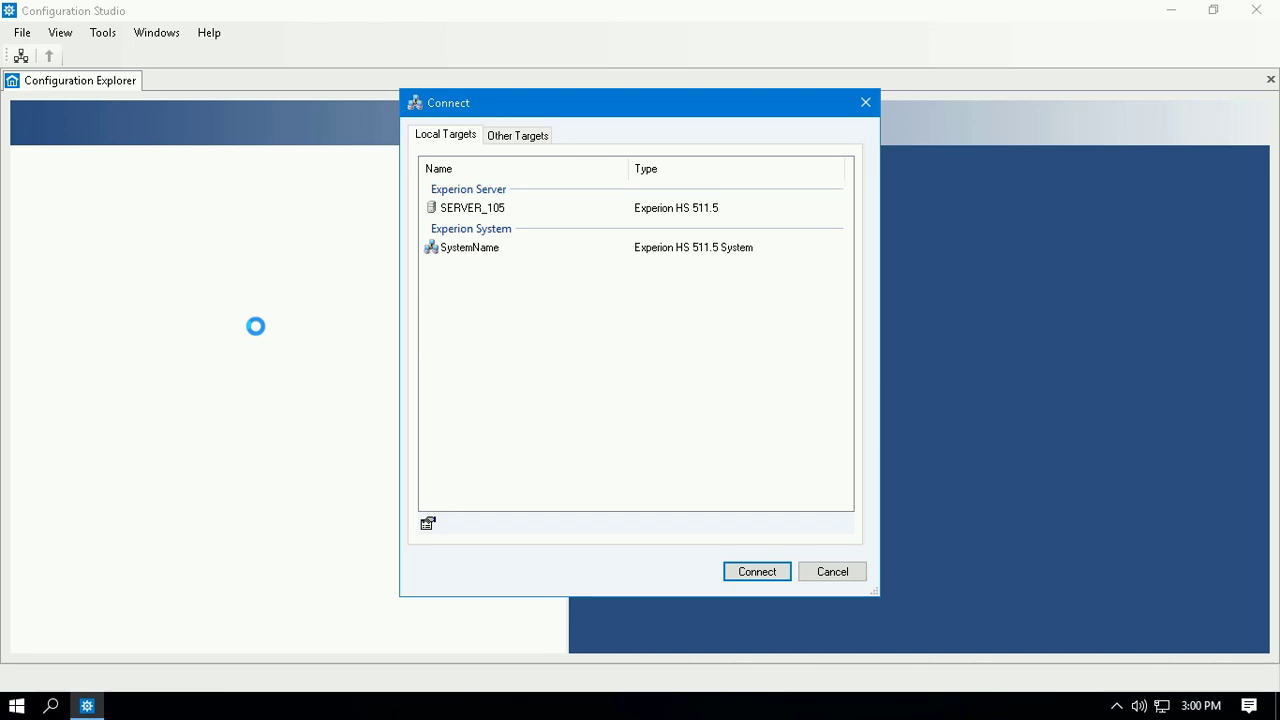
Connect to the SystemName system and load its system configuration to SERVER_105 with Force Load enabled
double_click(450, 250)
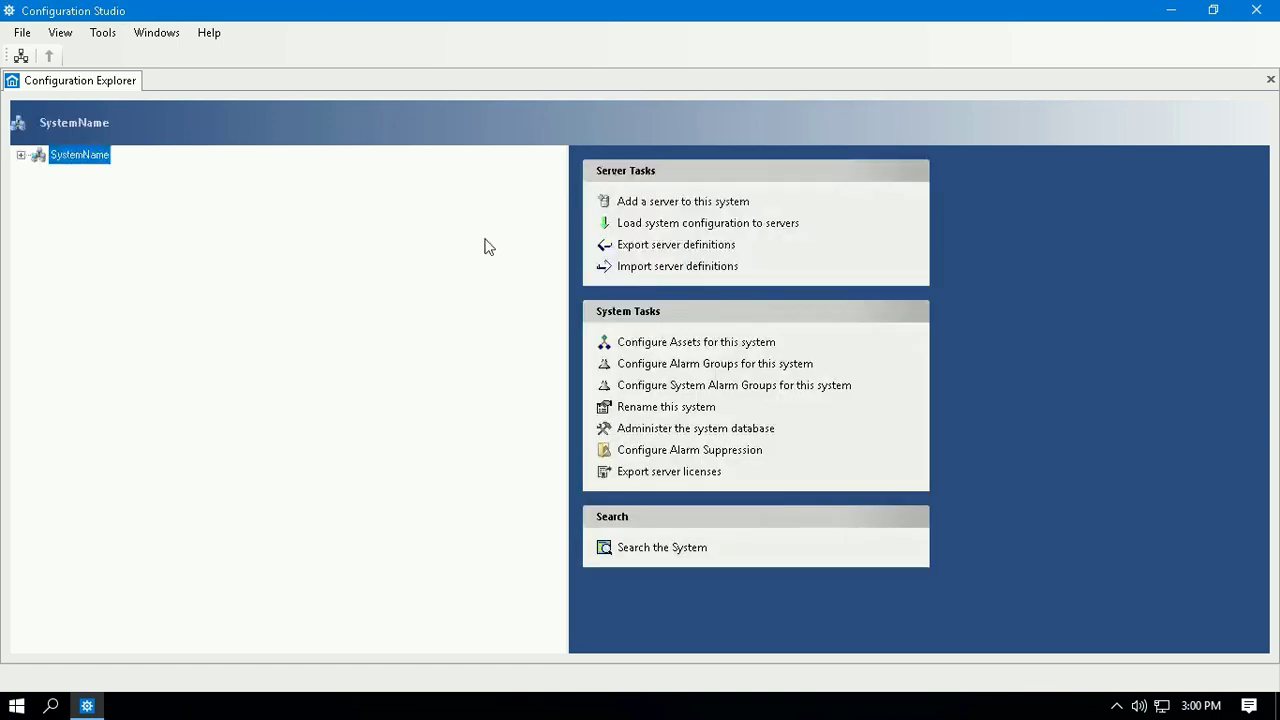
click(642, 228)
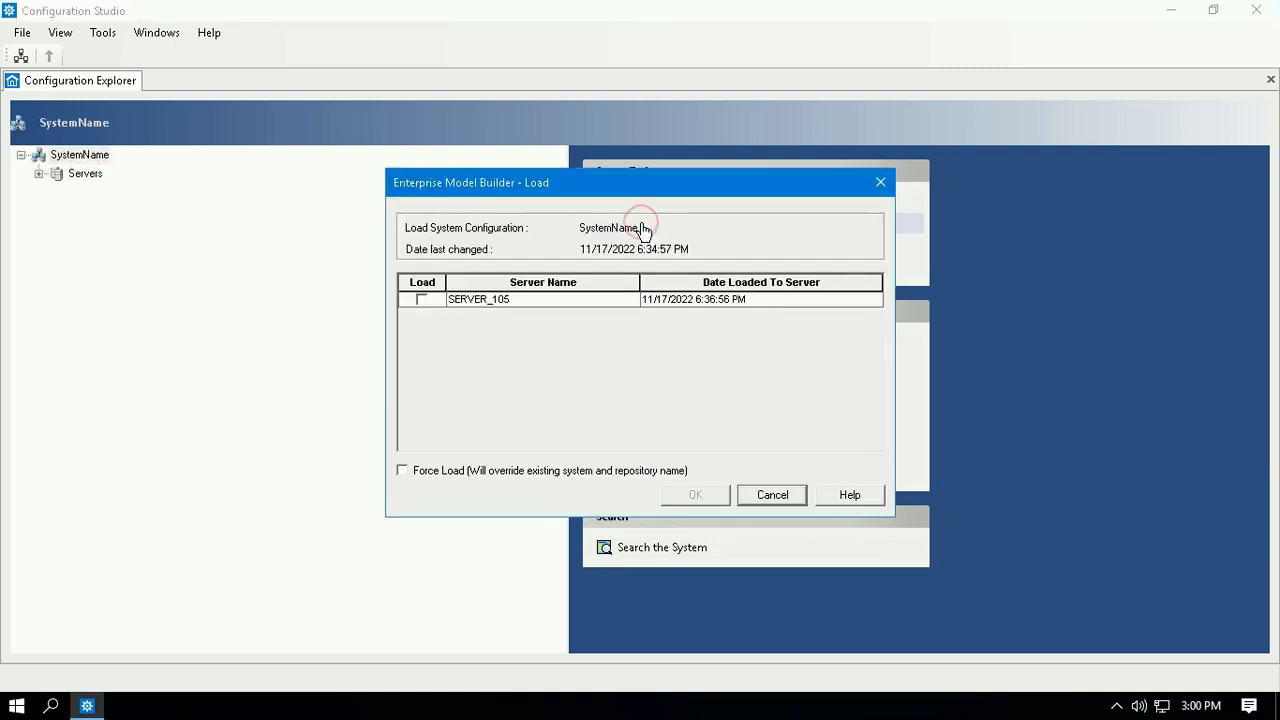
click(423, 300)
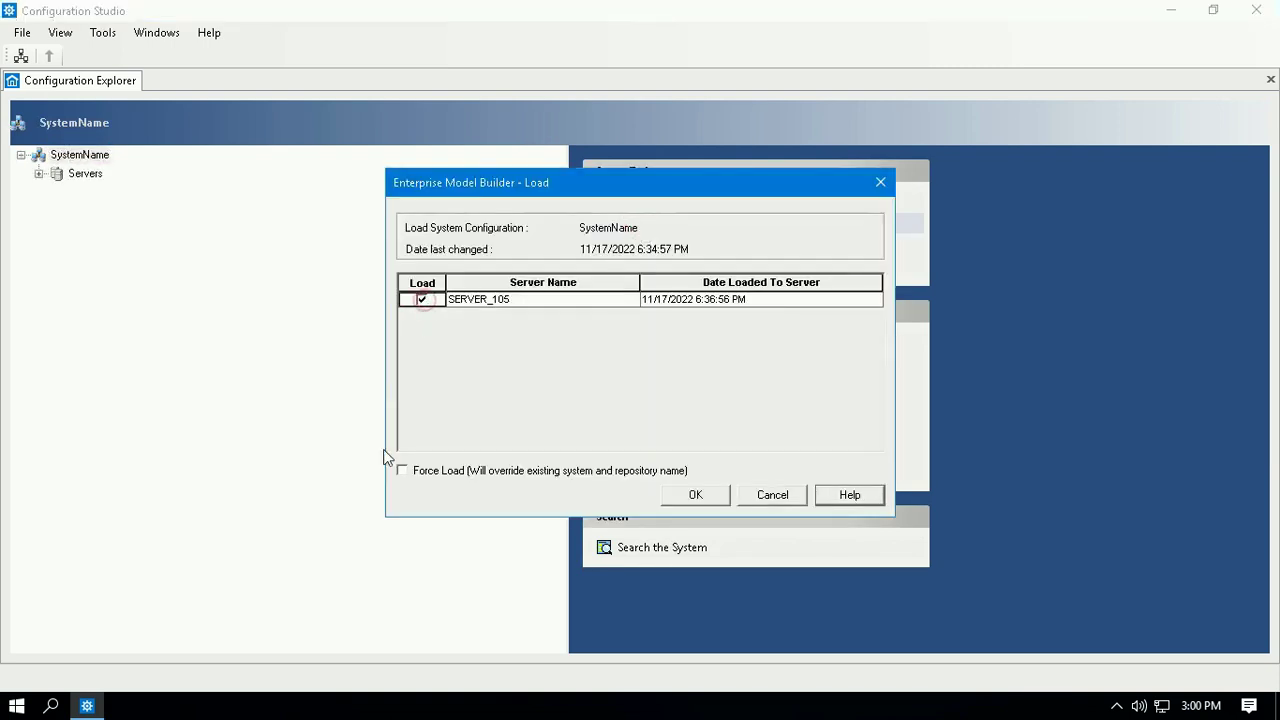
click(403, 471)
click(695, 495)
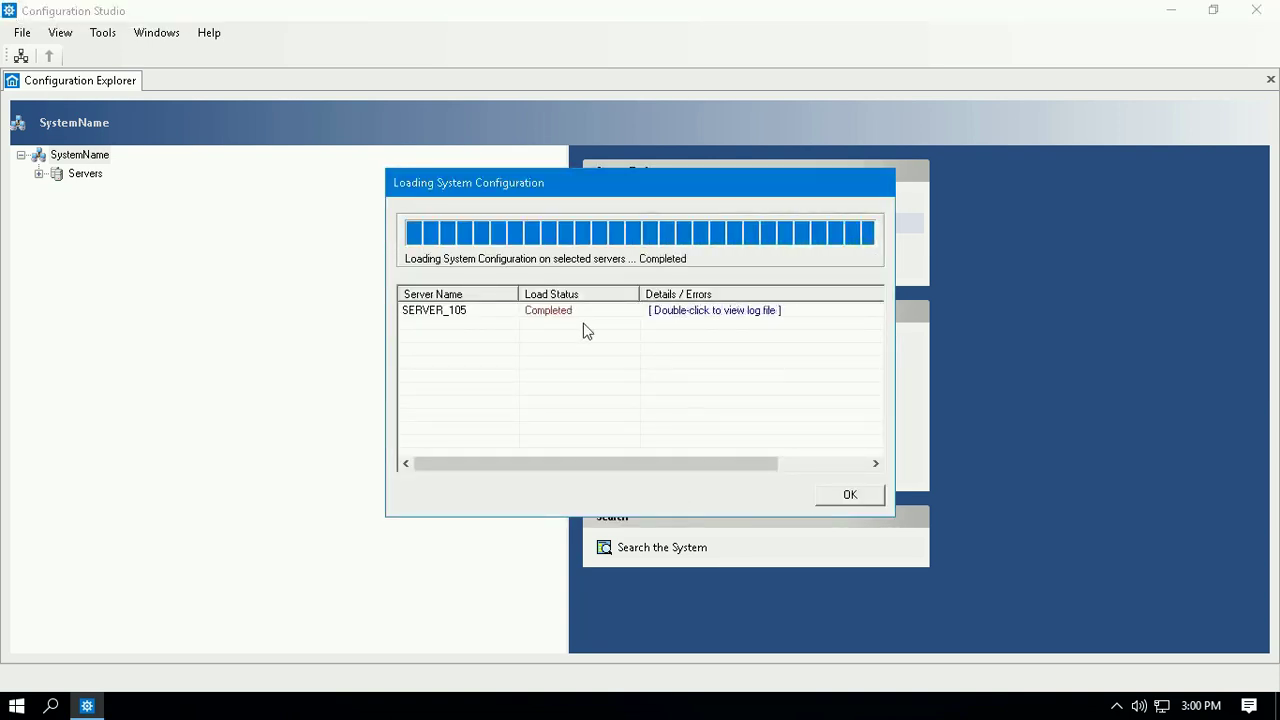
click(849, 494)
click(848, 494)
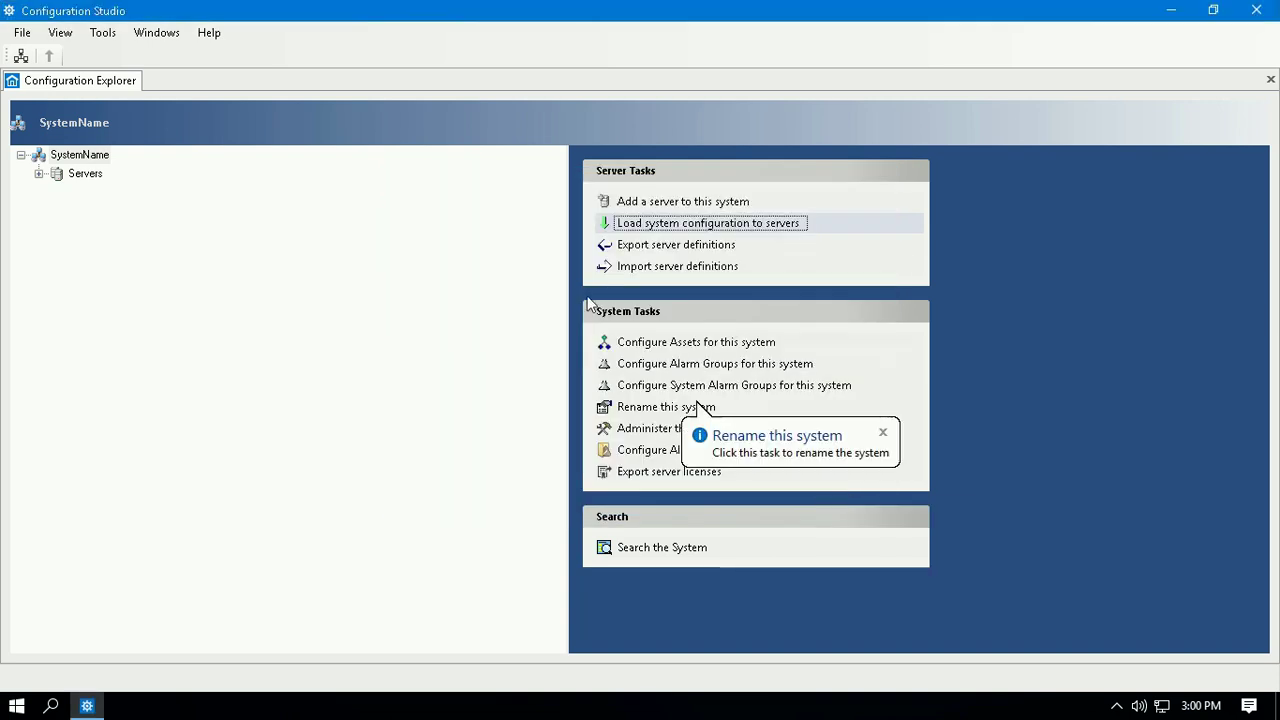
Open the asset configuration for this system and delete all assets from AHU01 to AHU25
click(667, 343)
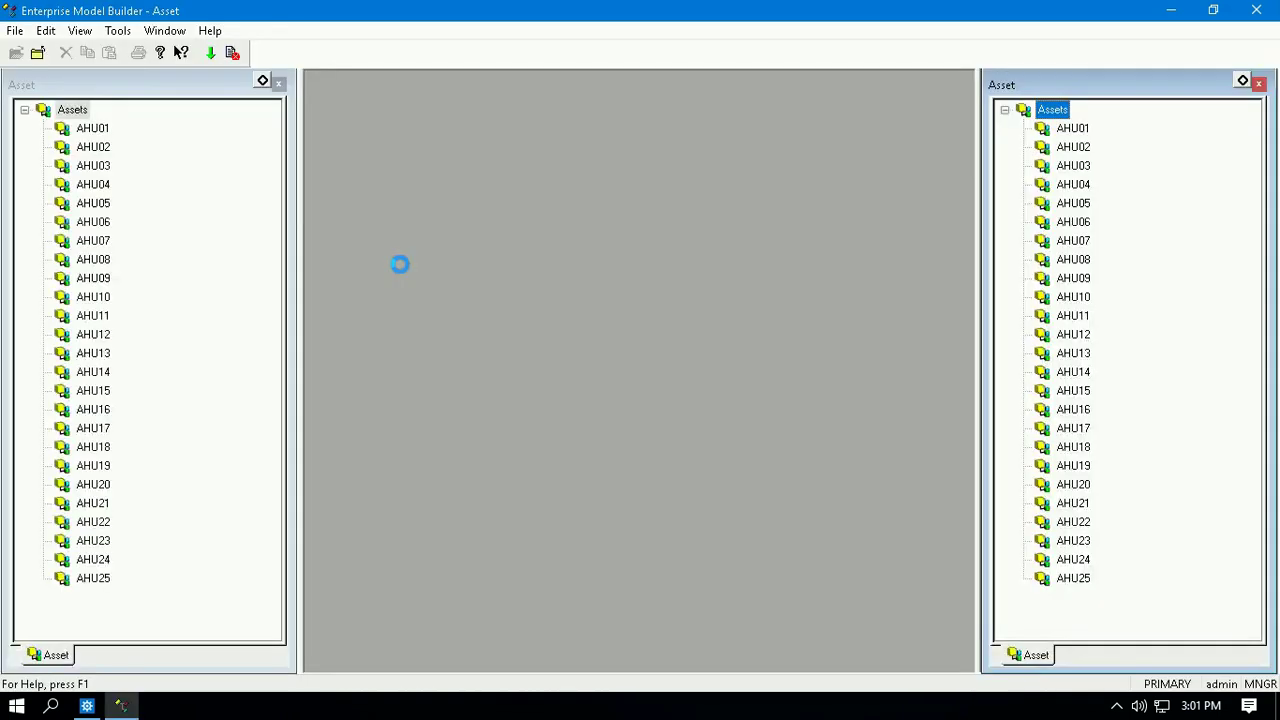
click(76, 111)
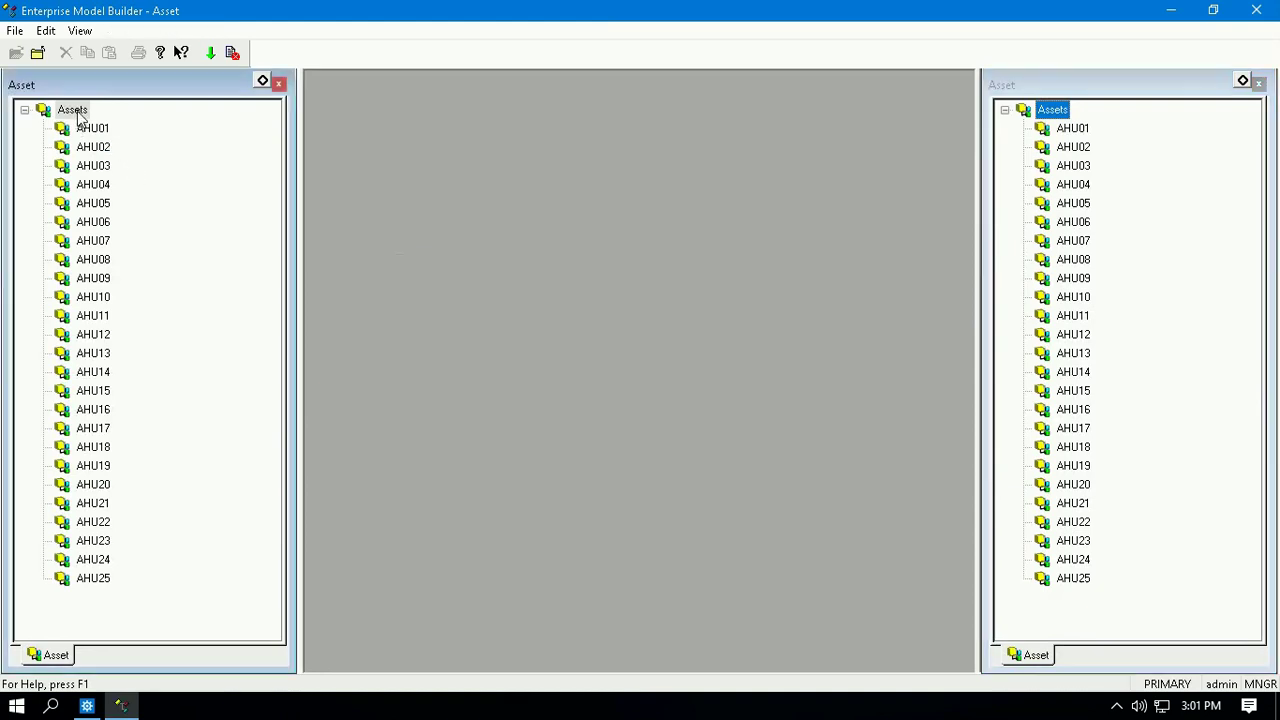
right_click(80, 114)
click(67, 117)
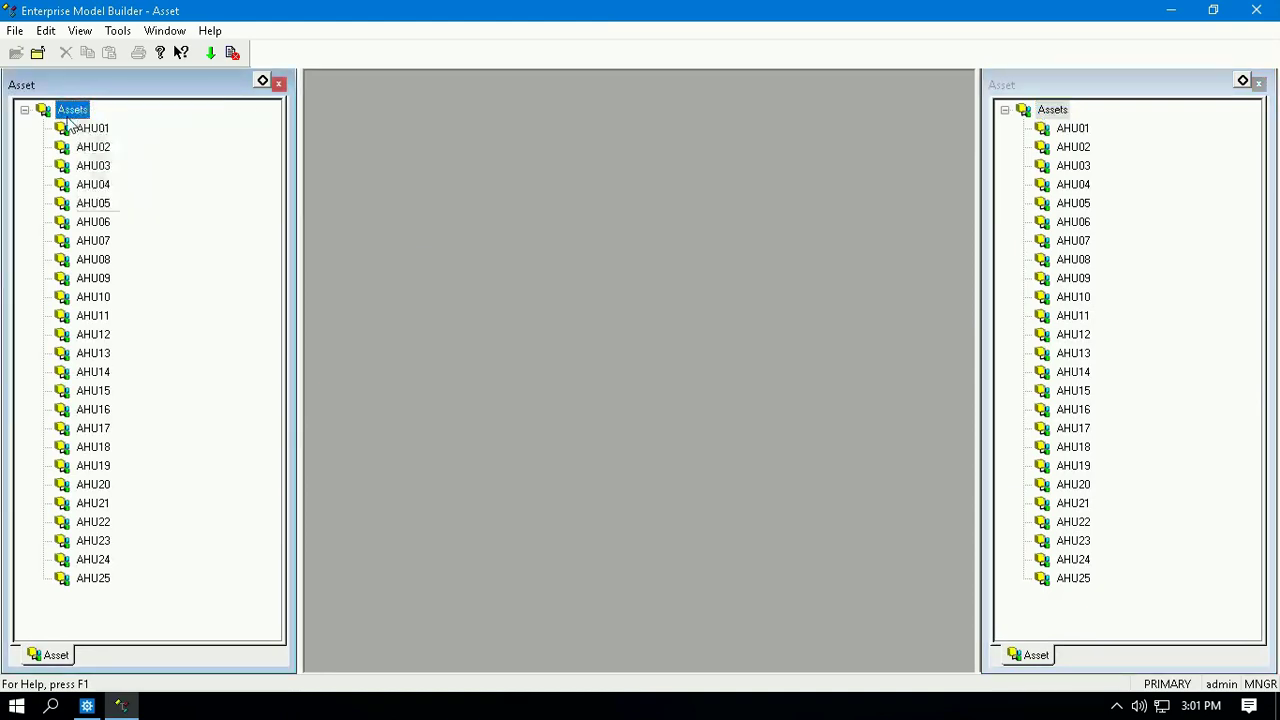
click(70, 148)
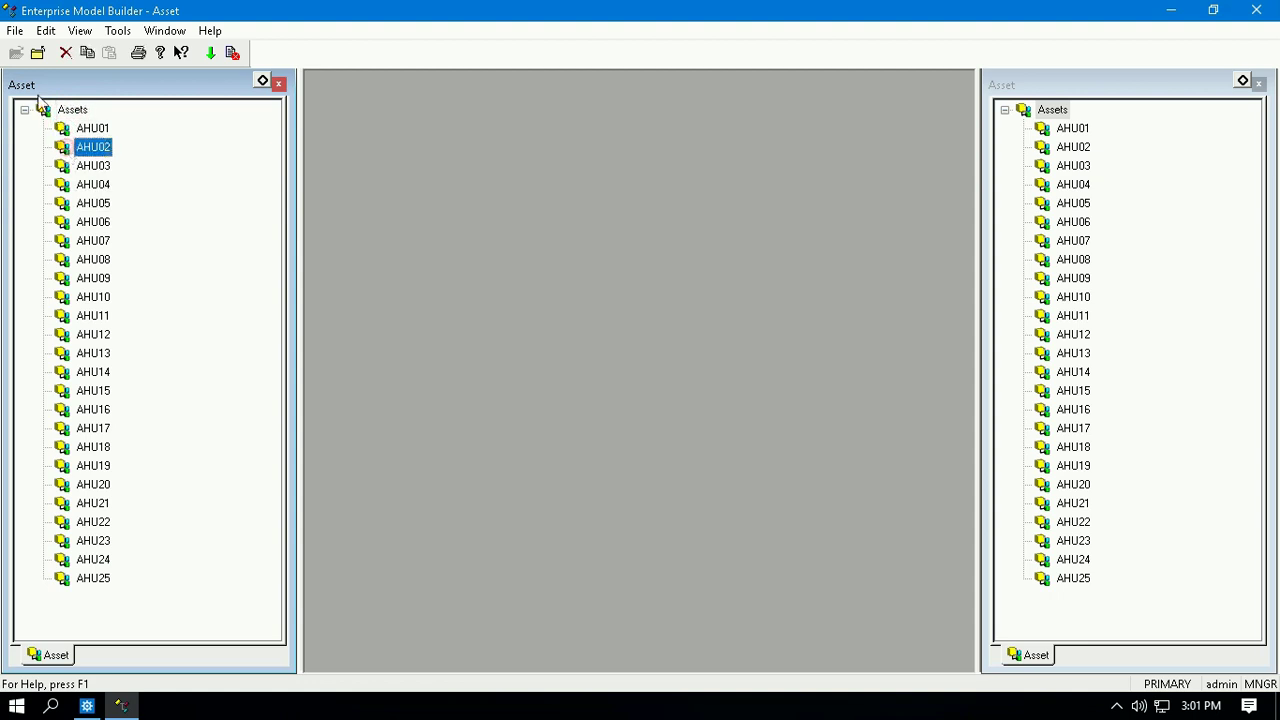
click(64, 111)
click(70, 129)
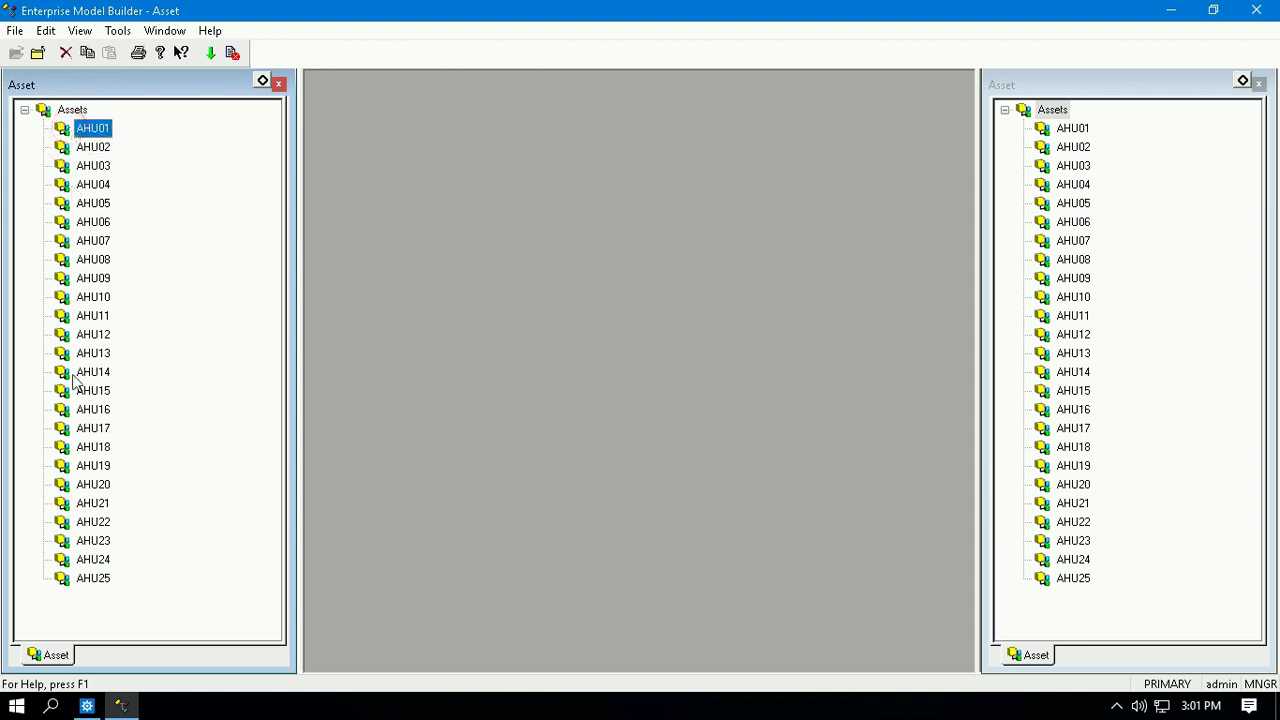
shift+click(90, 580)
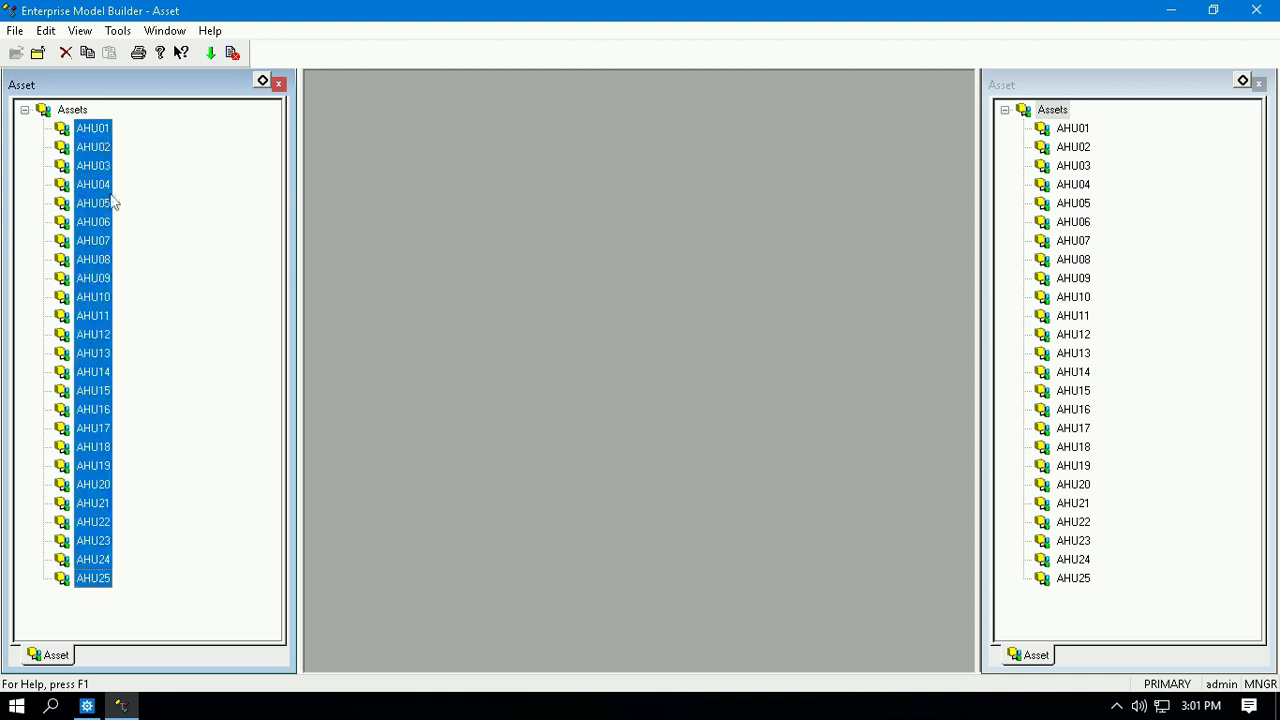
click(66, 52)
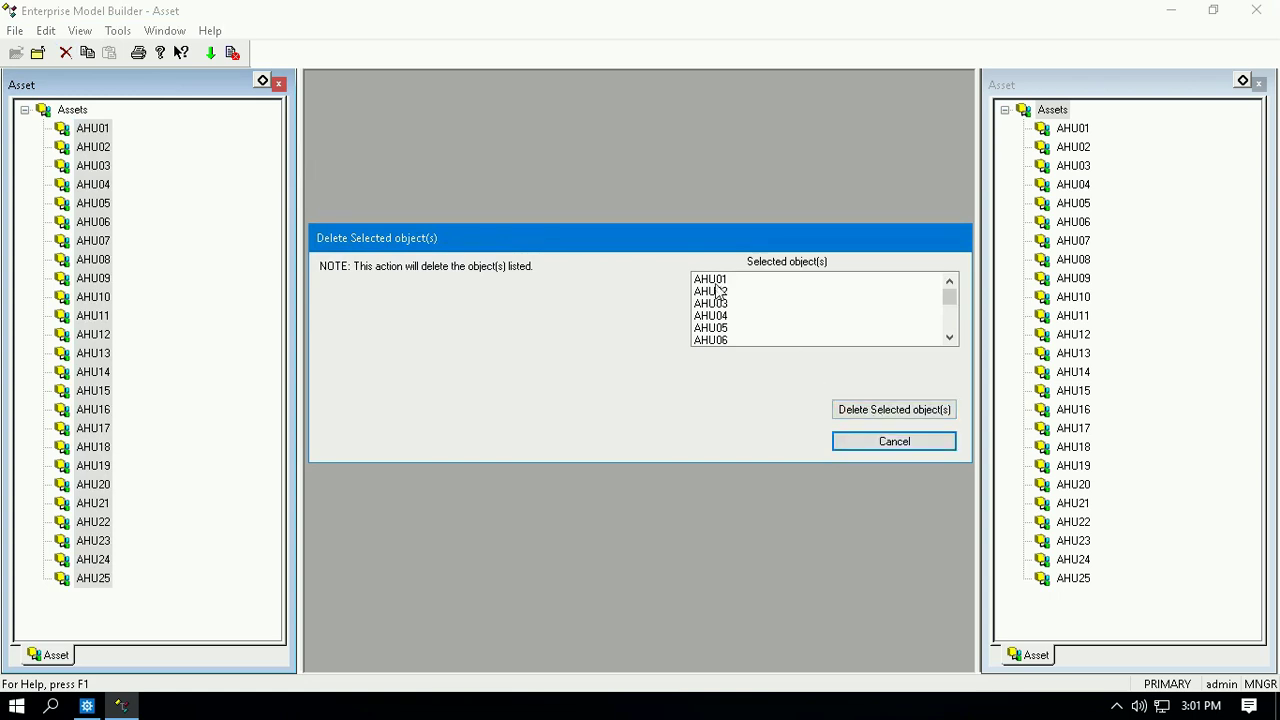
click(877, 412)
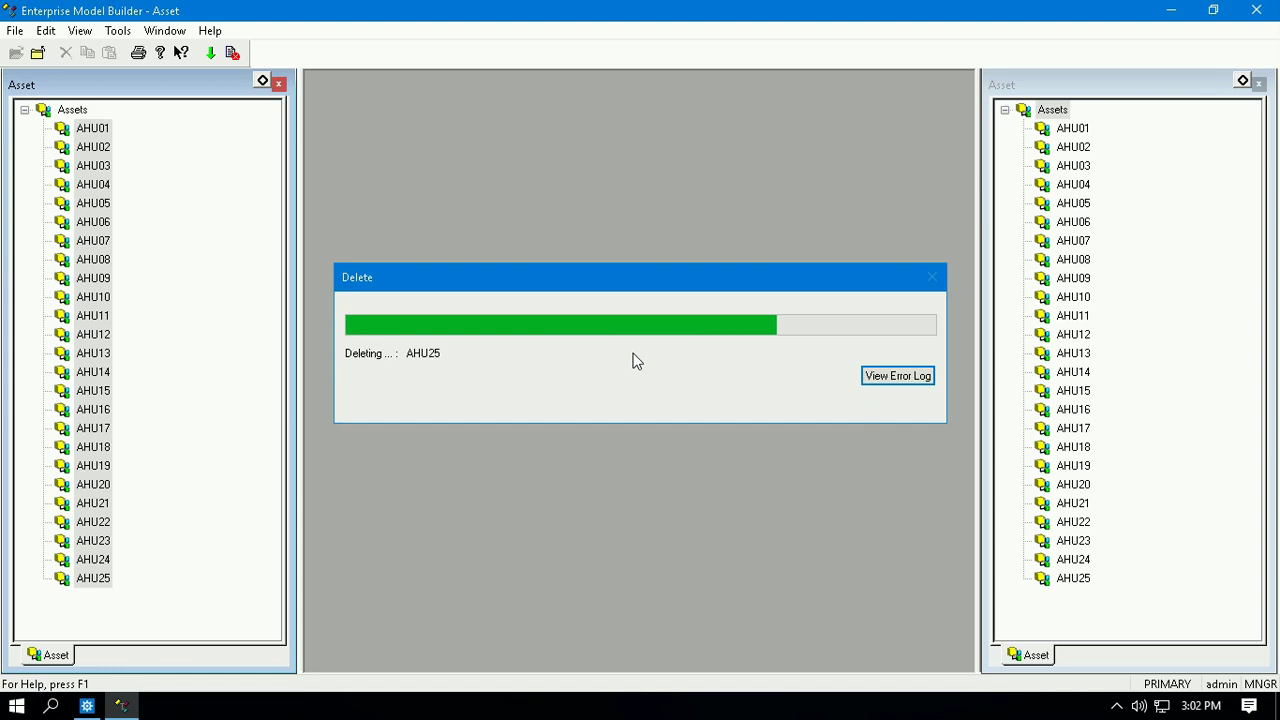
Load the emptied asset model to SERVER_105 with Force Load enabled
right_click(70, 113)
click(211, 55)
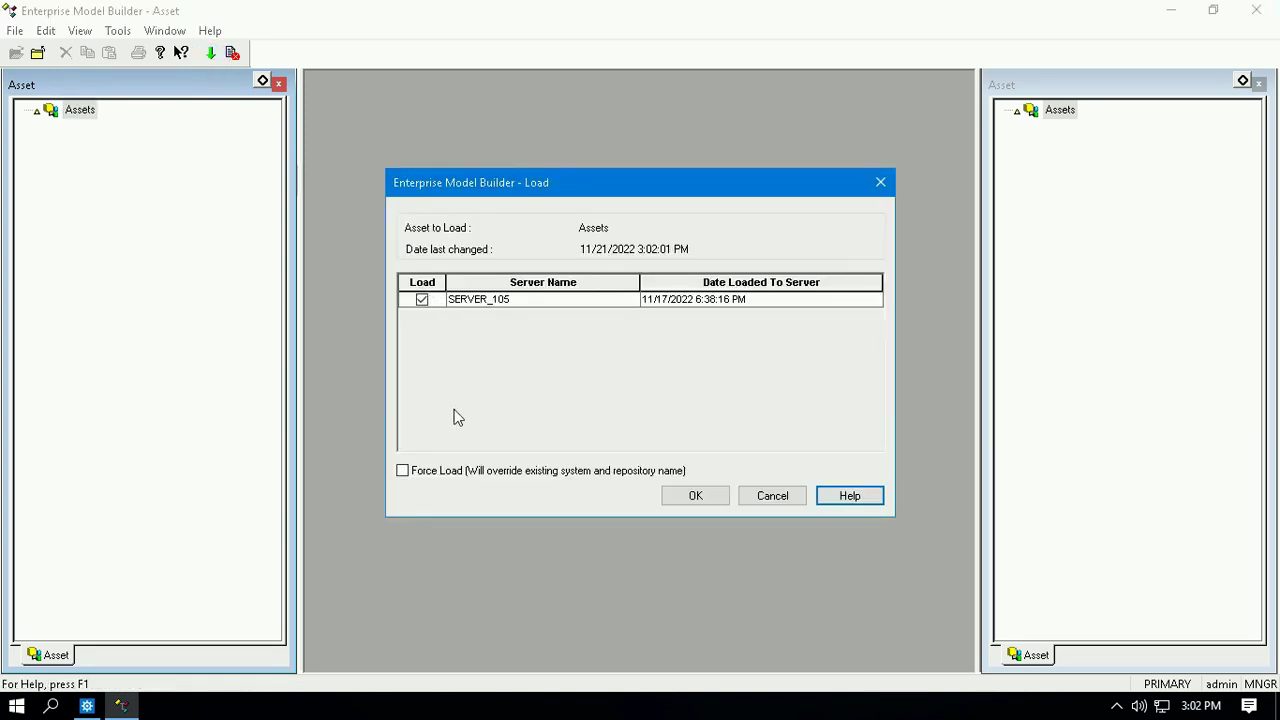
click(410, 472)
click(688, 495)
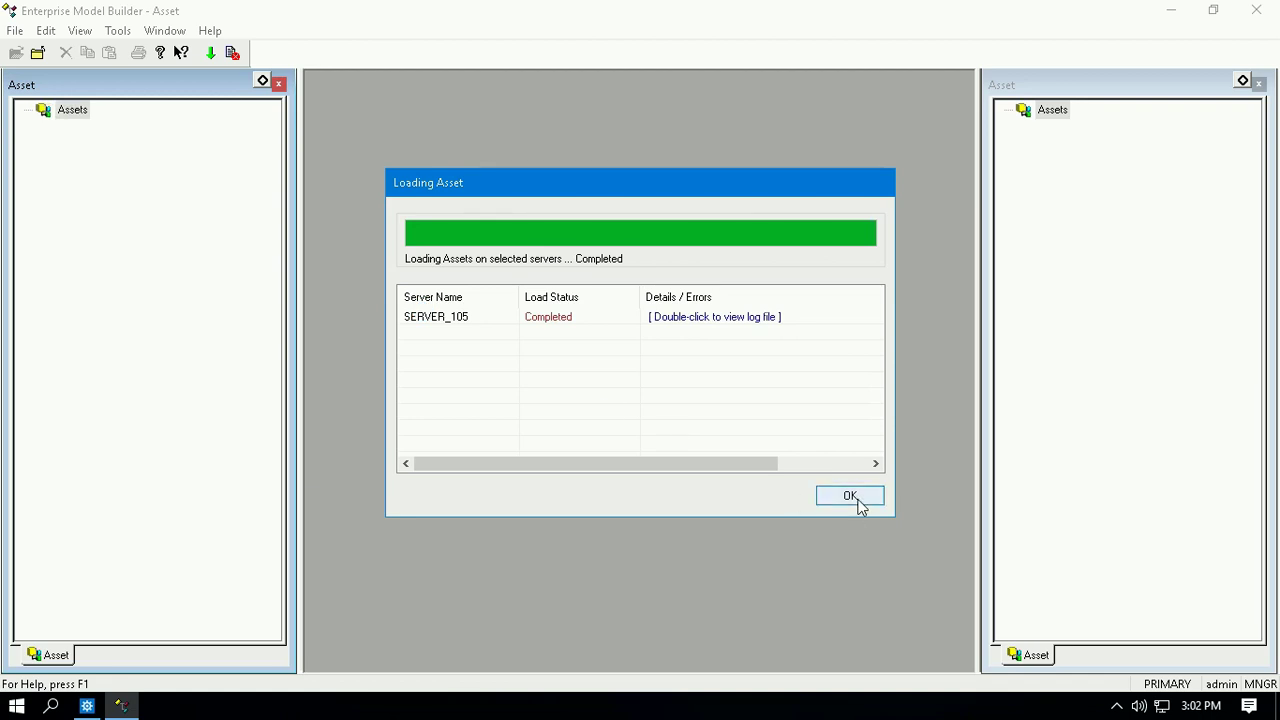
click(852, 497)
Create a new asset under Assets with Honeywell_pid as both its tag name and item name
right_click(80, 116)
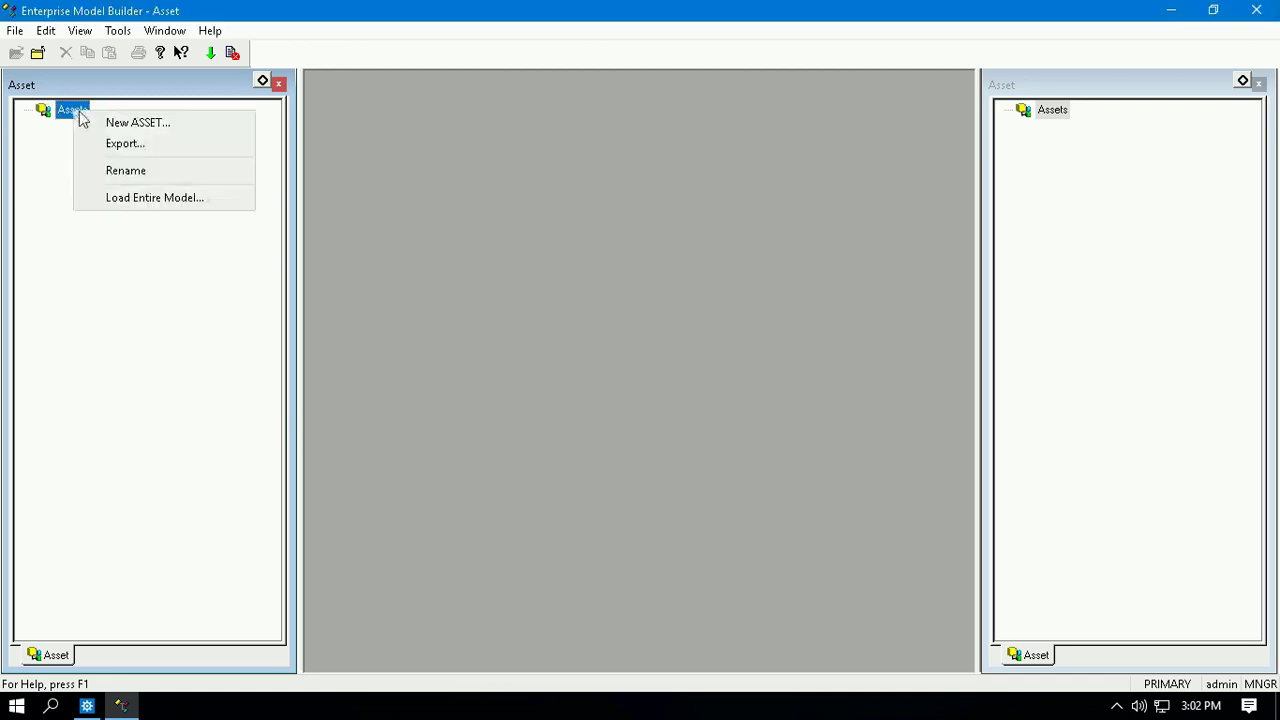
click(97, 124)
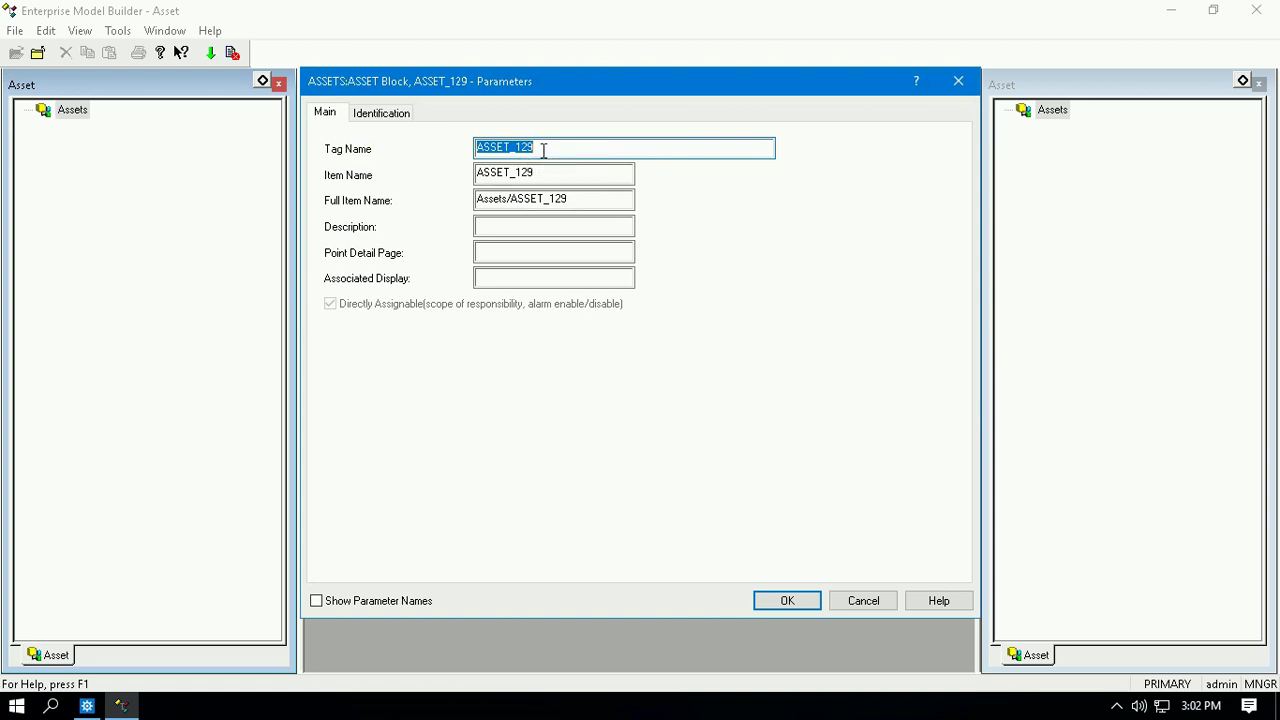
text(Honeywell_pid)
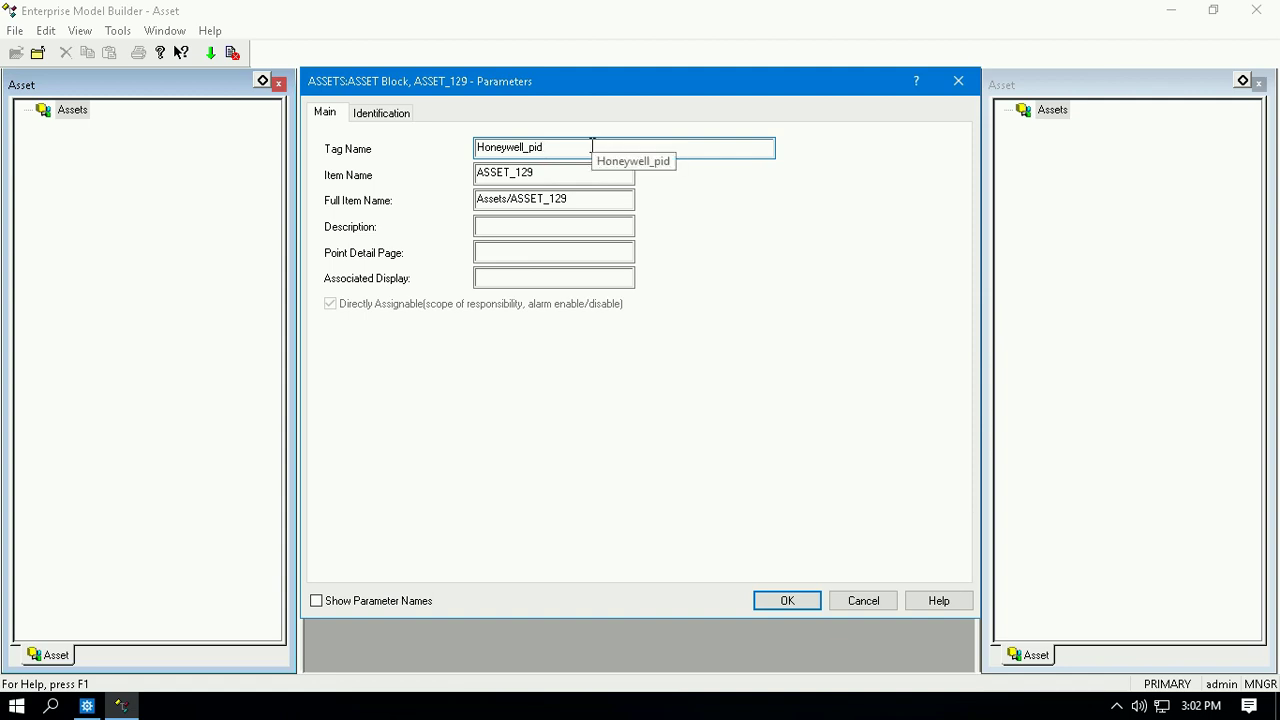
drag(591, 146, 423, 151)
key(ctrl+c)
drag(566, 172, 386, 177)
key(ctrl+v)
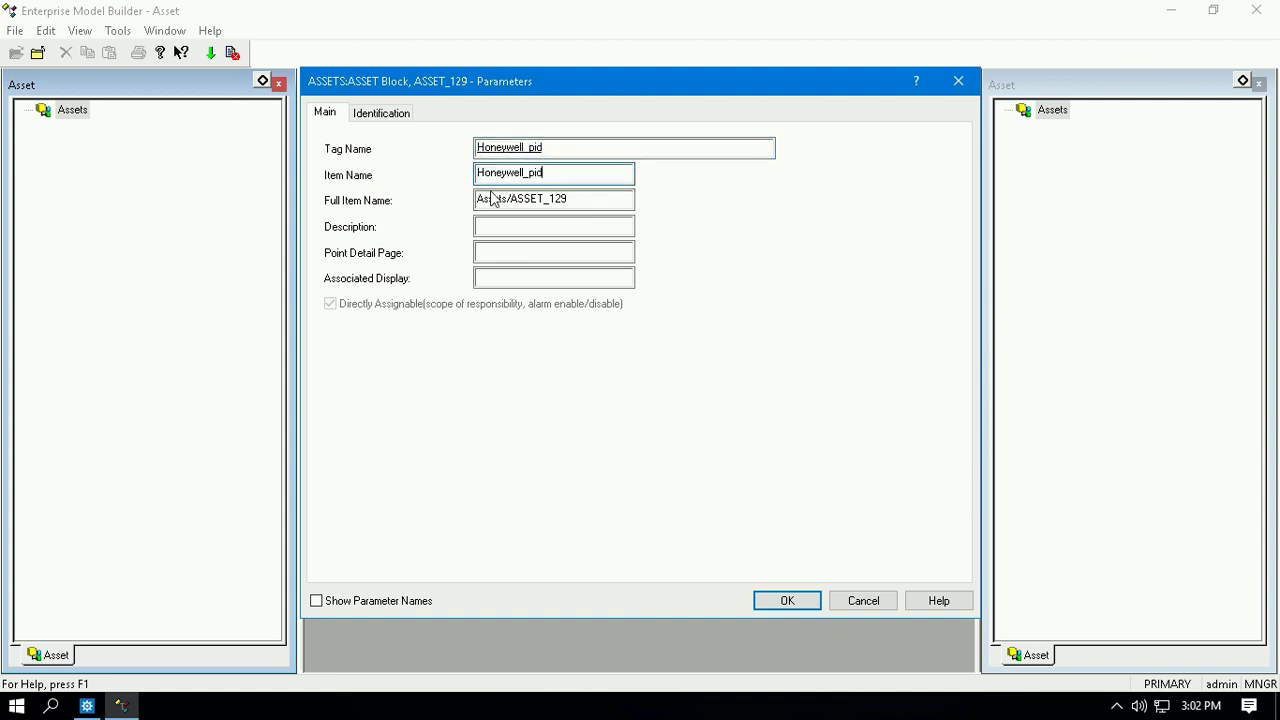
click(581, 197)
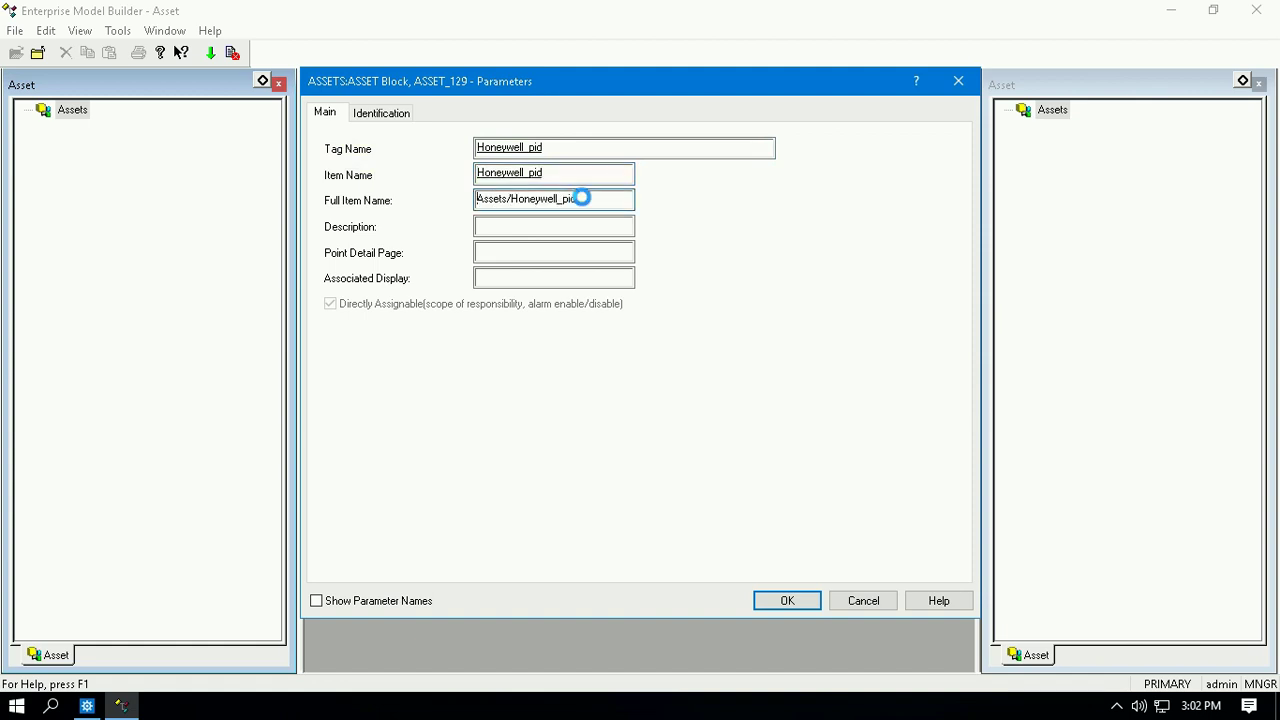
click(789, 599)
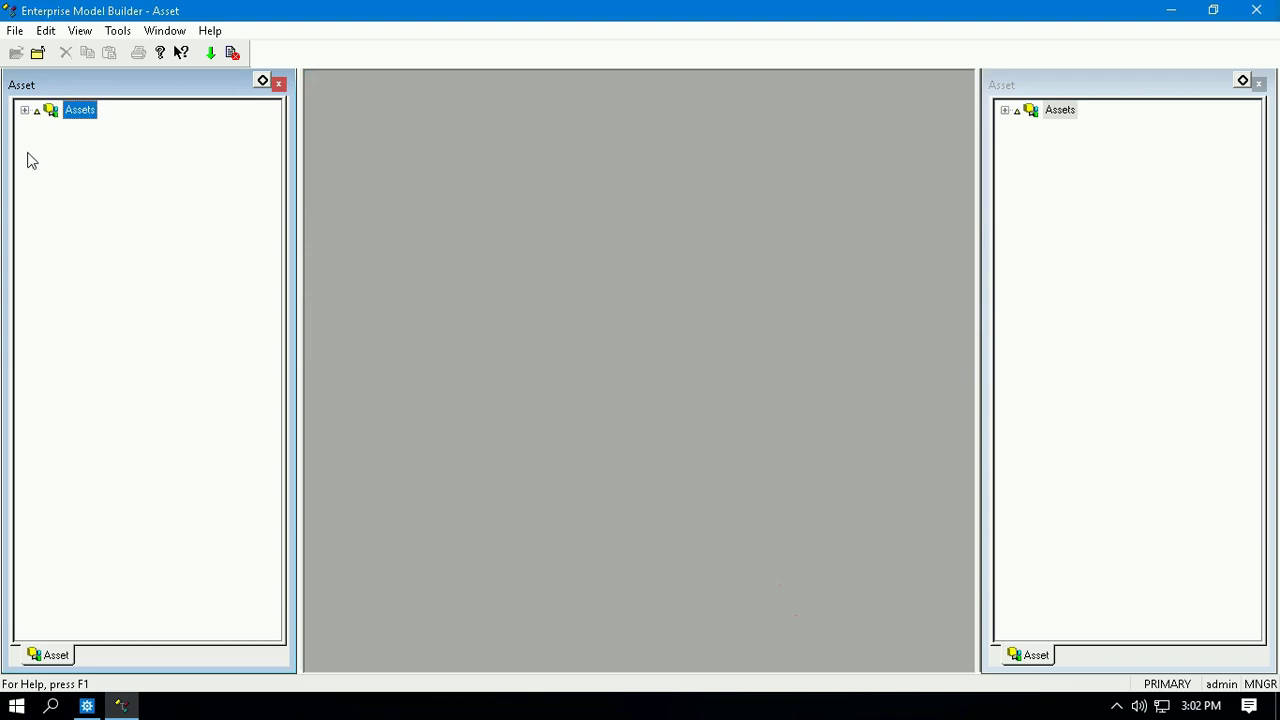
Load the asset model containing Honeywell_pid to SERVER_105 with Force Load enabled
click(24, 110)
right_click(74, 130)
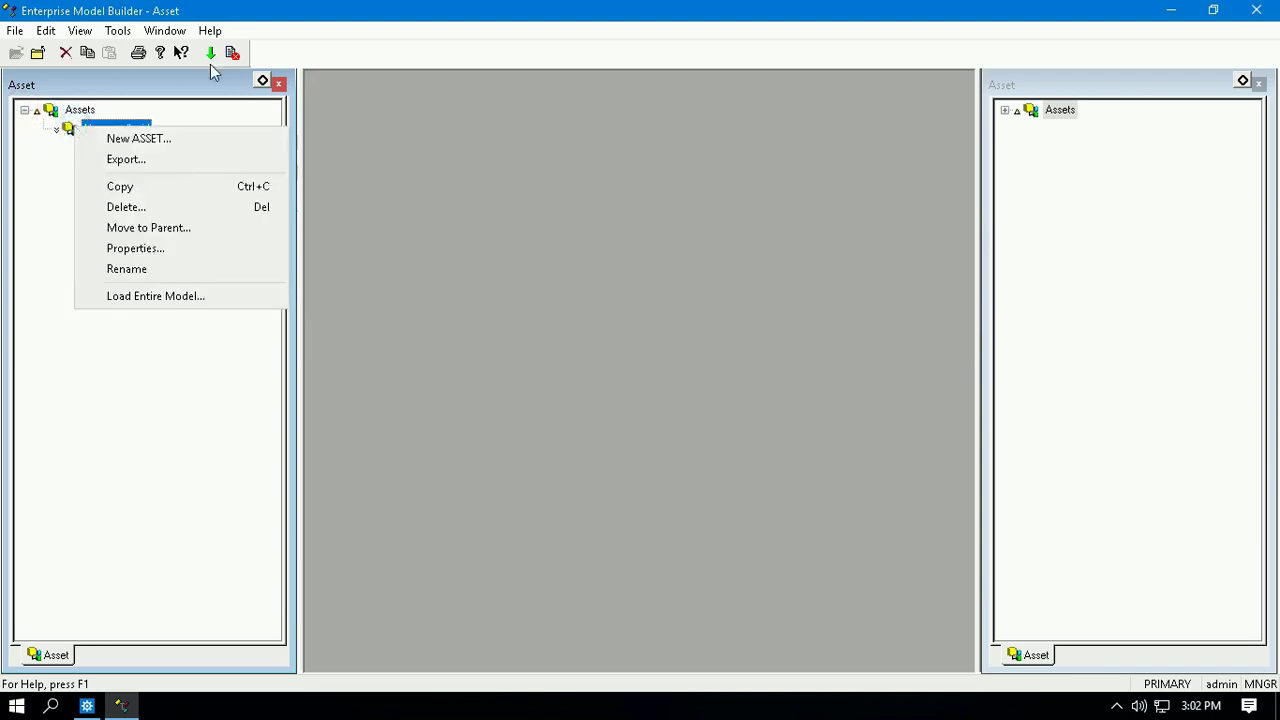
click(209, 55)
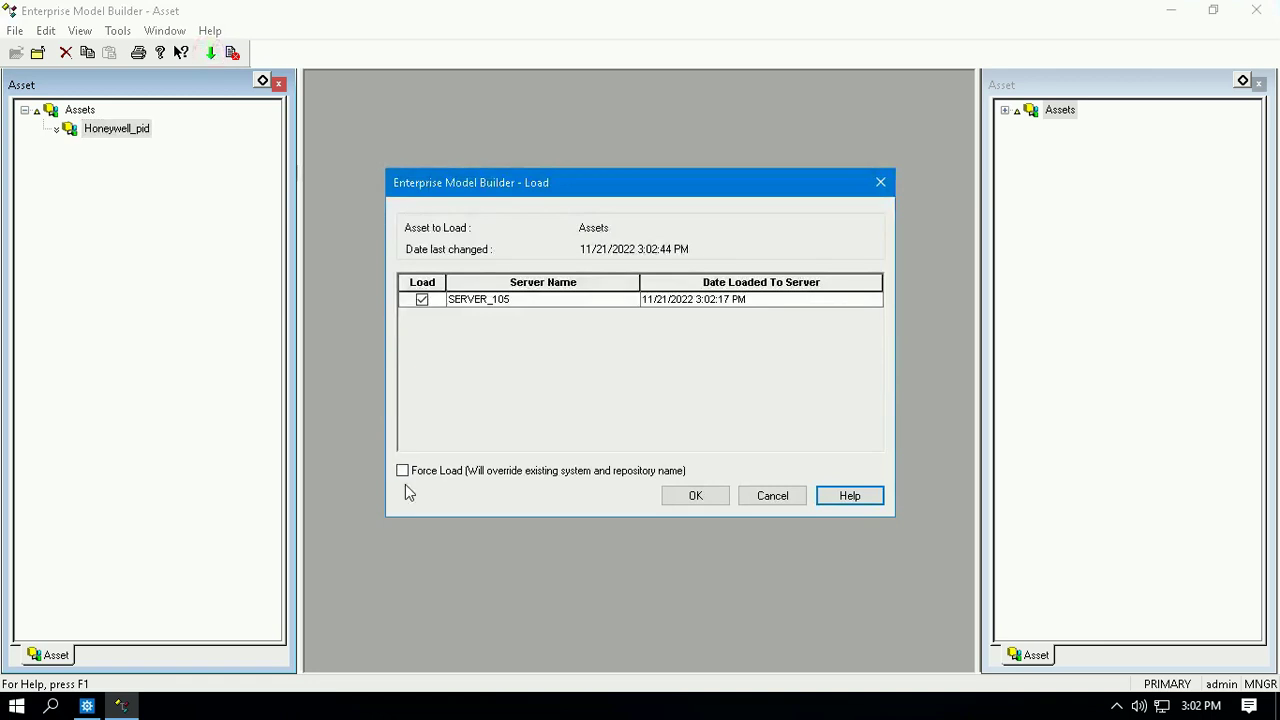
click(402, 470)
click(680, 495)
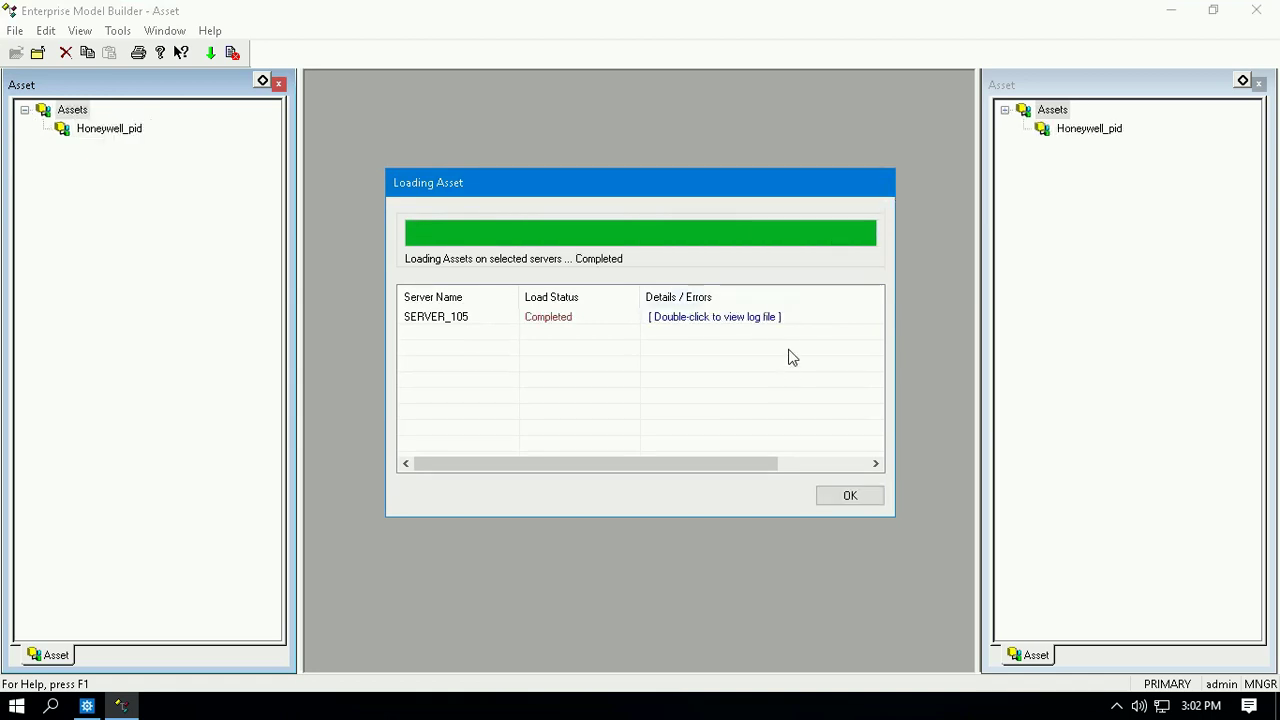
click(846, 494)
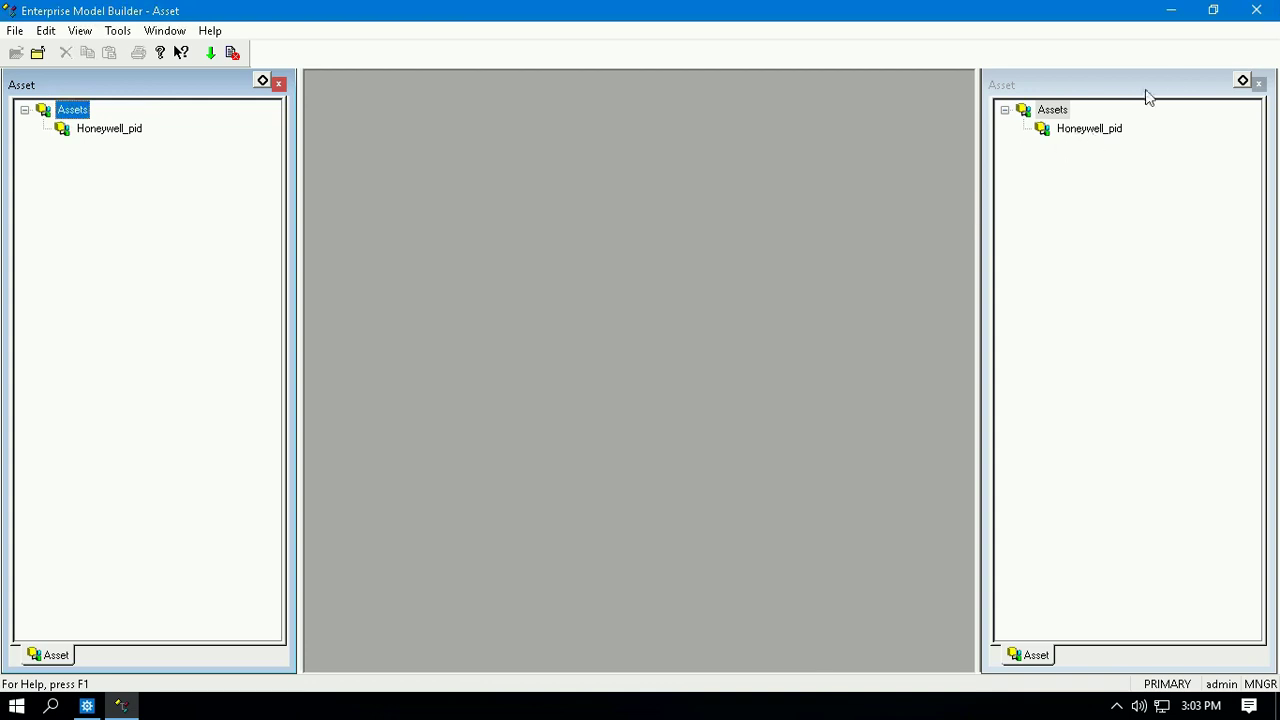
Close Enterprise Model Builder and open channel building from the Control Strategy of SERVER_105 in Configuration Studio
click(1254, 18)
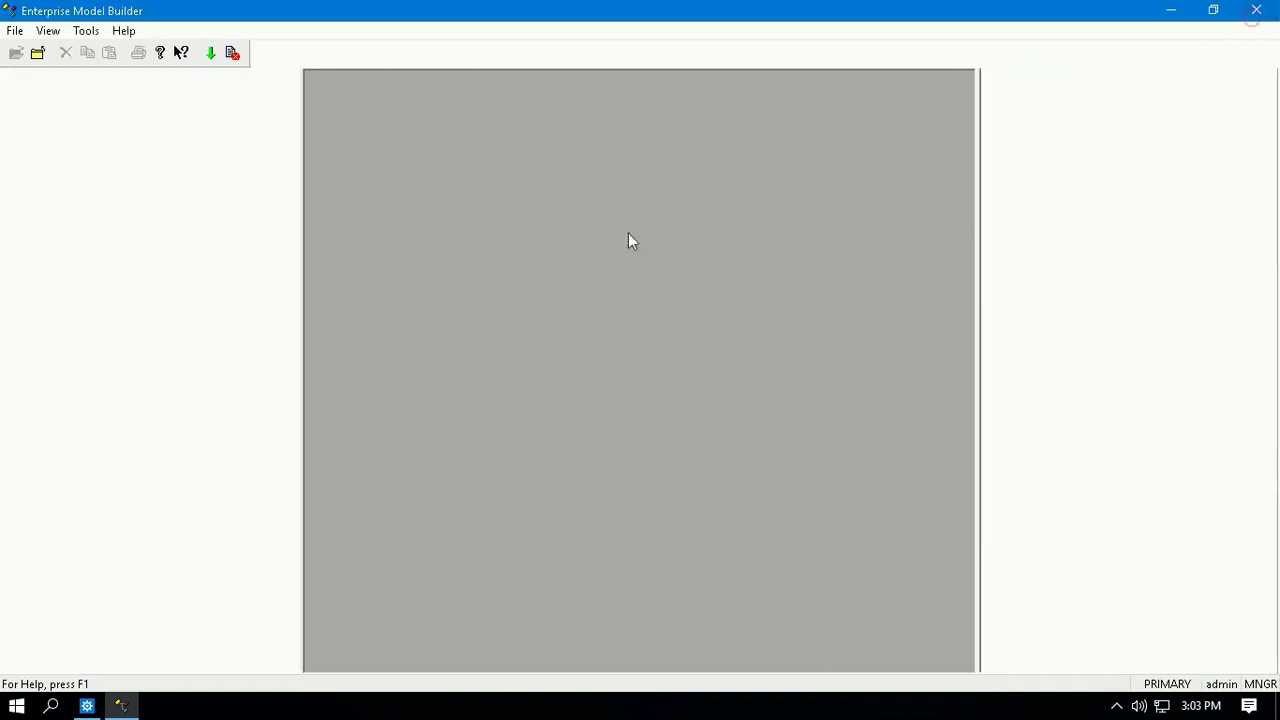
key(alt+F4)
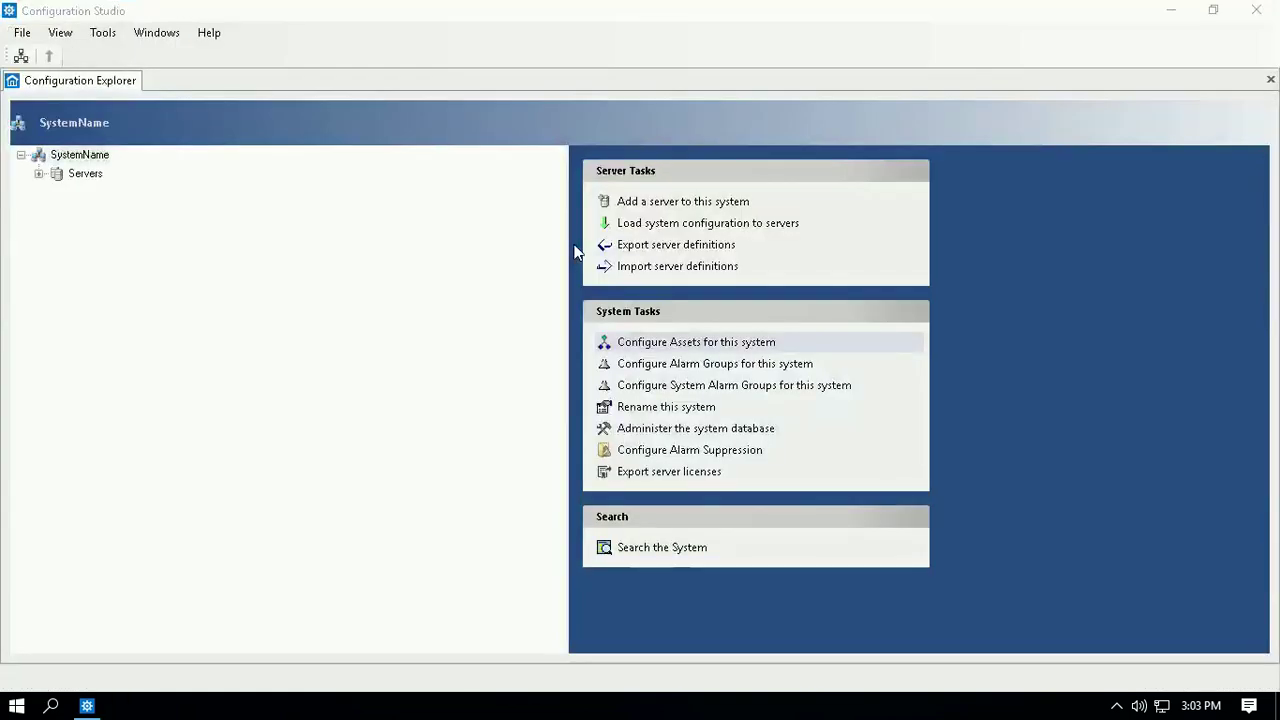
click(38, 174)
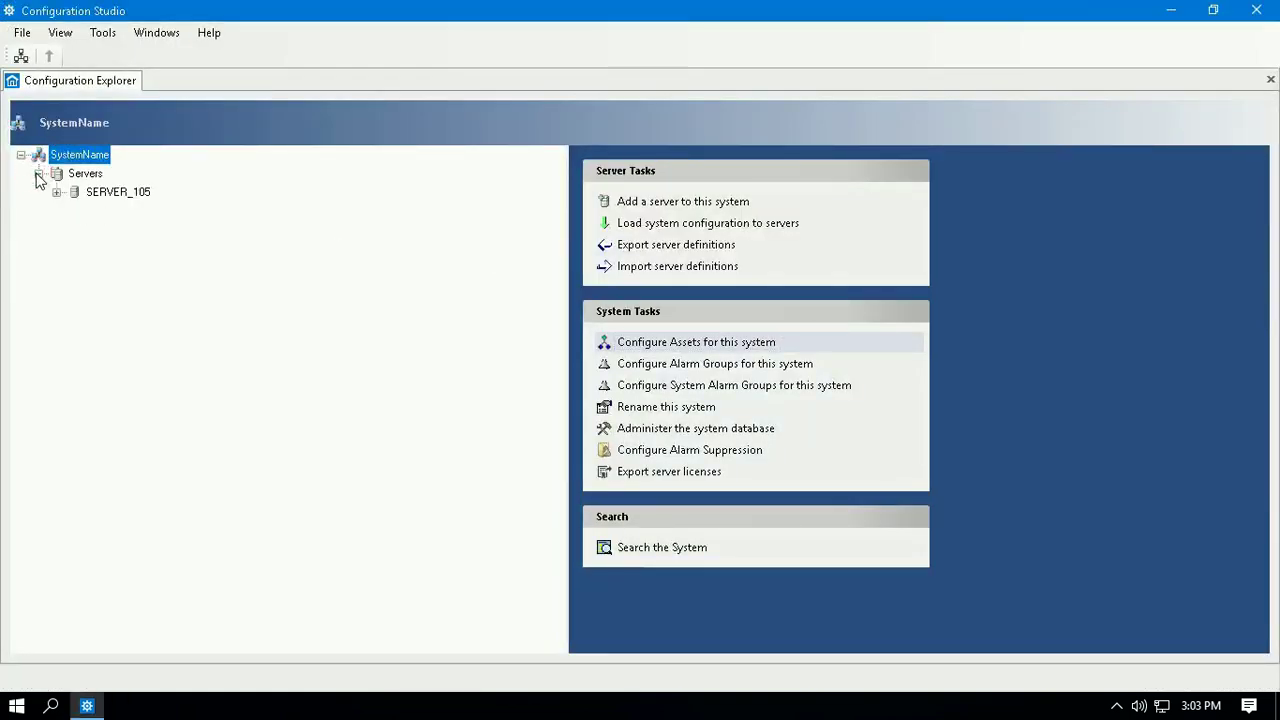
click(39, 174)
click(39, 174)
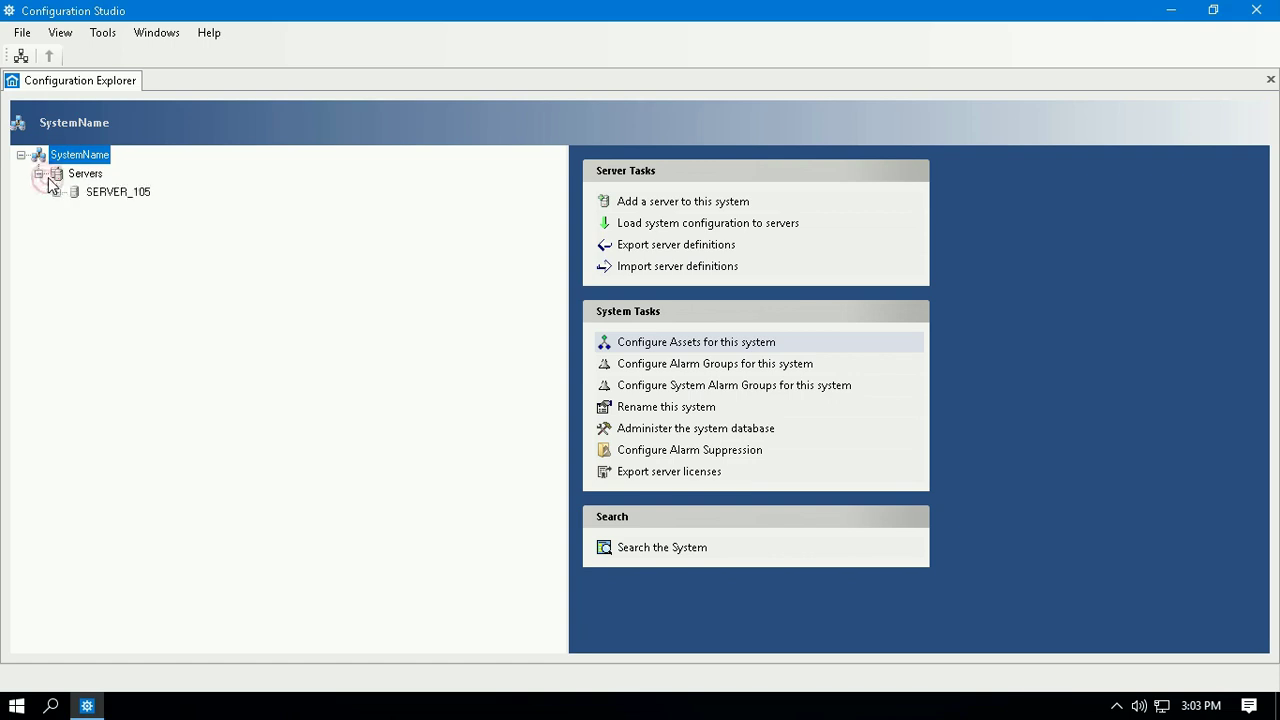
click(85, 174)
click(86, 193)
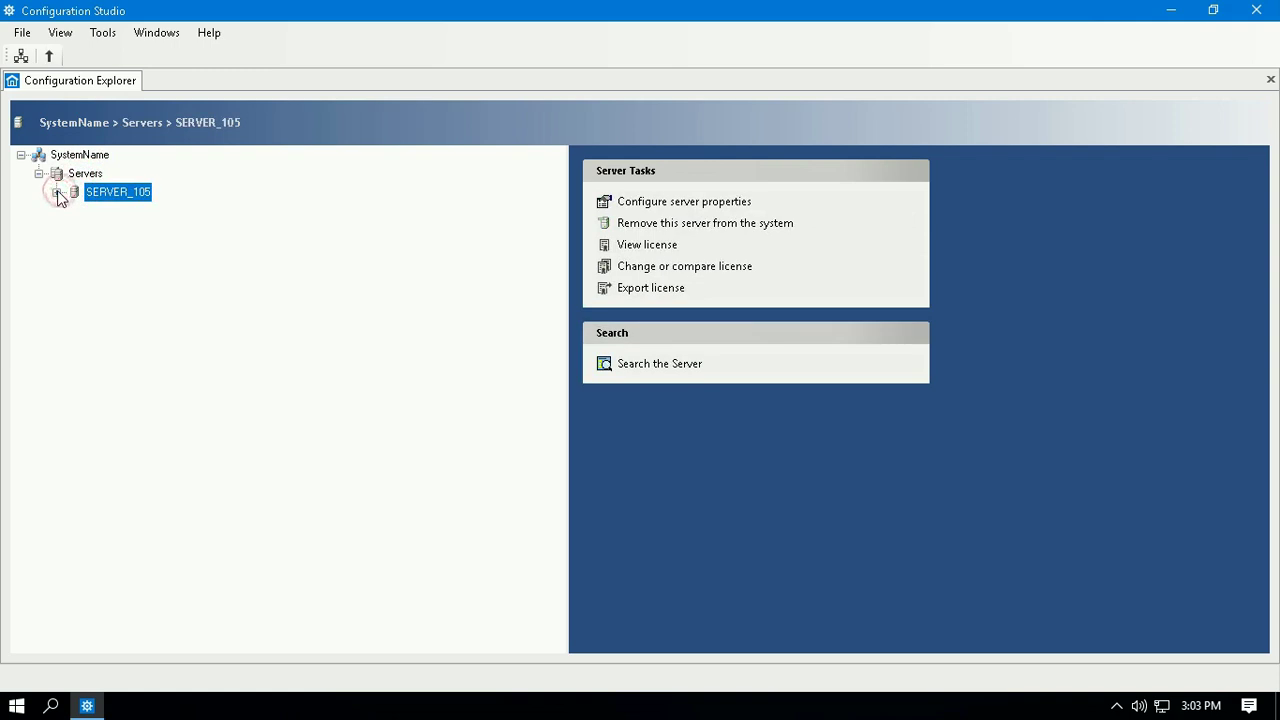
click(57, 192)
click(127, 250)
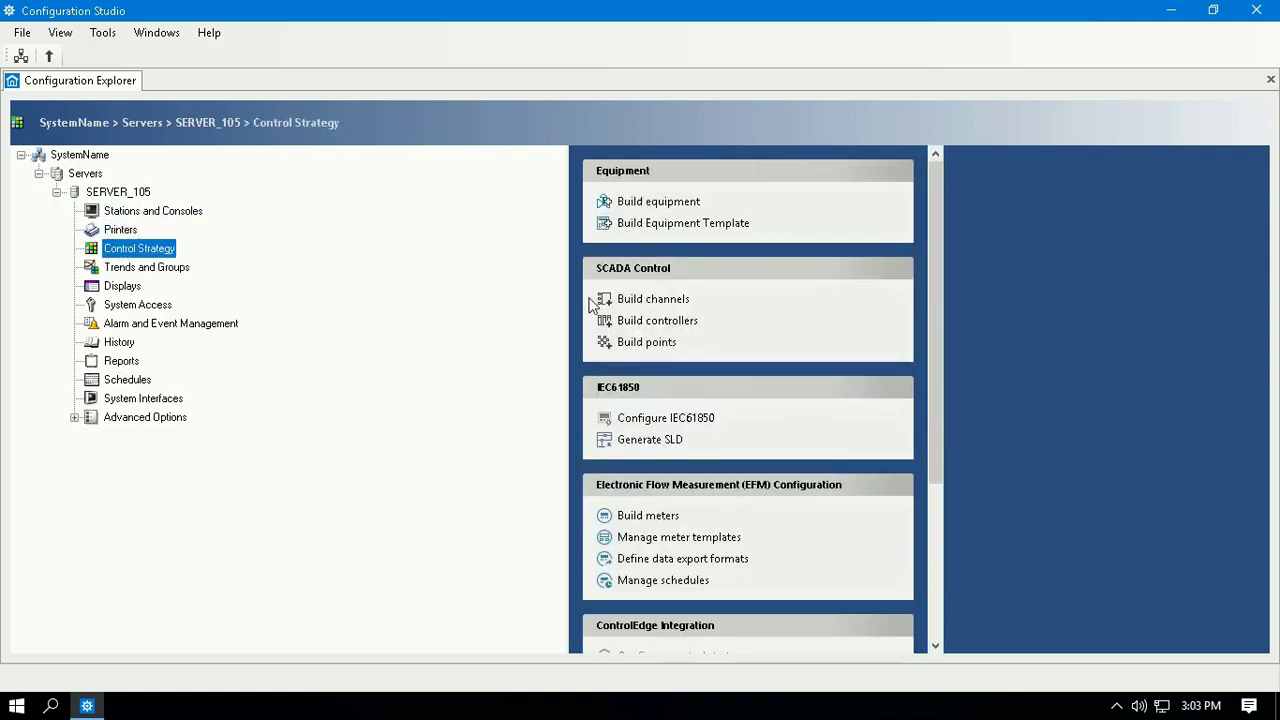
click(640, 305)
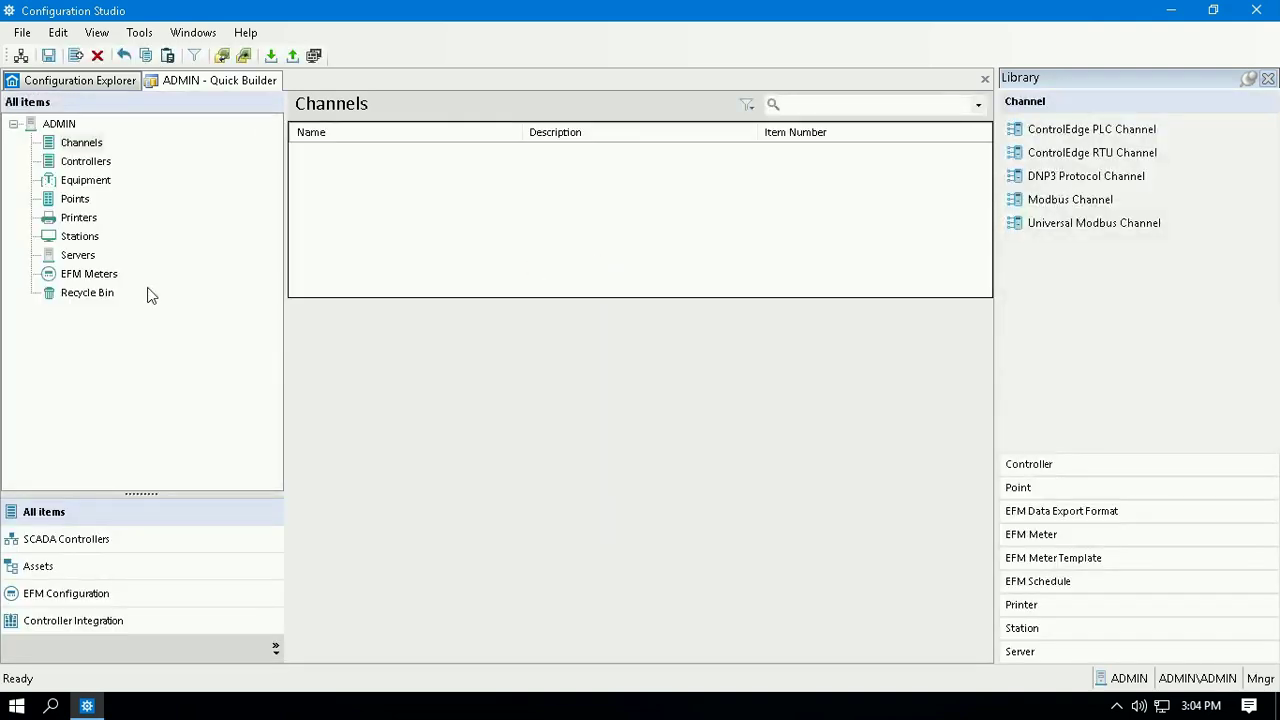
Download the deleted Modbus channel CHAMOD0 from the Recycle Bin to the server, using the selected items only scope
click(87, 294)
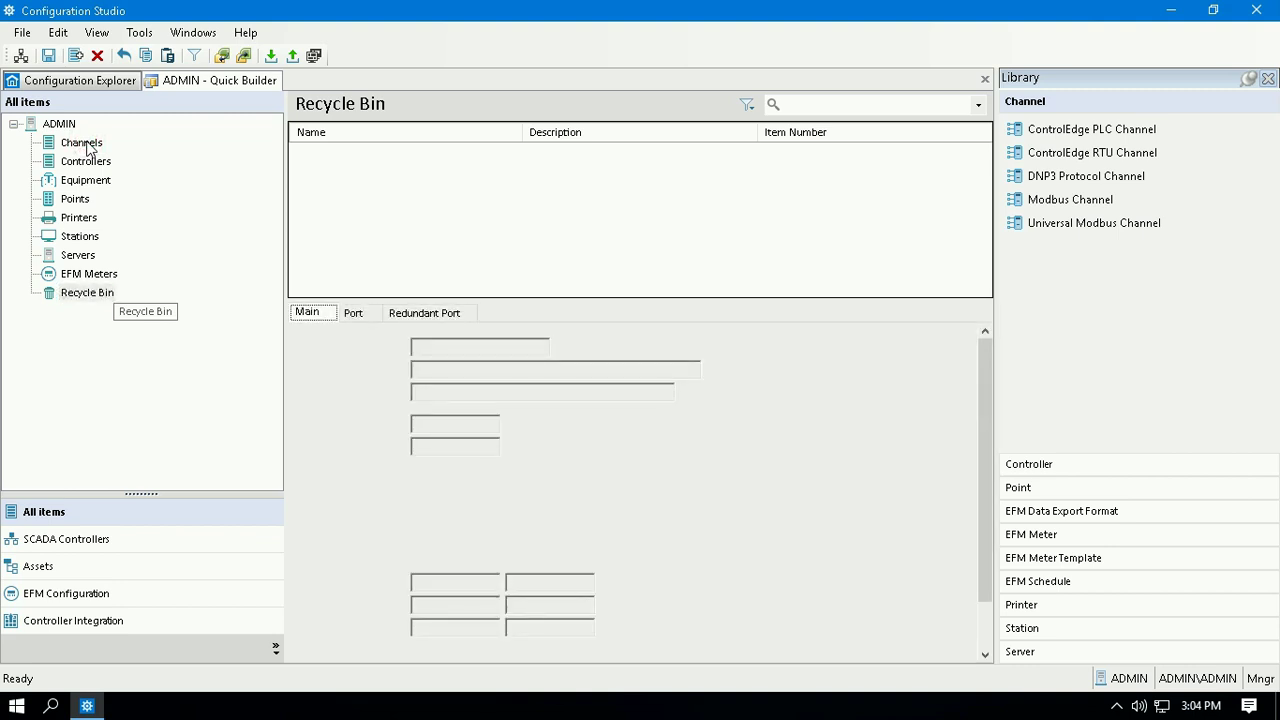
click(87, 146)
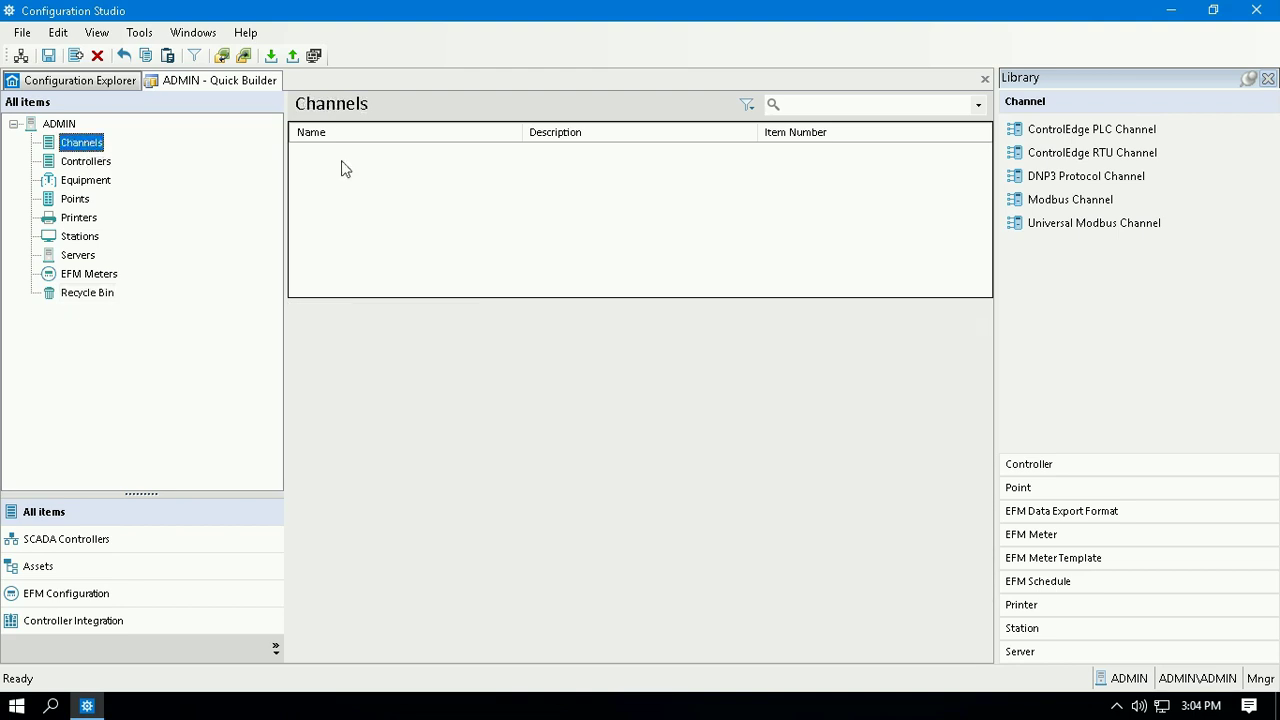
click(87, 293)
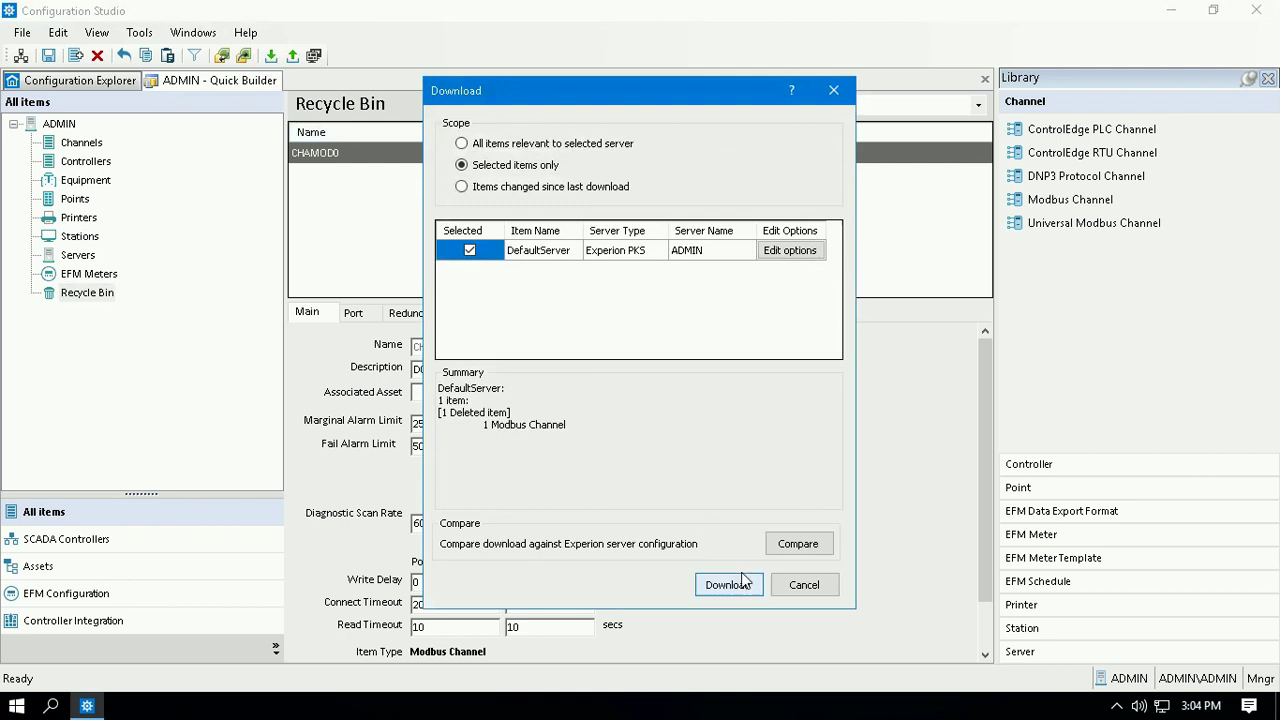
click(735, 585)
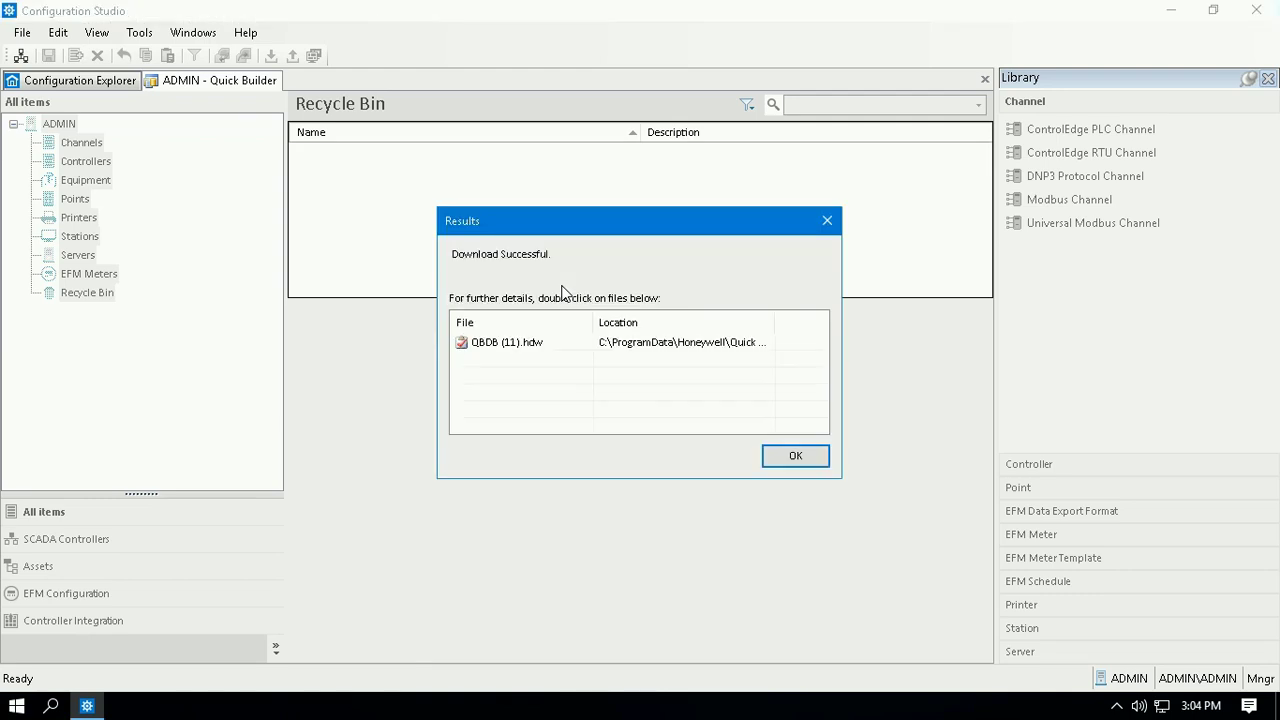
click(777, 455)
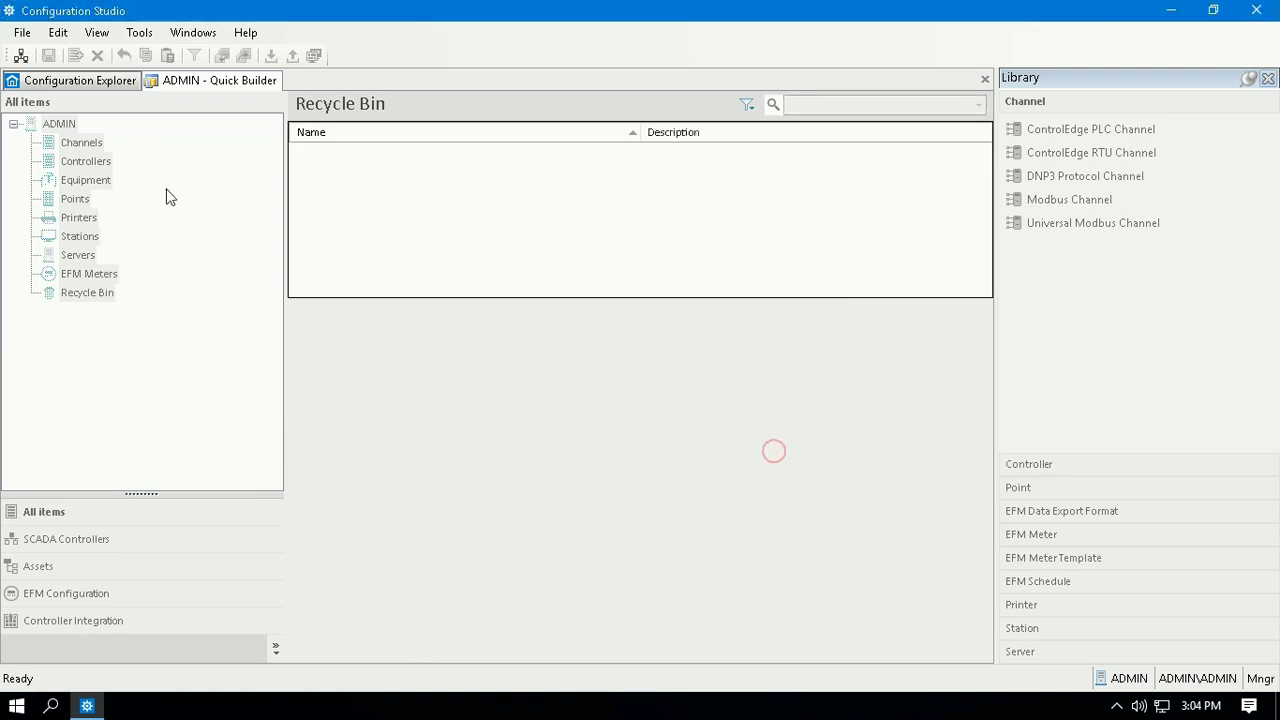
Add a Modbus Channel to the Channels list and name it PID
click(82, 145)
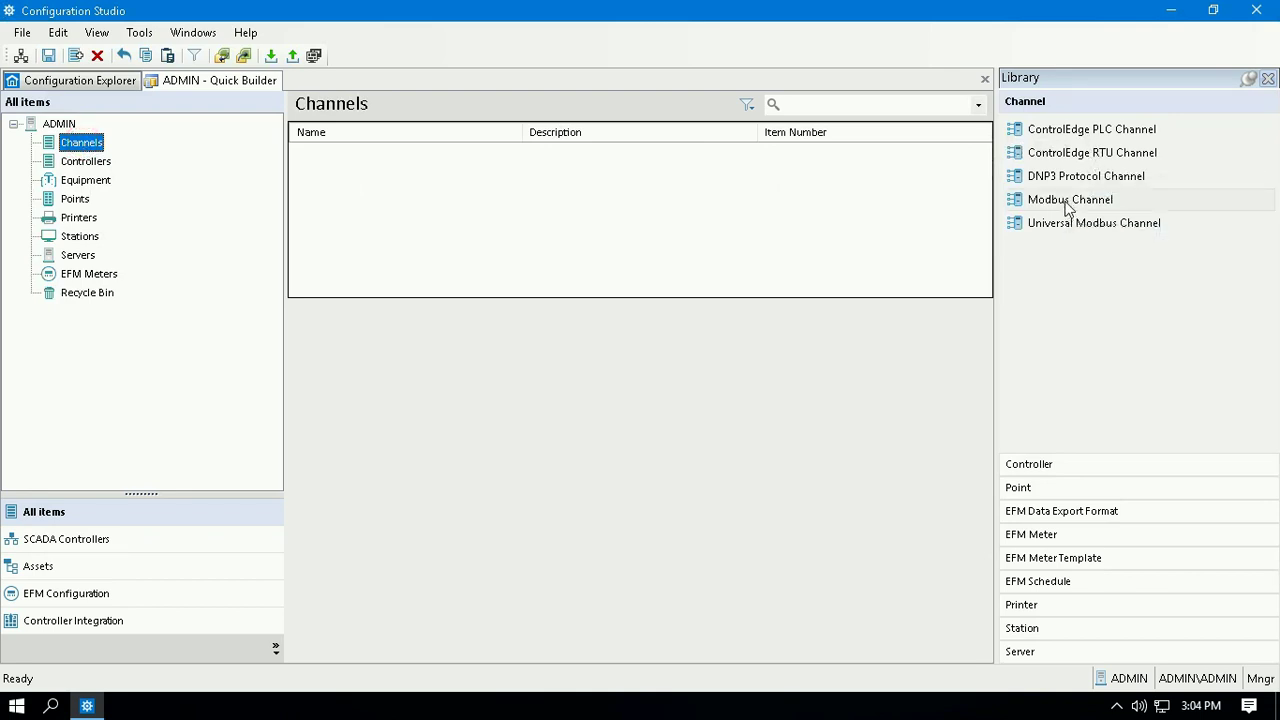
drag(1065, 205, 786, 209)
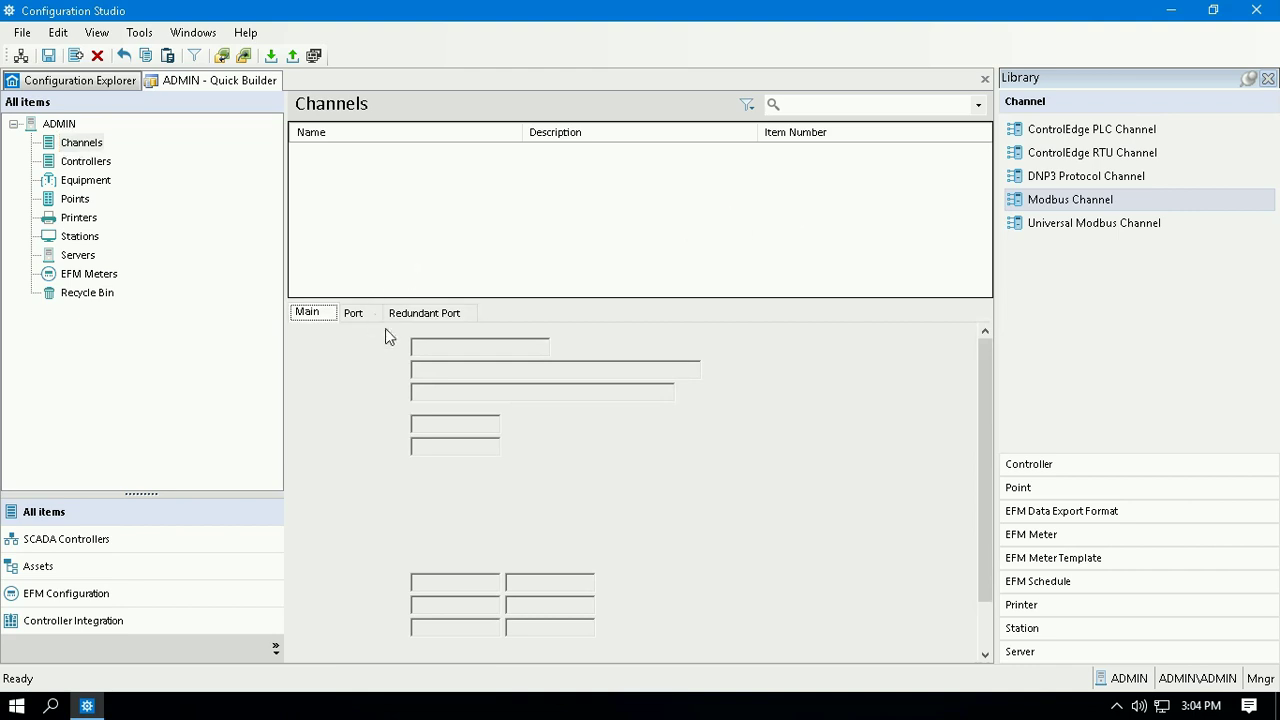
double_click(472, 347)
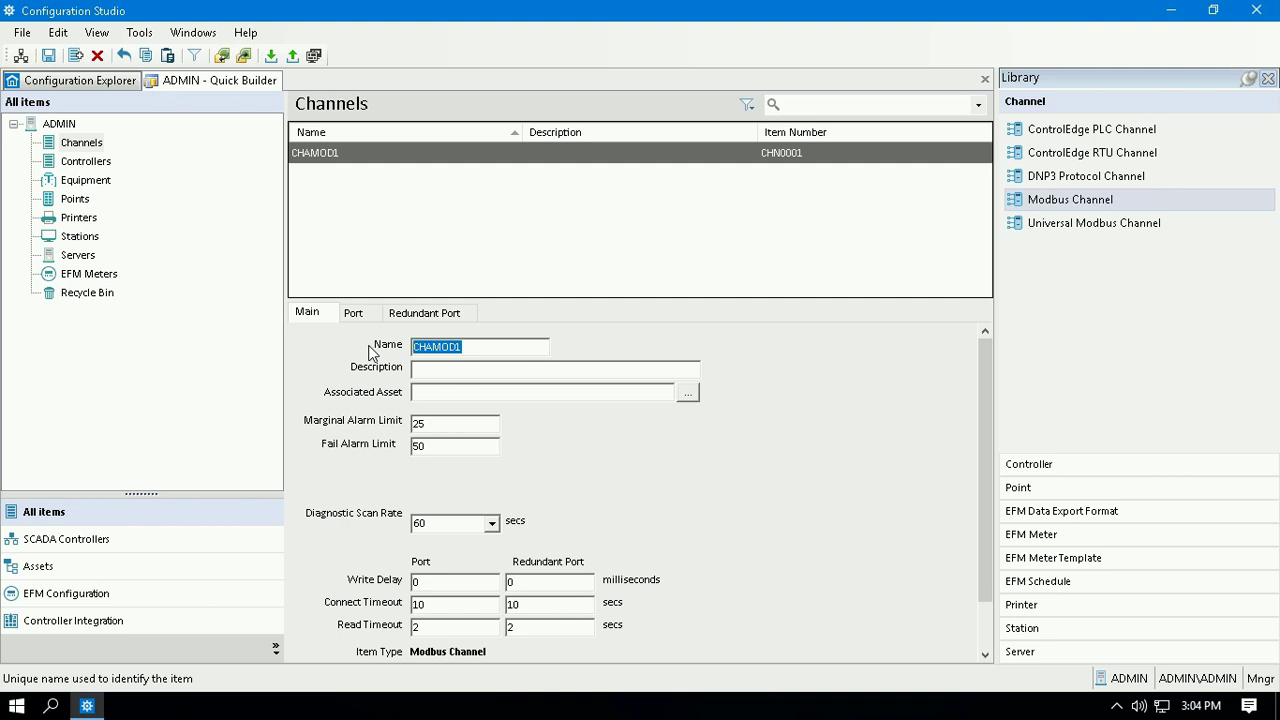
text(PID)
Associate the PID channel with the Honeywell_pid asset
click(460, 368)
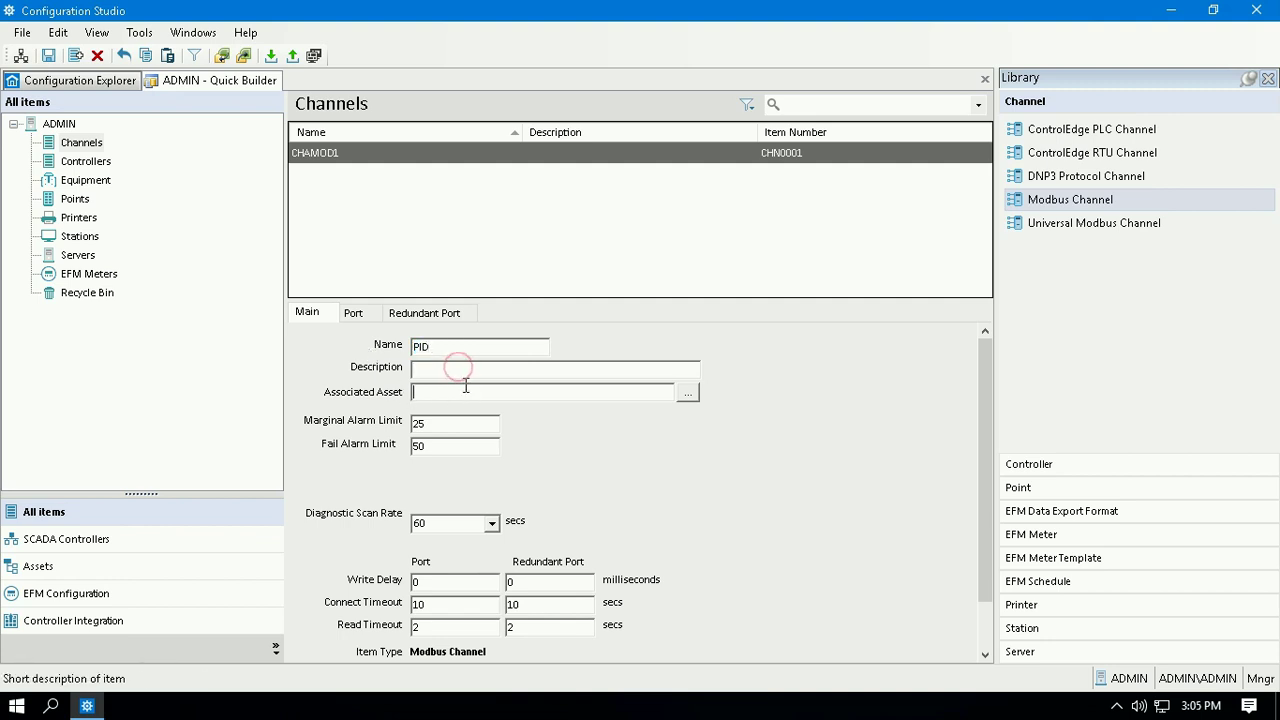
key(Tab)
click(688, 392)
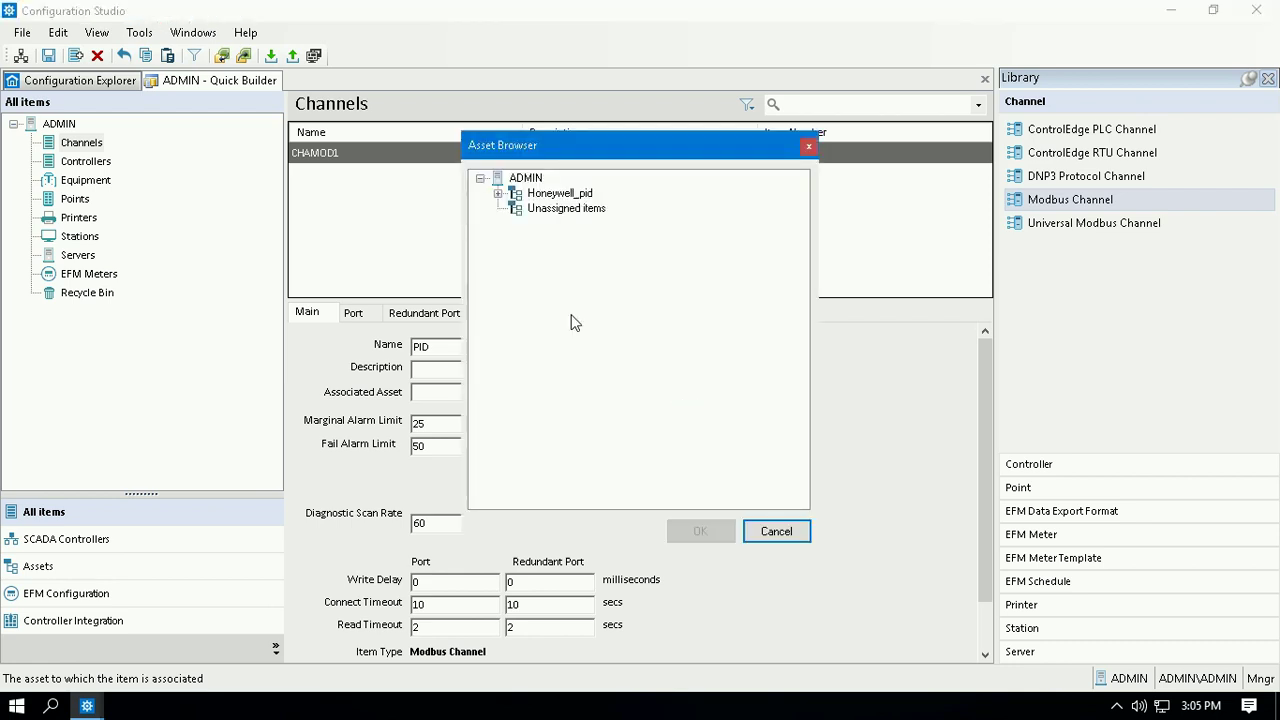
click(548, 195)
click(697, 531)
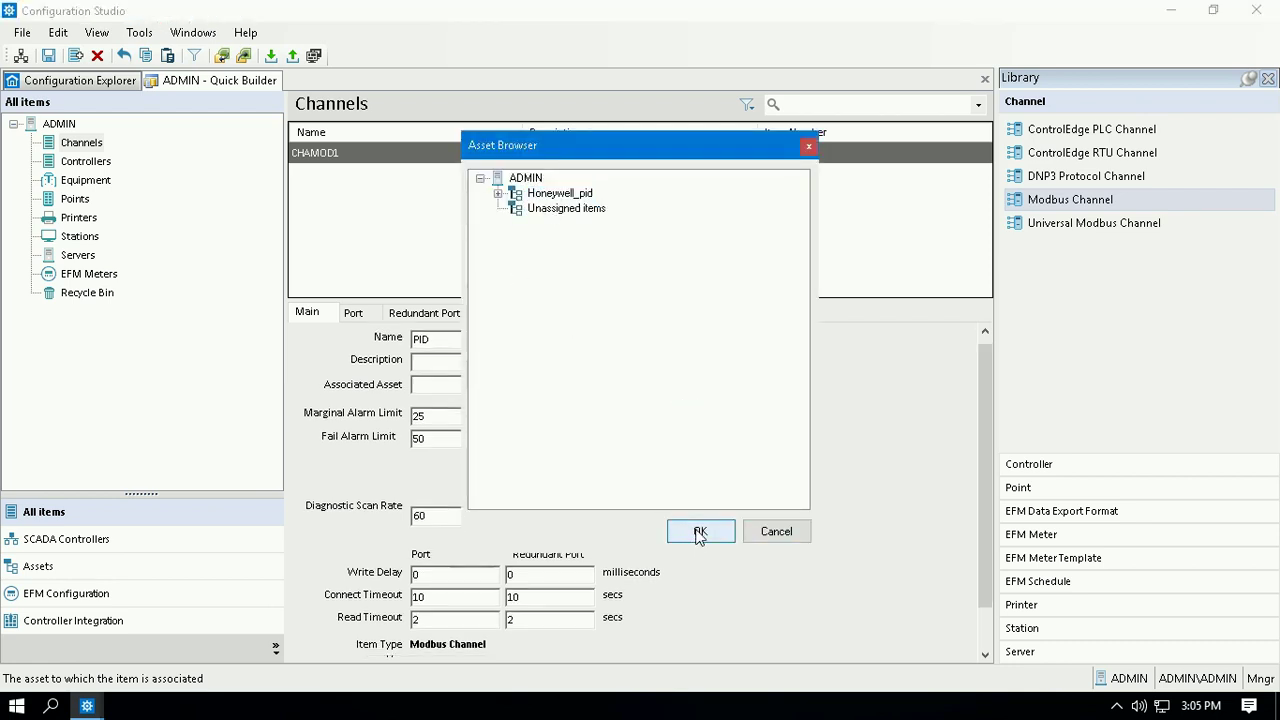
Set the PID channel's marginal alarm limit to 2500 and its fail alarm limit to 5000
click(447, 420)
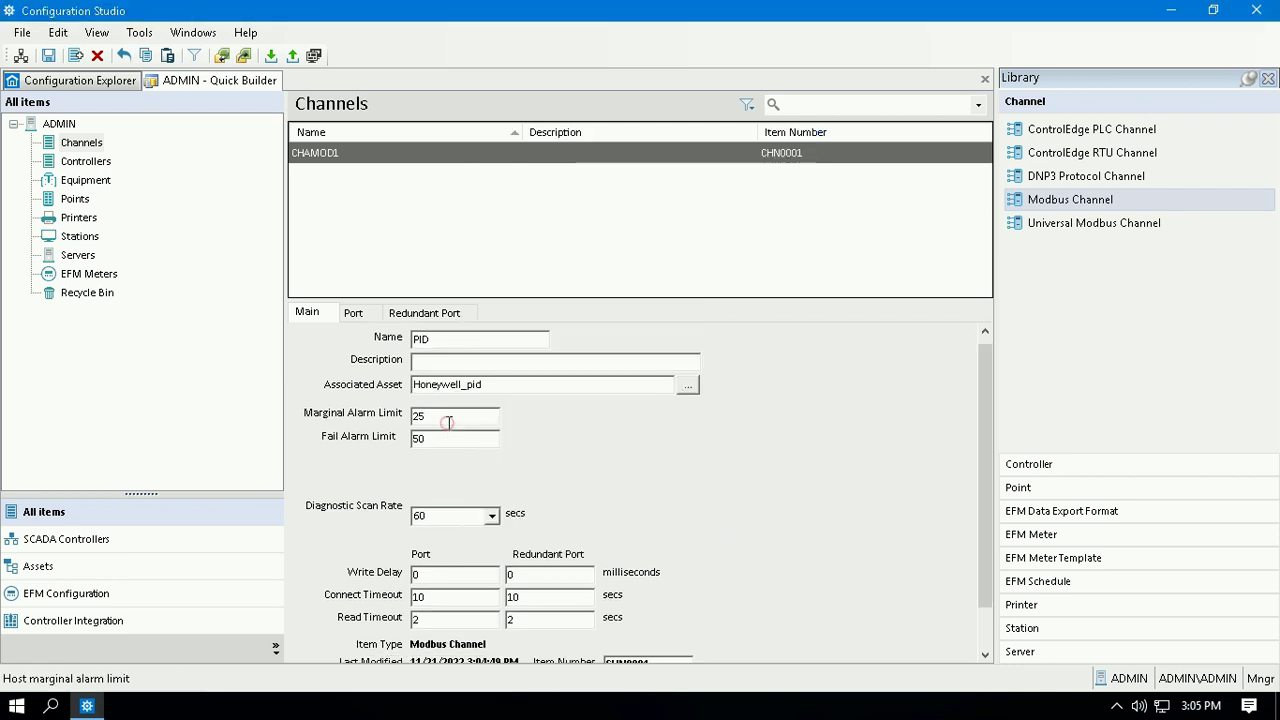
text(00)
click(449, 433)
text(00)
Set the connect timeout to 20 seconds and the read timeout to 10 seconds for both the port and the redundant port
scroll(585, 495, down, 1)
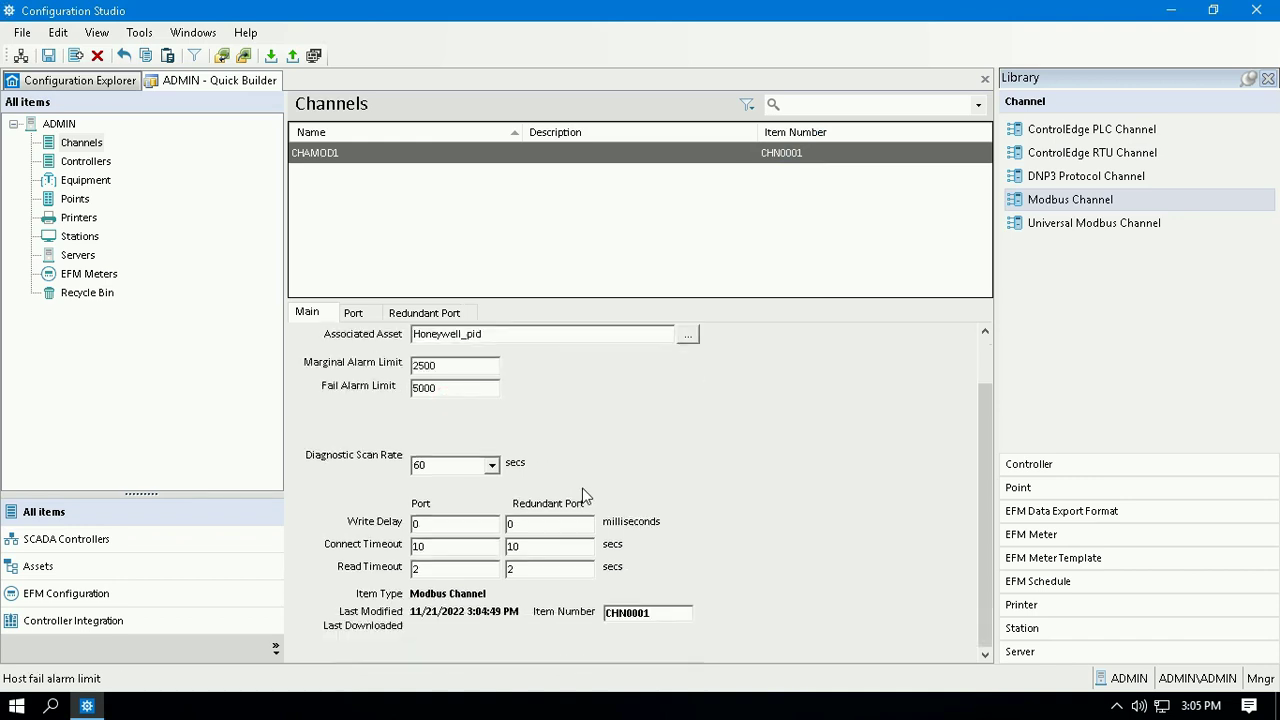
double_click(432, 546)
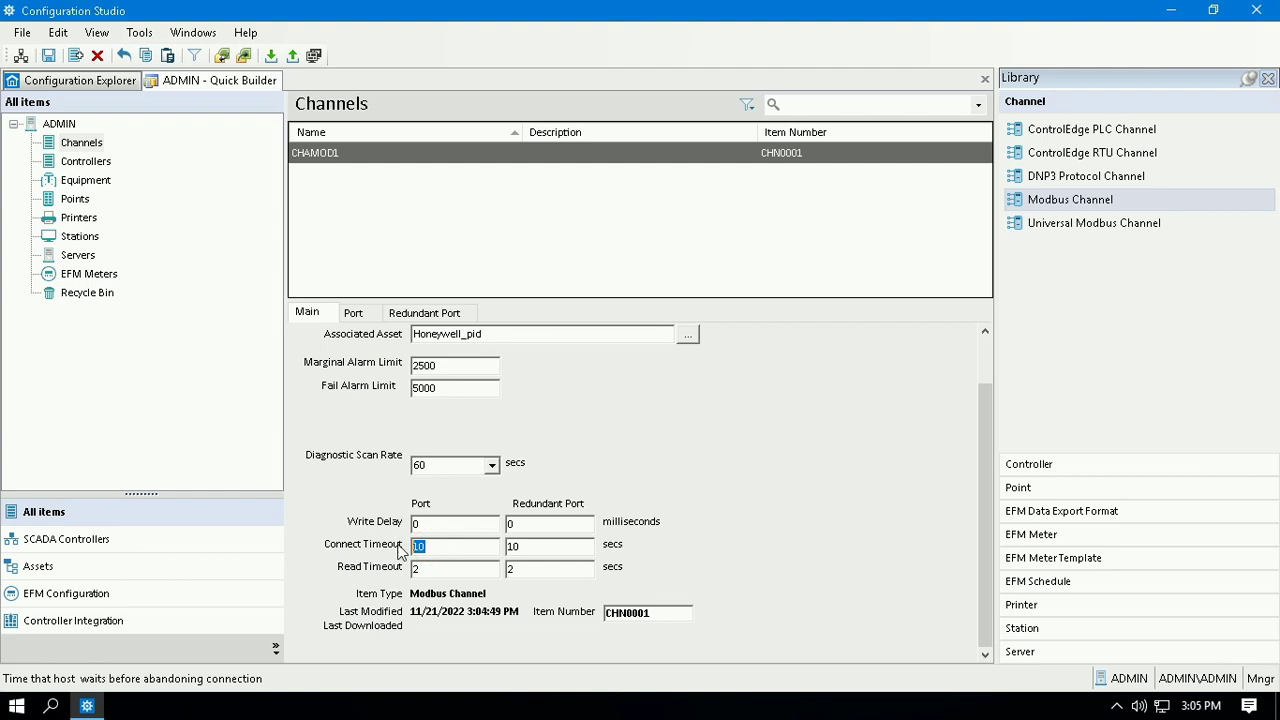
text(20)
double_click(428, 568)
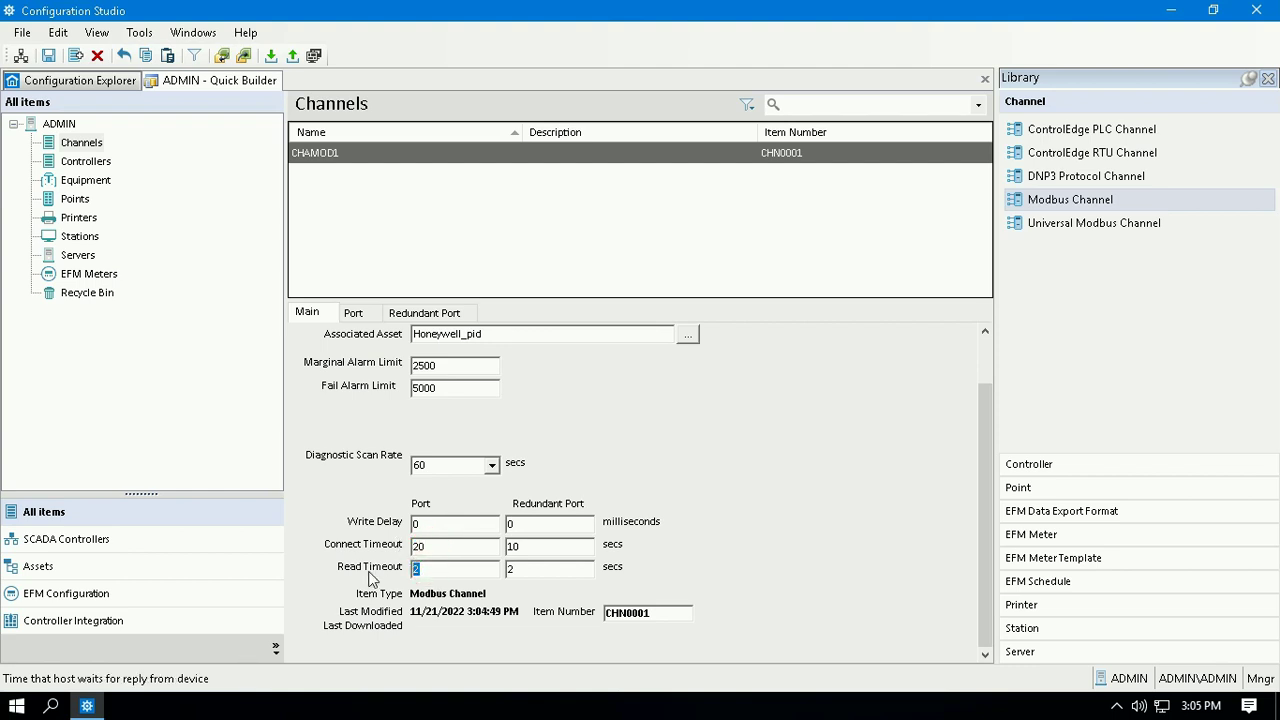
text(10)
double_click(533, 548)
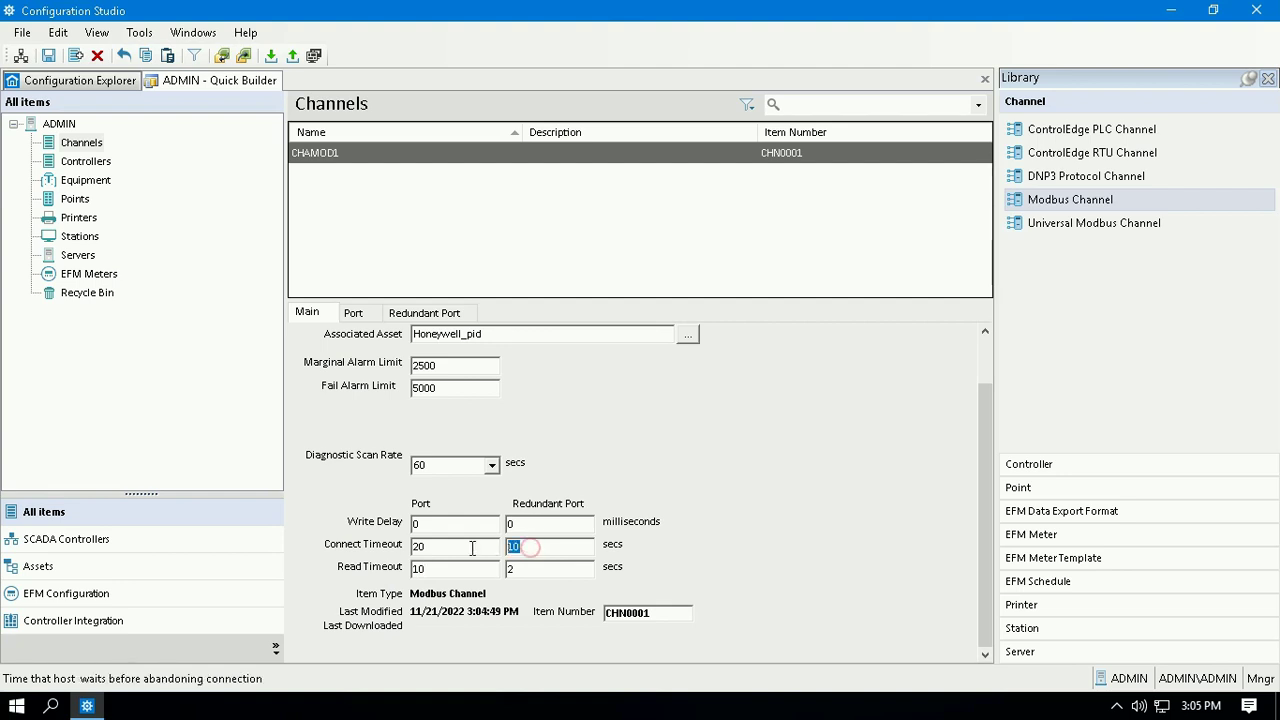
text(20)
double_click(533, 568)
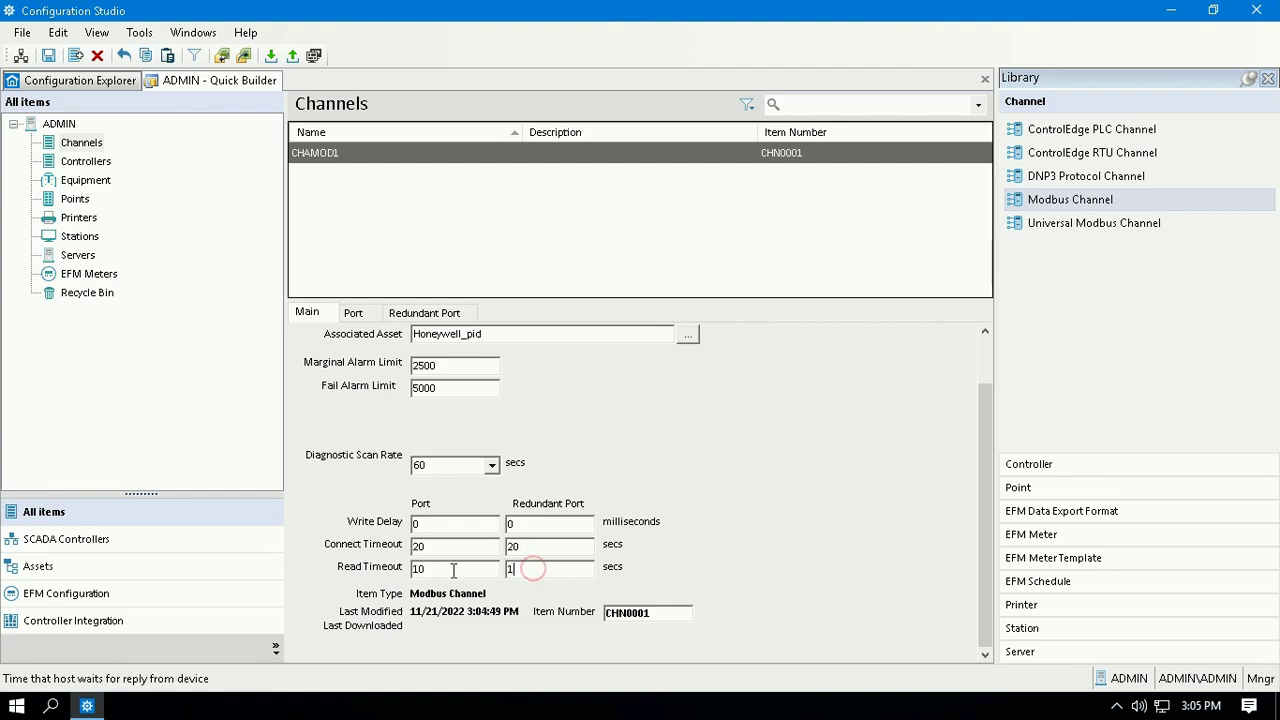
text(10)
Set the PID channel's serial port name to COM3 in its port settings
click(352, 312)
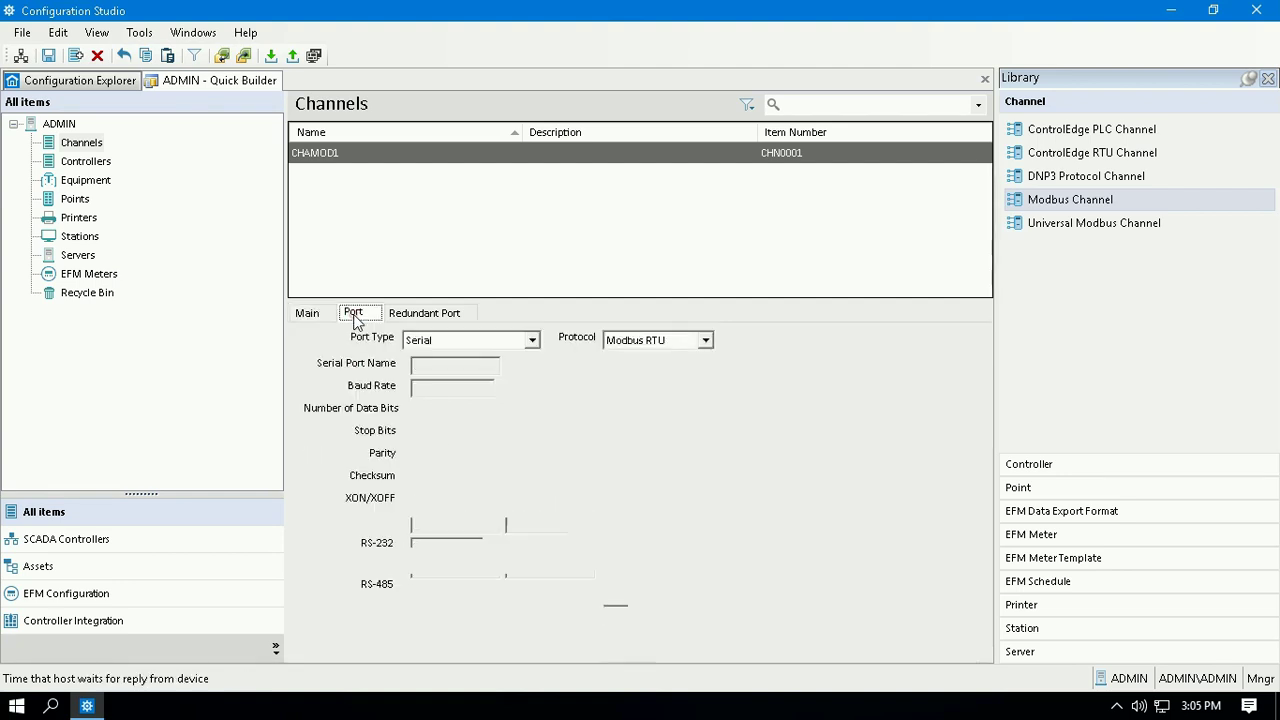
click(529, 342)
click(531, 341)
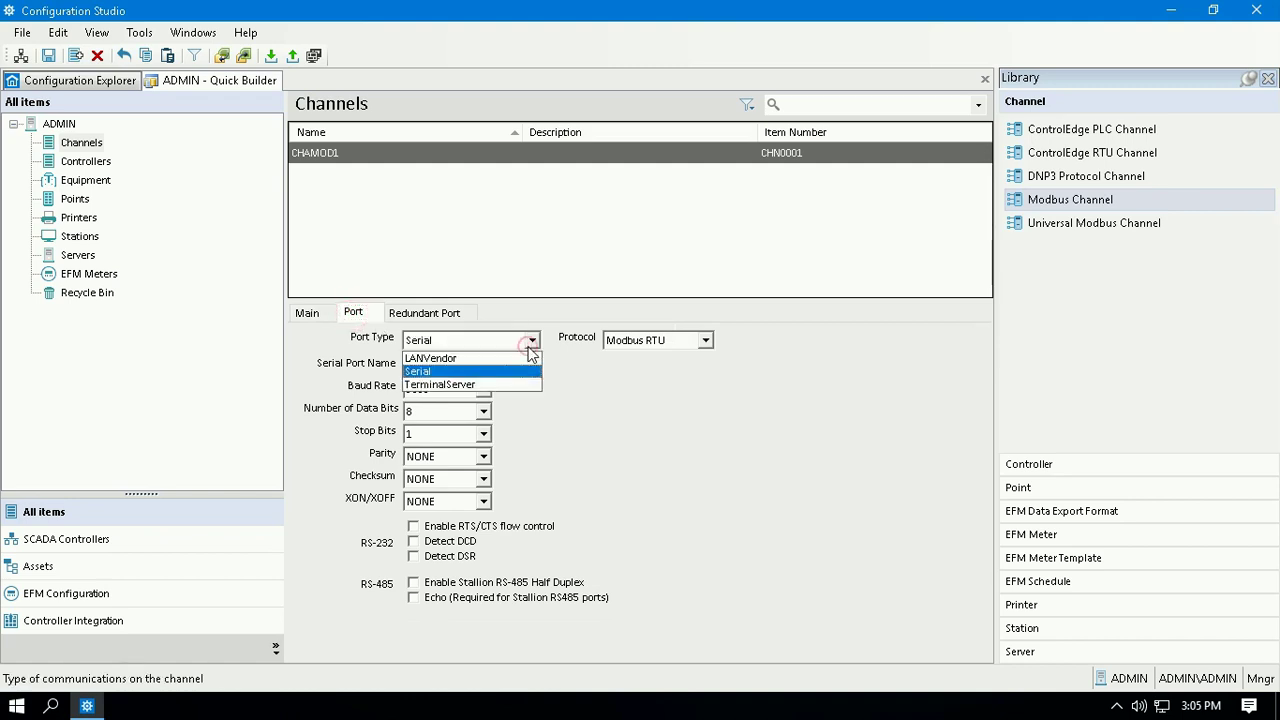
click(531, 341)
click(534, 366)
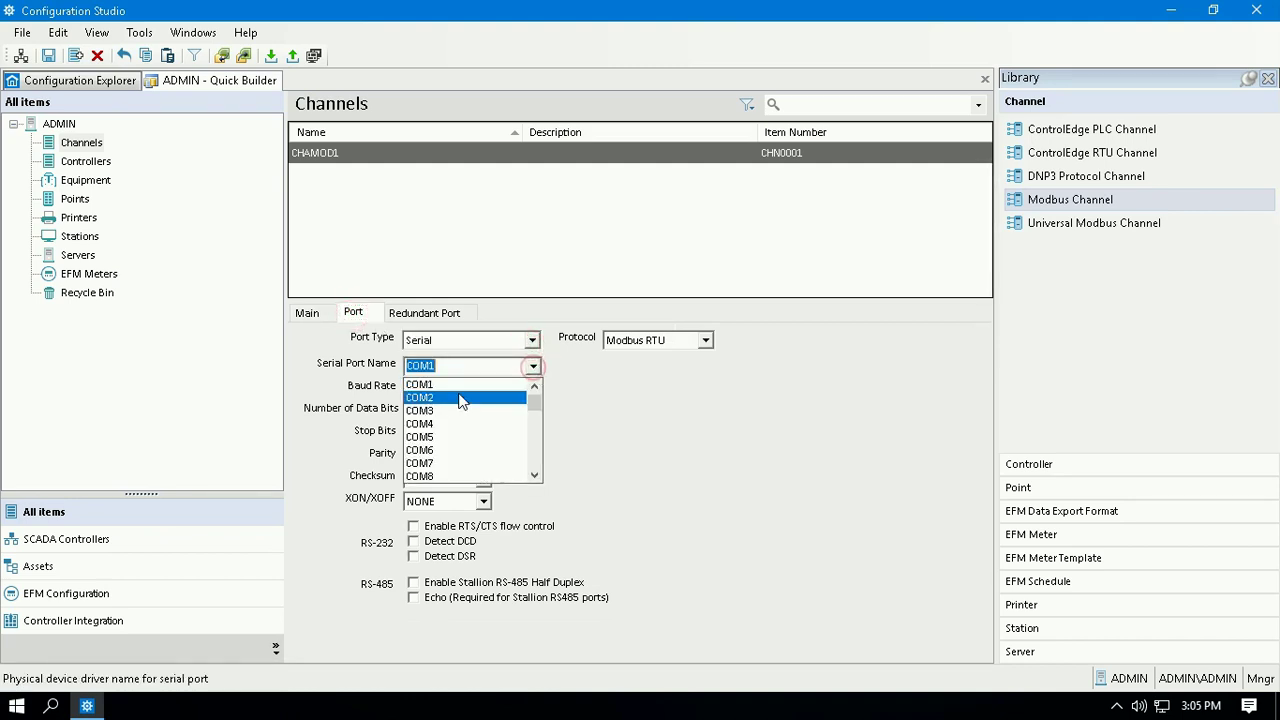
click(429, 411)
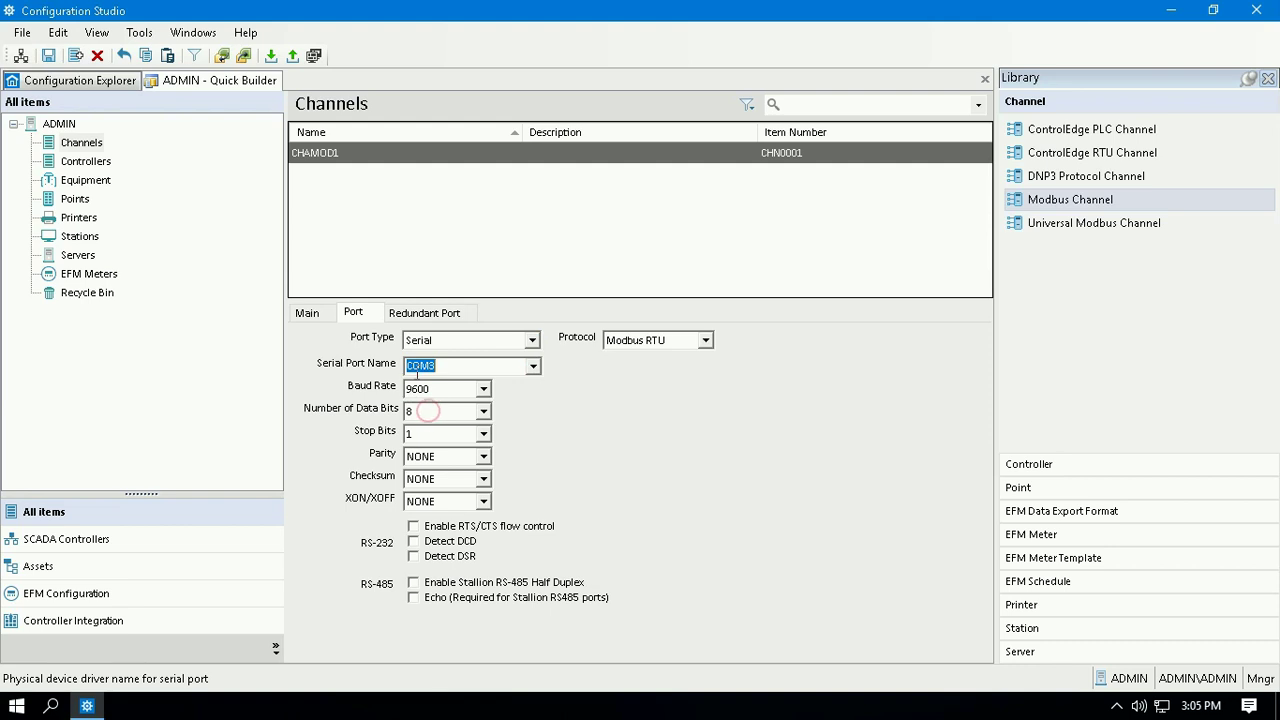
Check which COM port the USB serial adapter uses in Device Manager within Computer Management, and close it
click(1171, 12)
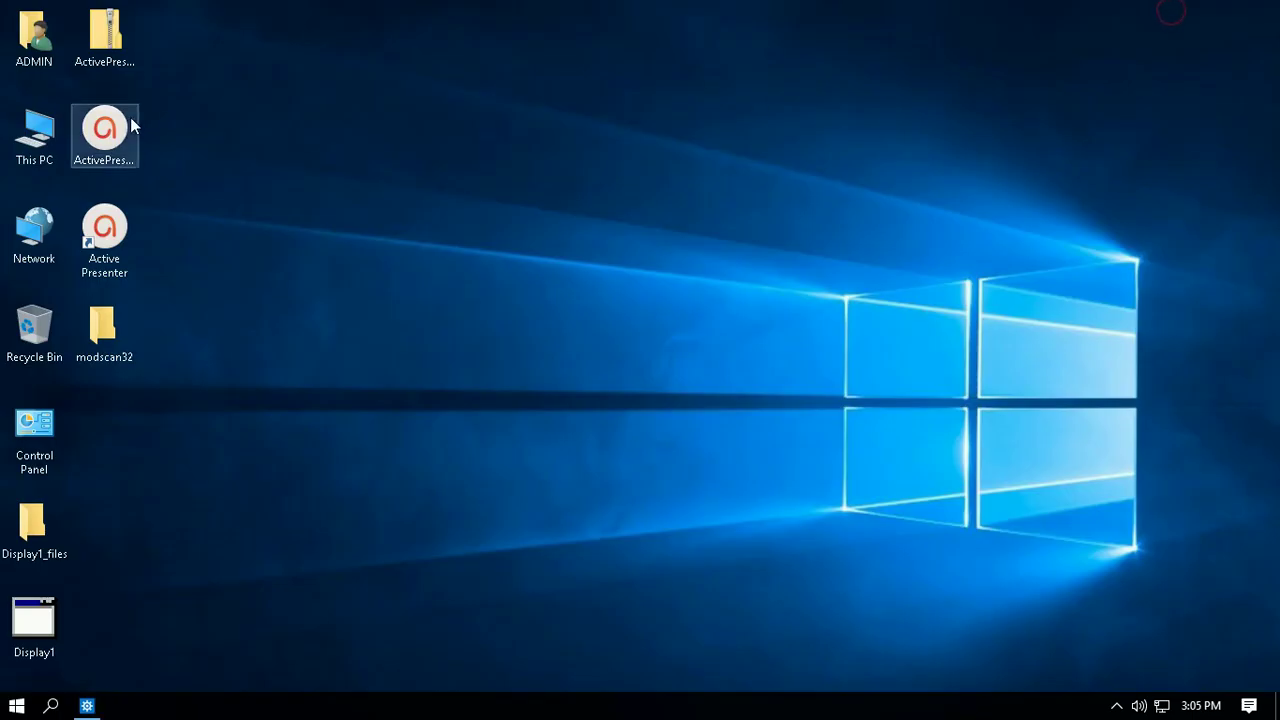
right_click(30, 134)
click(56, 184)
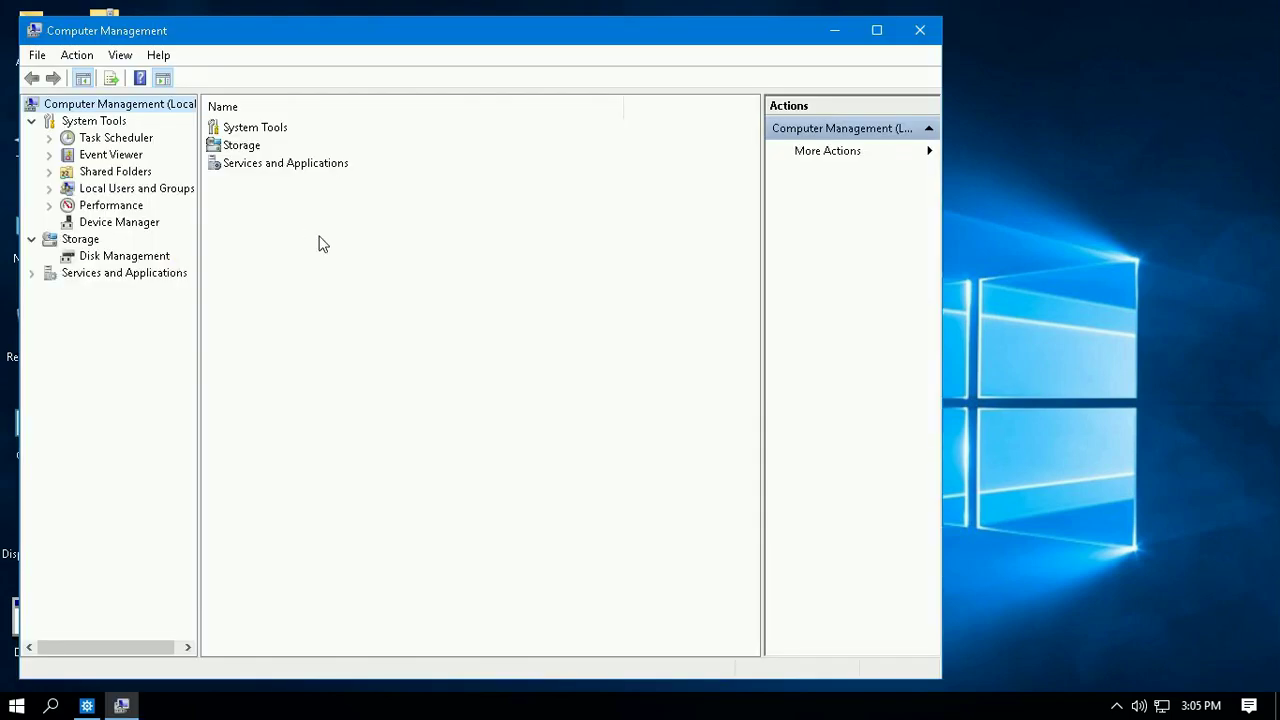
click(100, 224)
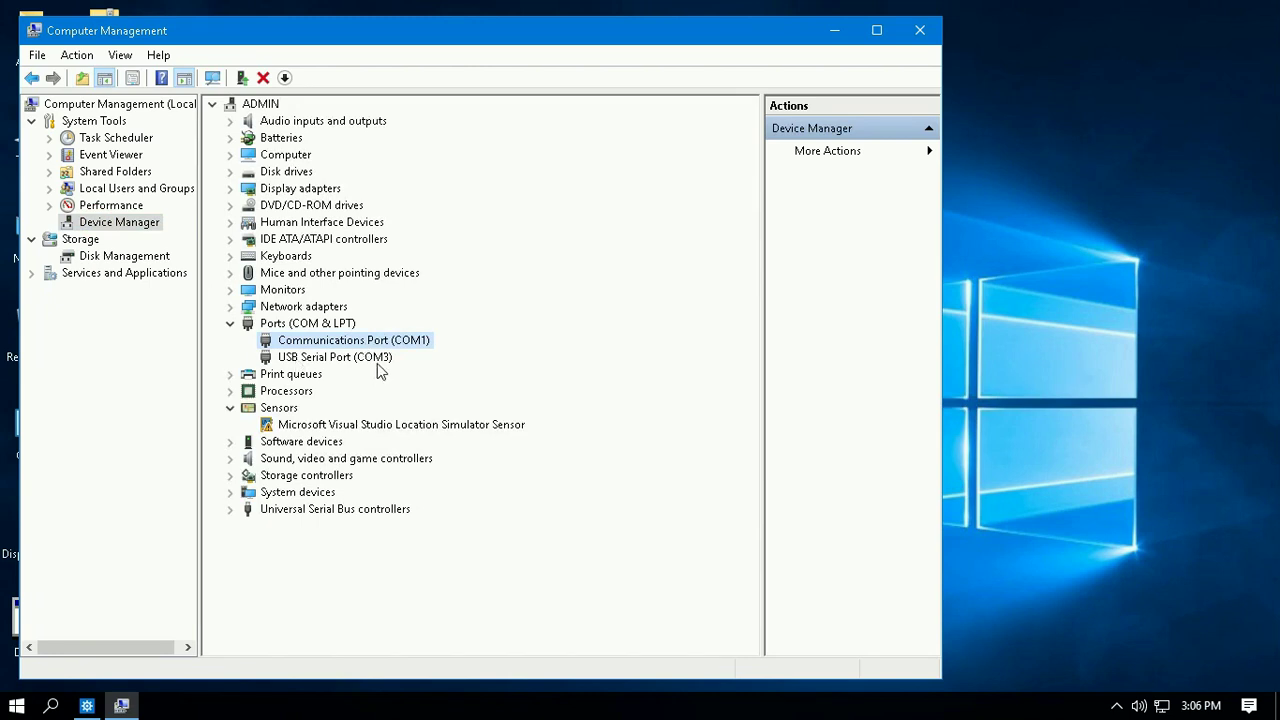
click(378, 362)
click(916, 31)
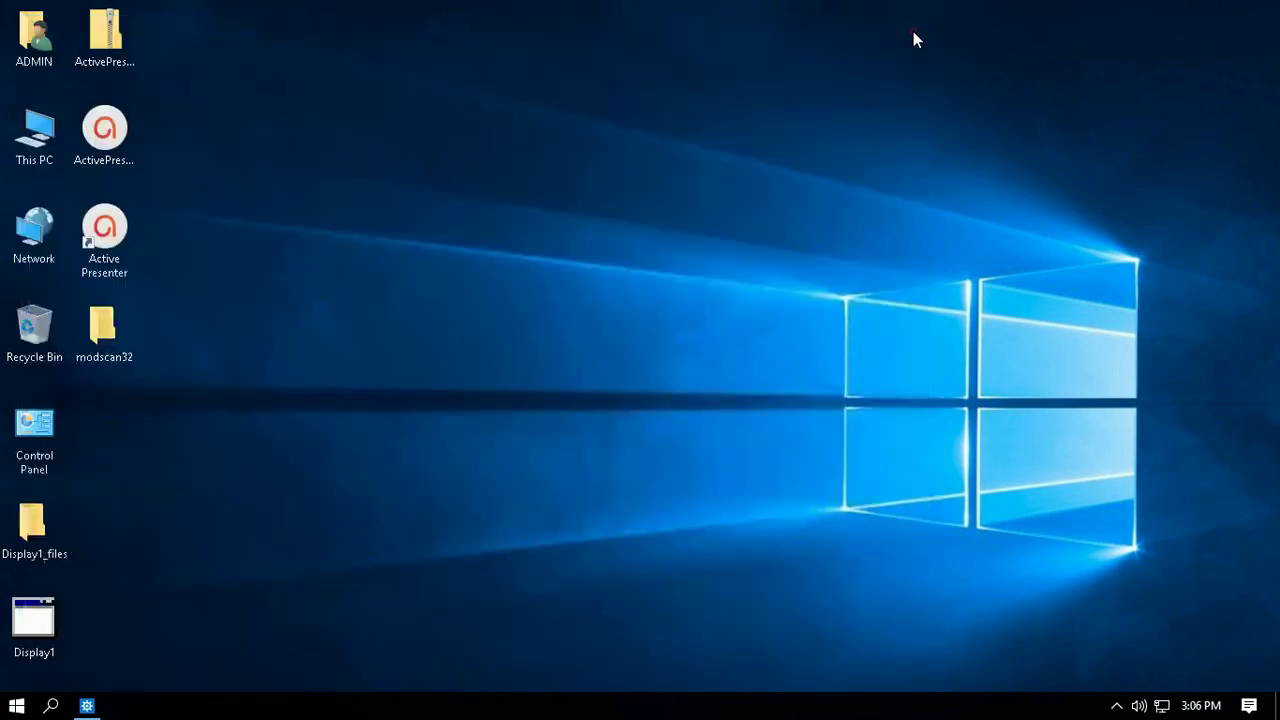
Return to Configuration Studio and set the channel port's baud rate to 38400 and its parity to ODD
click(87, 706)
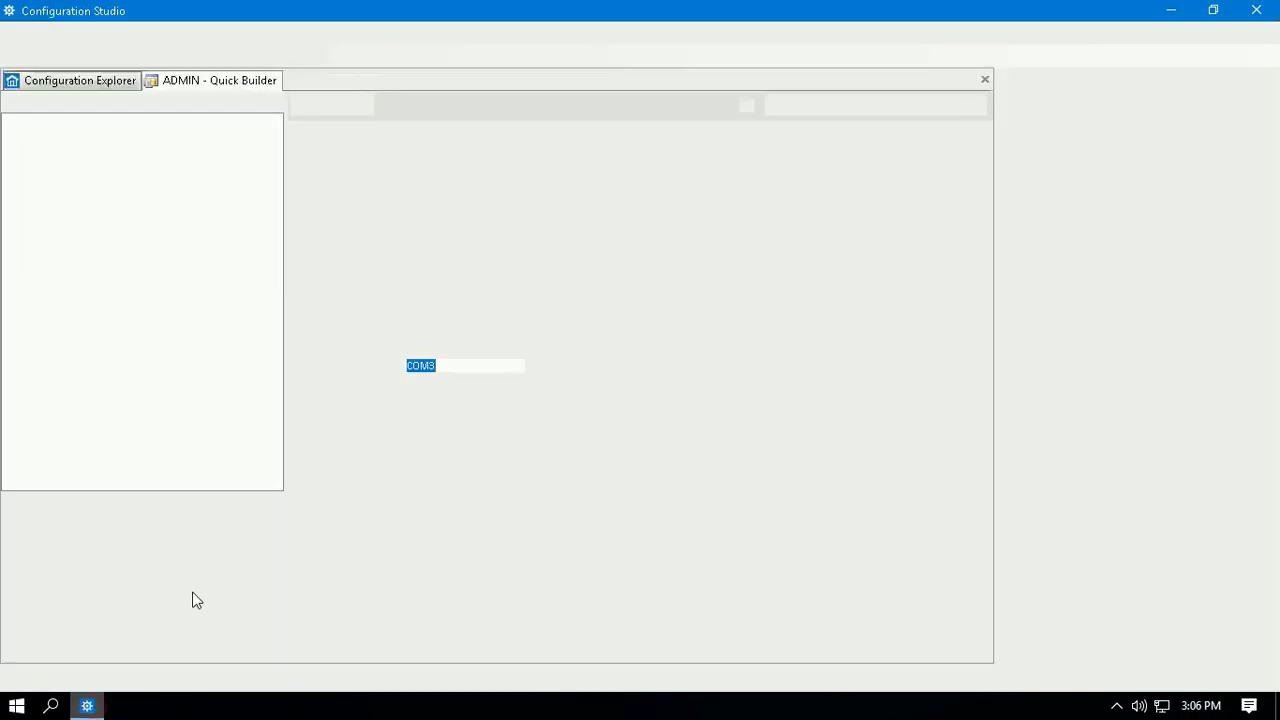
click(484, 392)
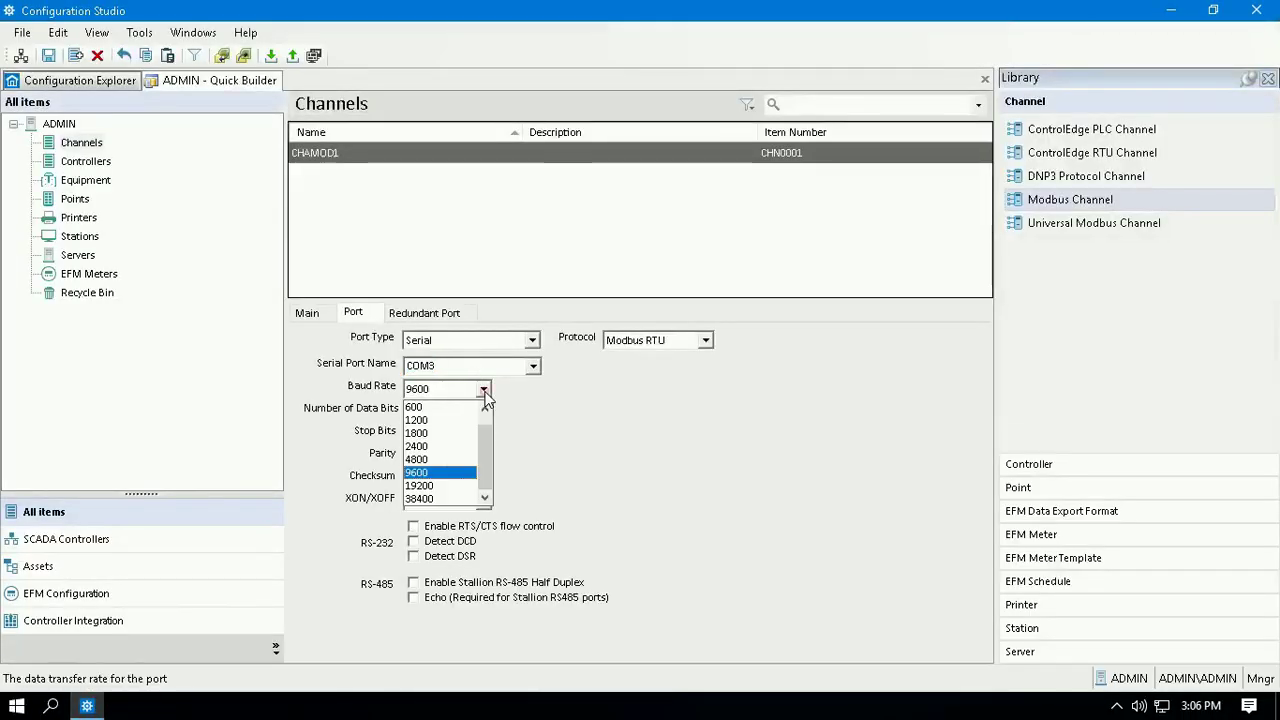
click(466, 500)
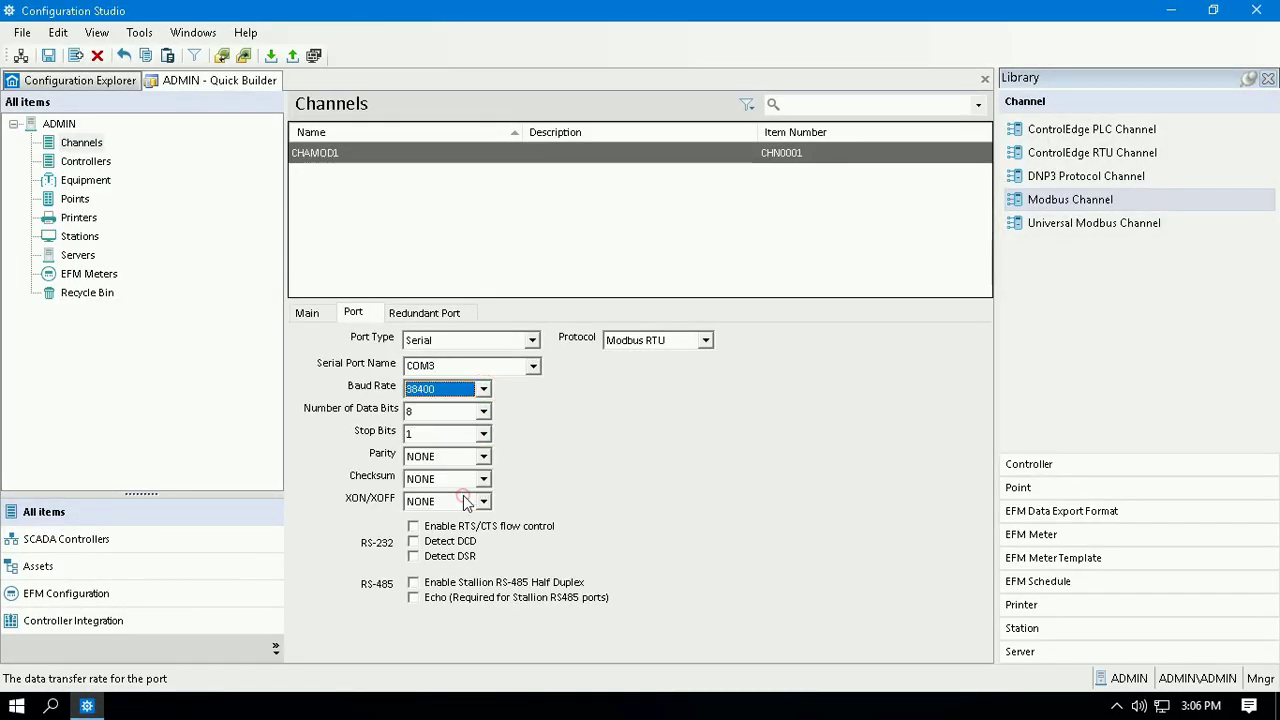
click(485, 458)
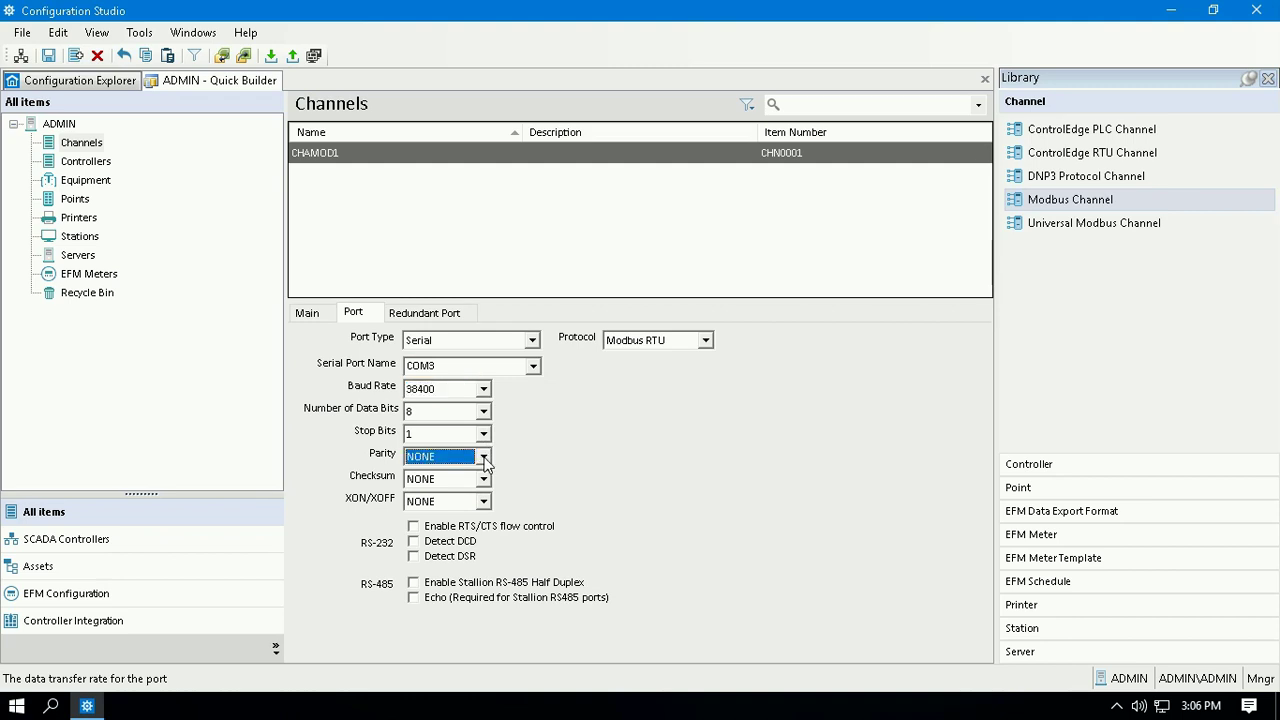
click(485, 458)
click(437, 494)
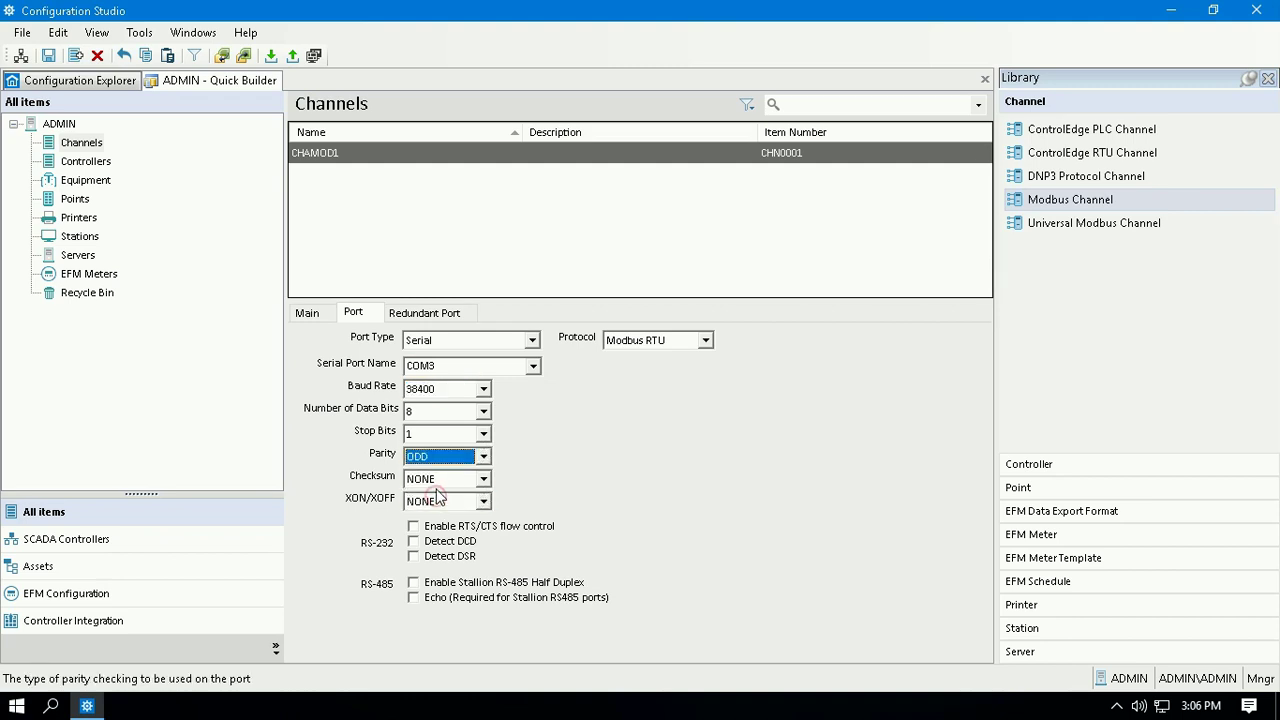
Minimize Configuration Studio and launch the ModScan32 application from the modscan32 folder on the desktop
click(1168, 12)
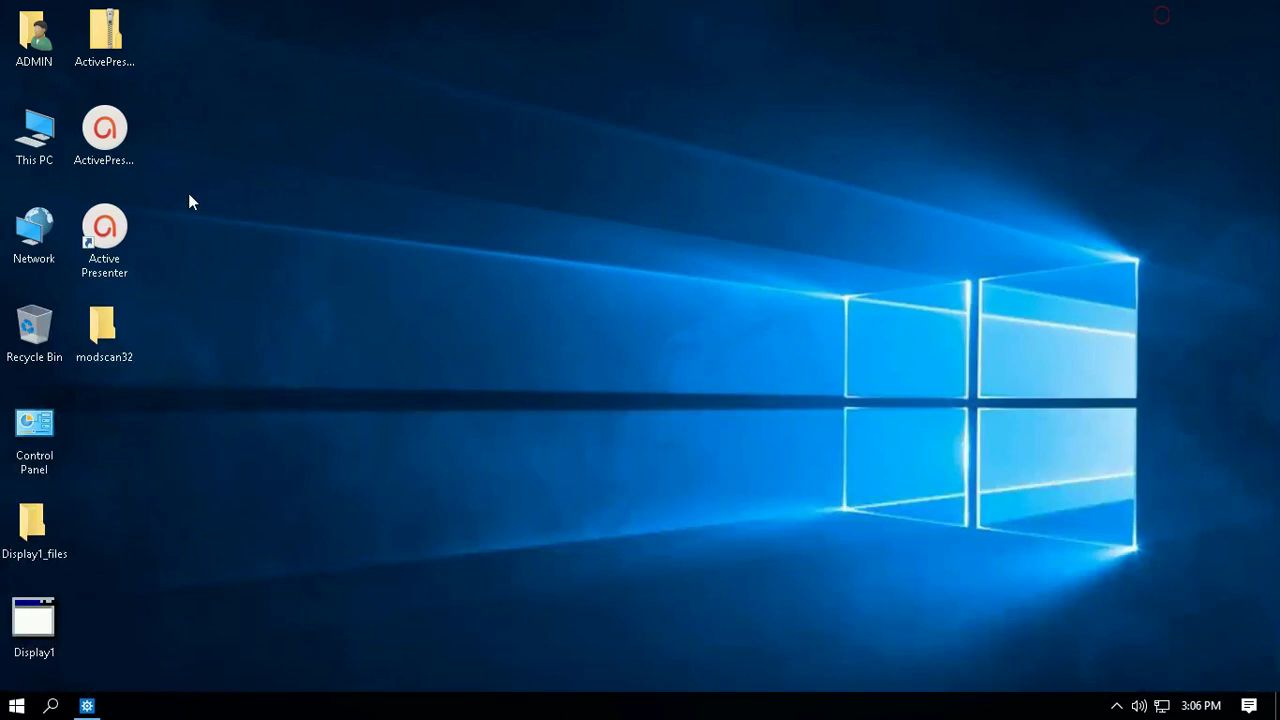
double_click(106, 348)
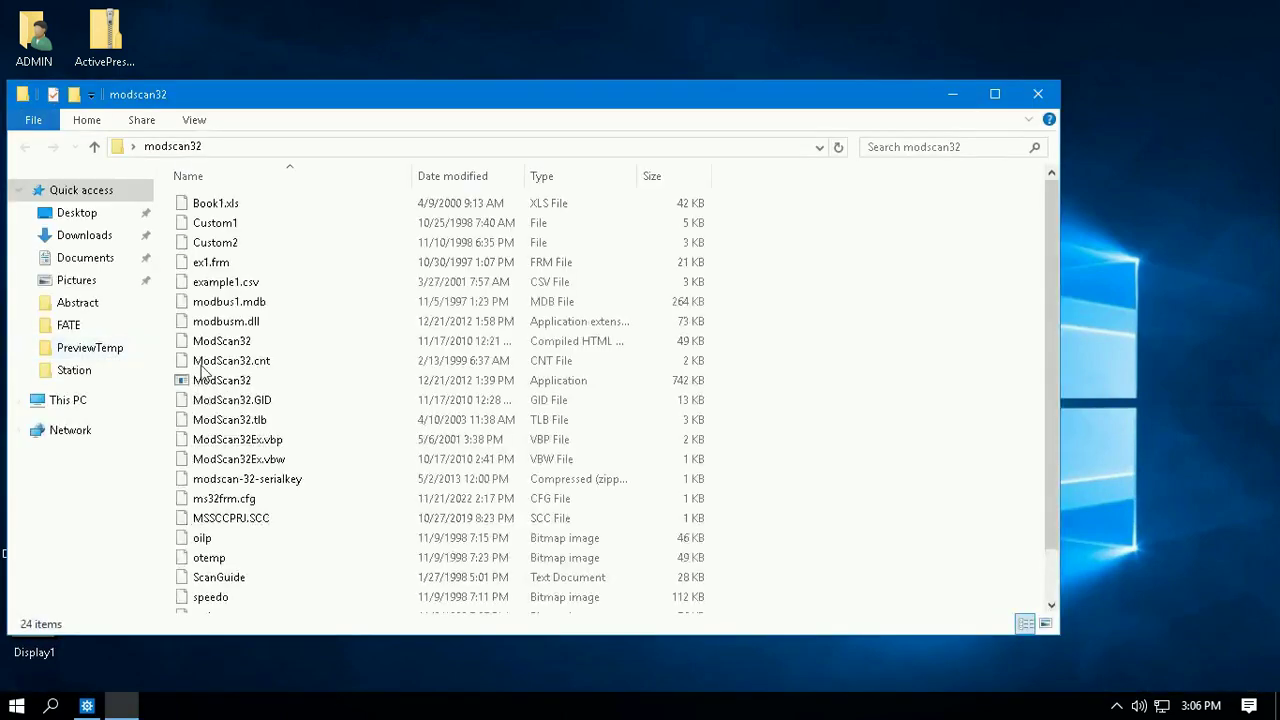
click(560, 380)
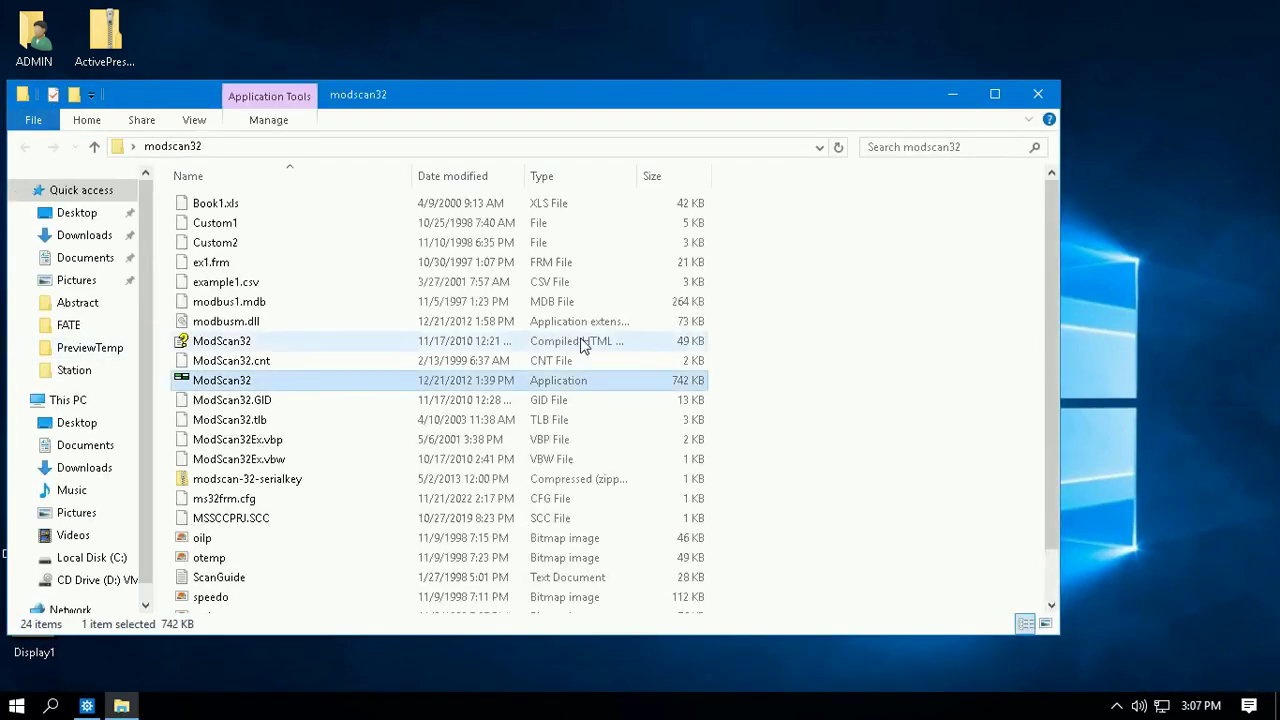
double_click(476, 388)
Shorten the polling length in ModScan32 to 1
click(222, 287)
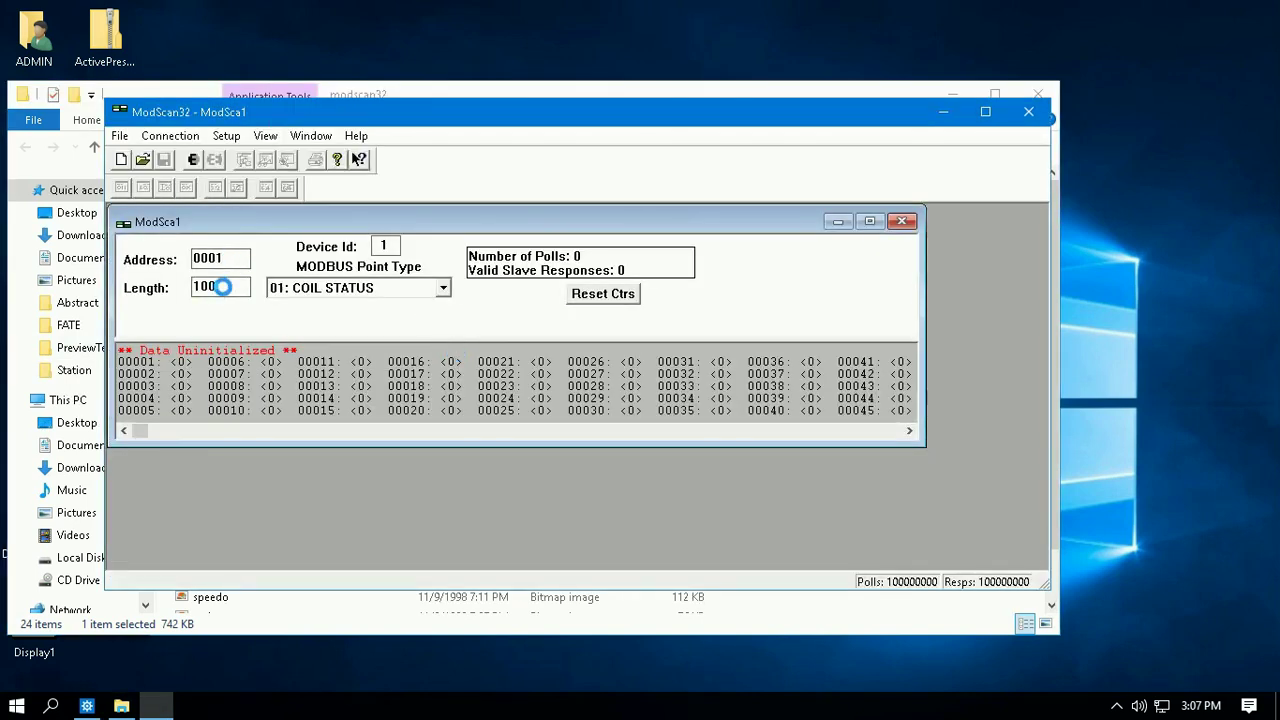
key(BackSpace)
key(BackSpace)
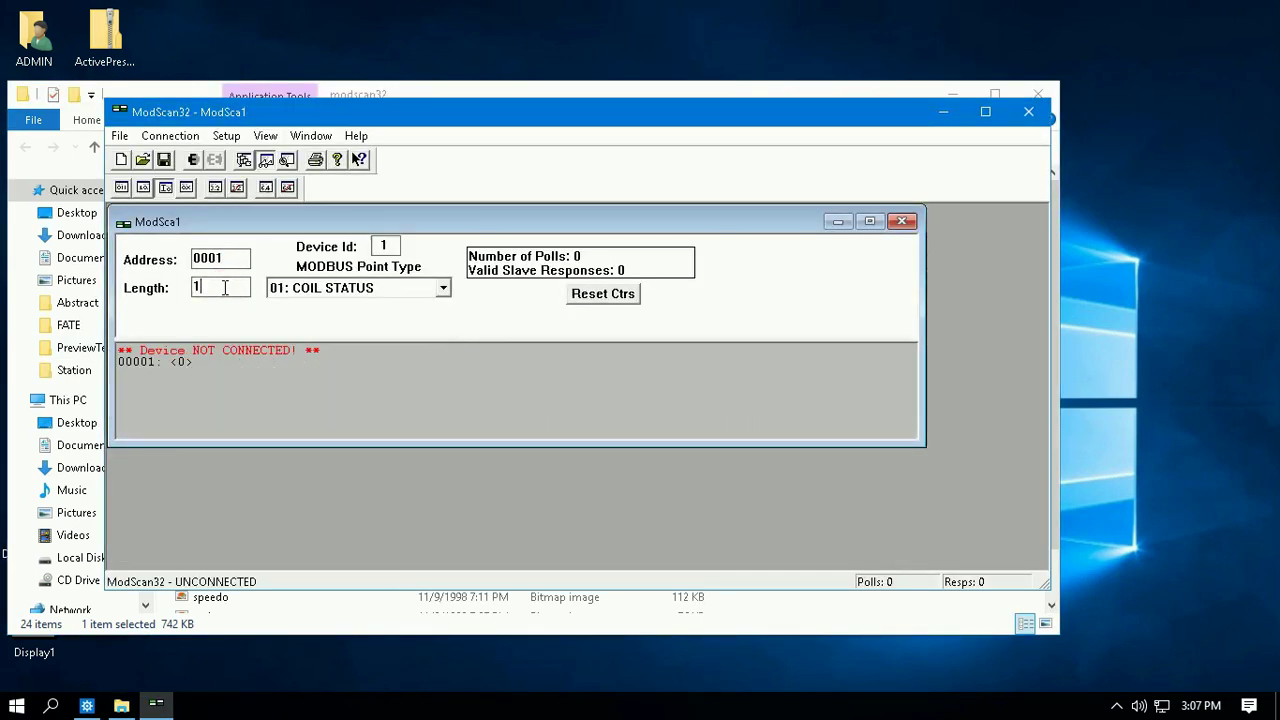
Set the ModScan32 point type to 03: HOLDING REGISTER and the register address to 139
click(345, 288)
click(335, 338)
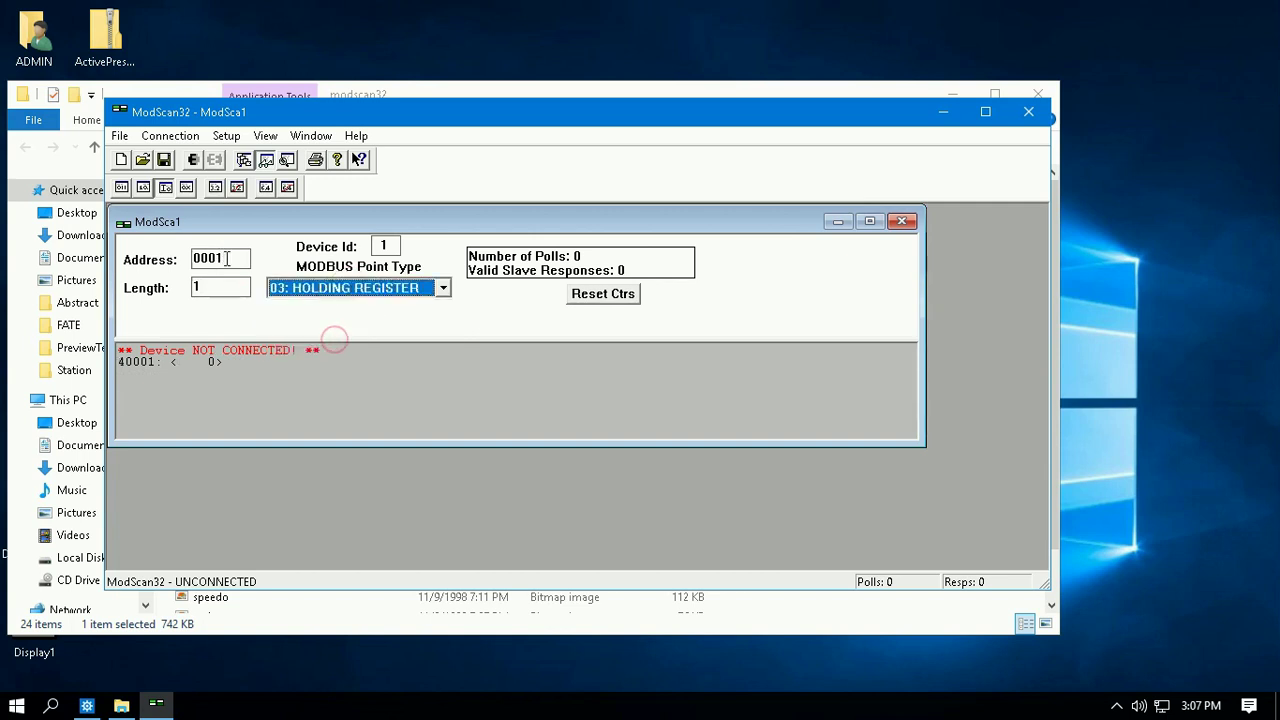
double_click(227, 258)
text(139)
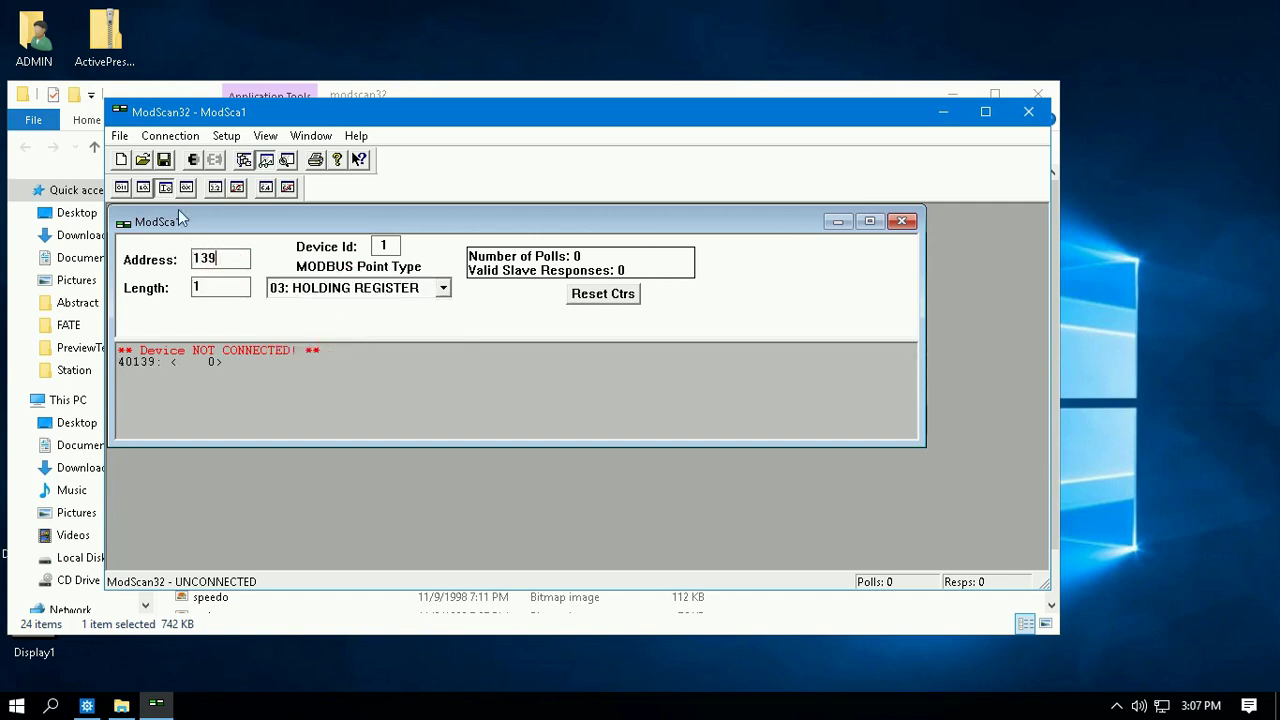
Connect ModScan32 directly to COM3 at 38400 baud, 8 data bits, ODD parity and 1 stop bit to poll the register
click(170, 135)
click(178, 155)
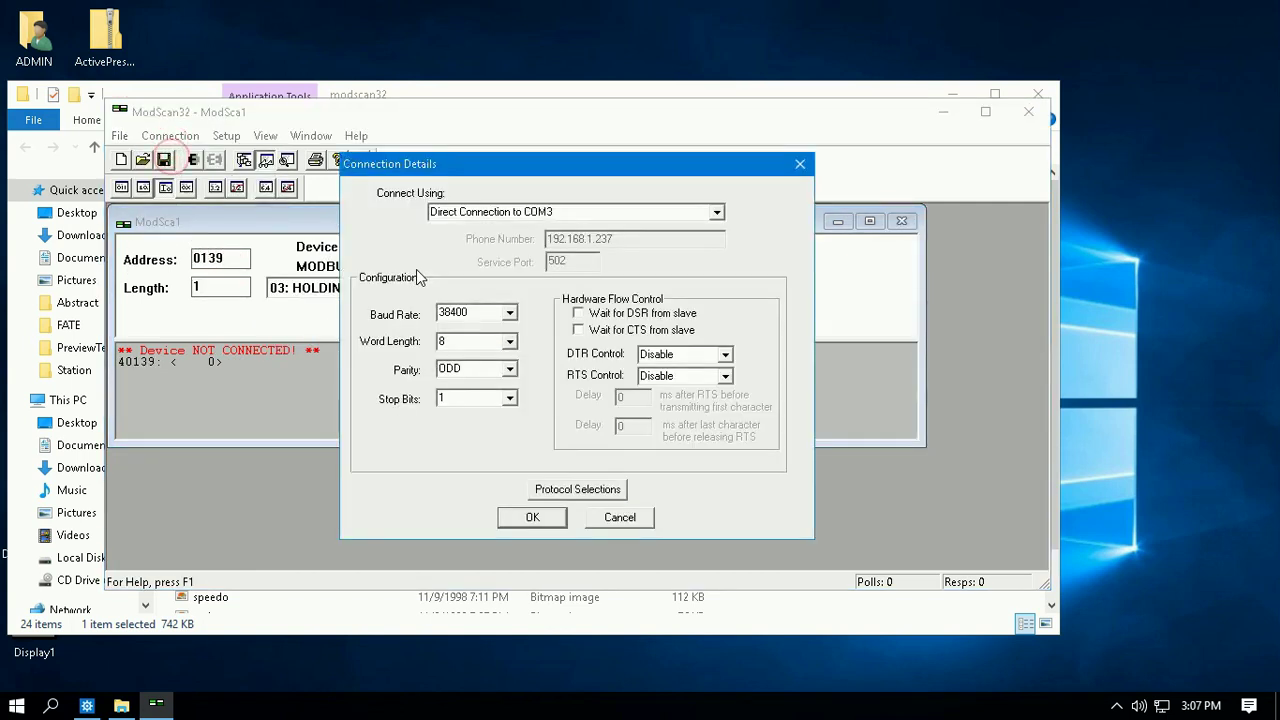
click(549, 515)
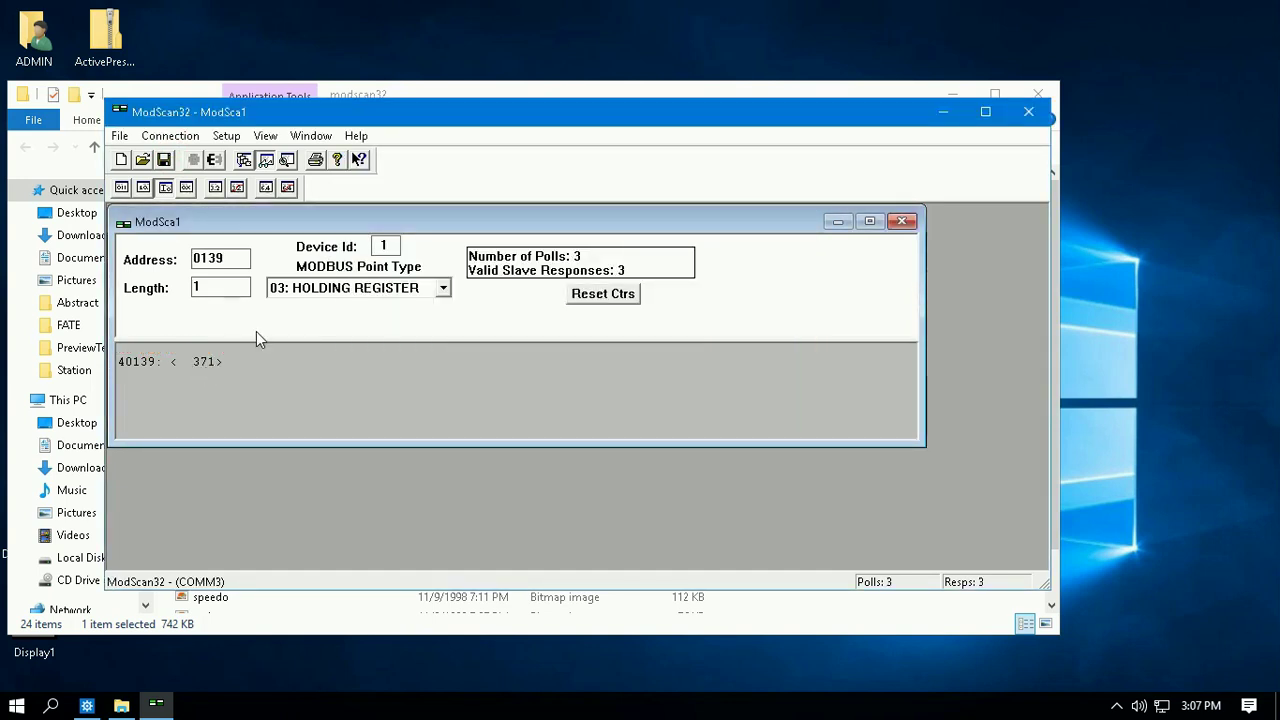
Disconnect and close ModScan32, ending the program if it hangs, and close the modscan32 folder
click(172, 136)
click(205, 177)
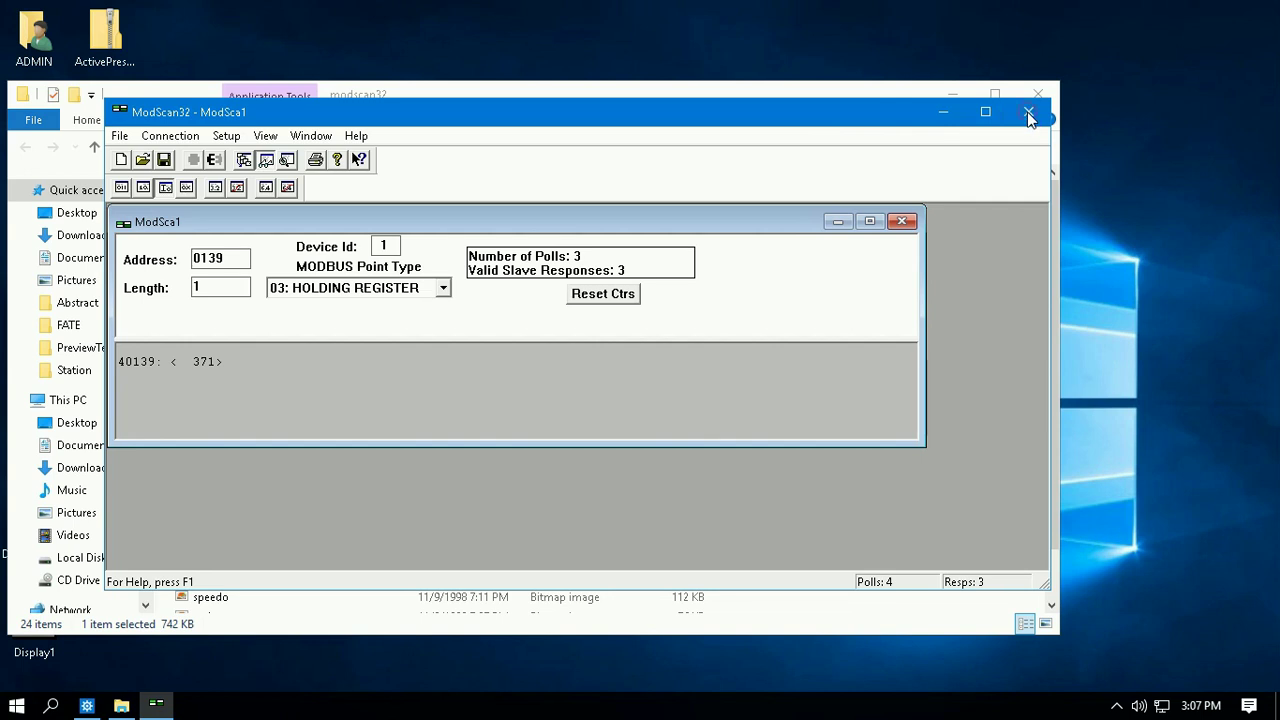
click(1027, 113)
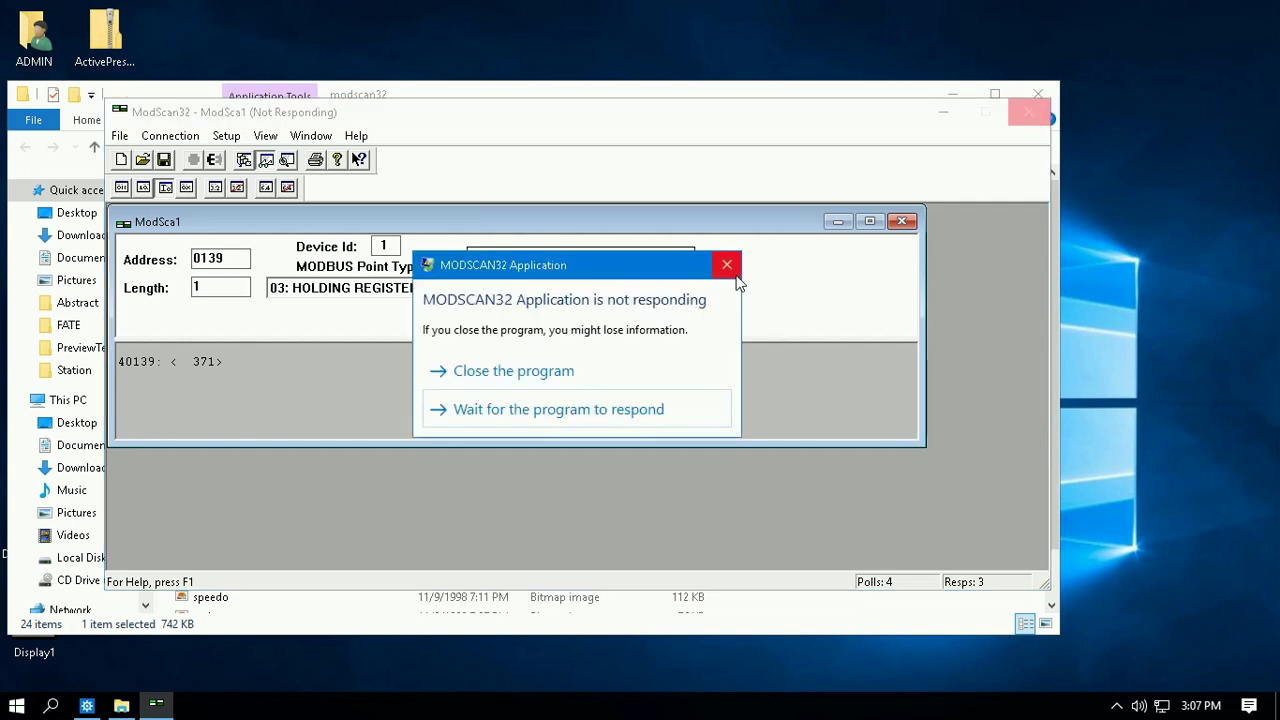
click(508, 374)
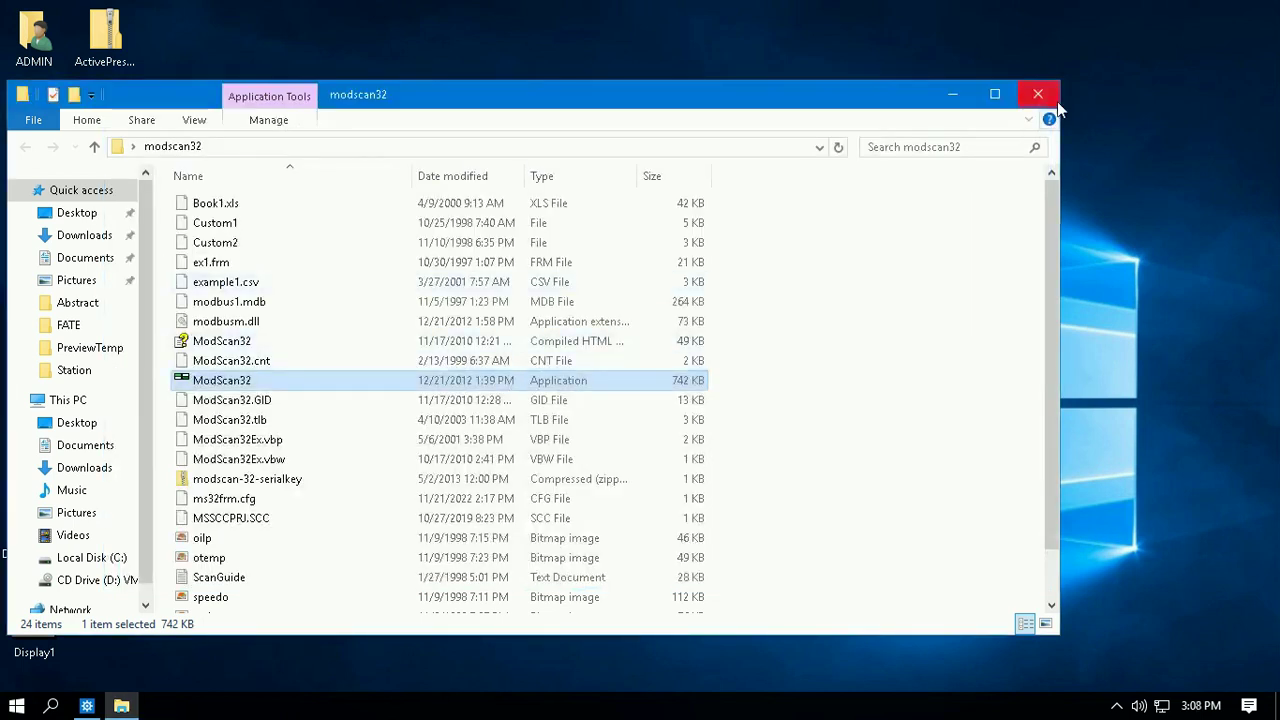
click(1030, 94)
Switch to Configuration Studio, save the PID channel and download only this item to the server
click(89, 703)
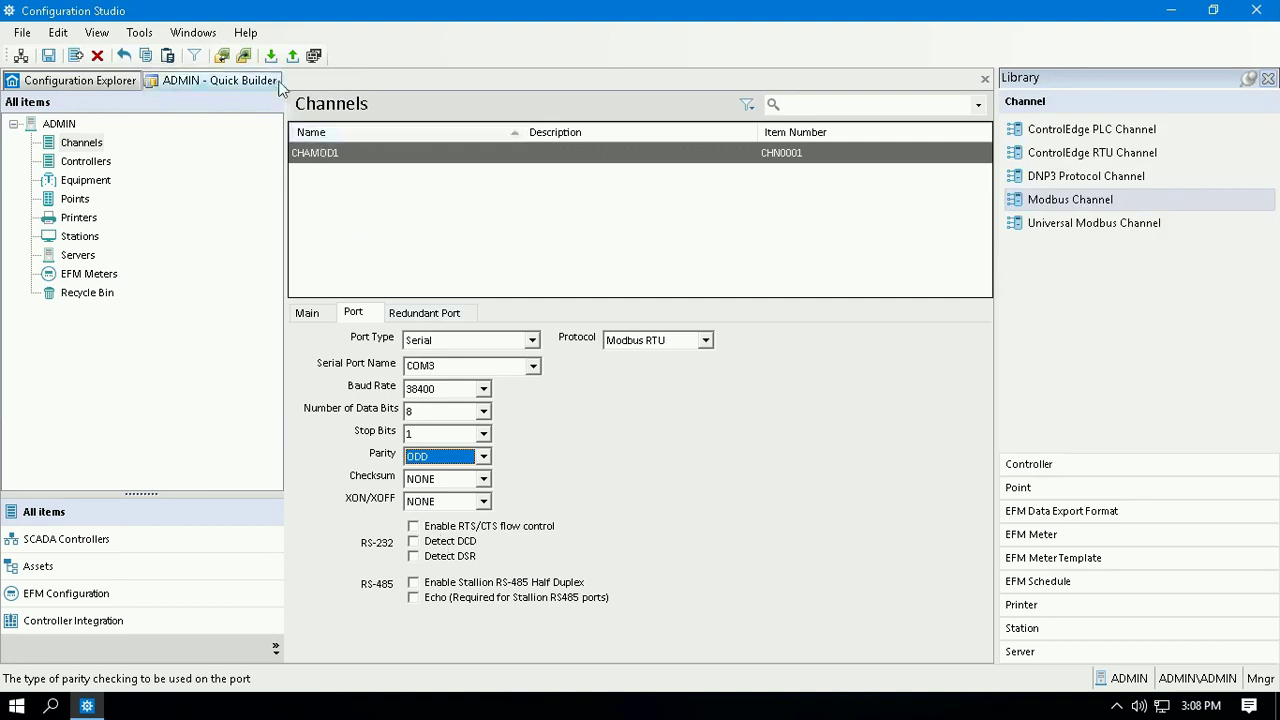
click(47, 57)
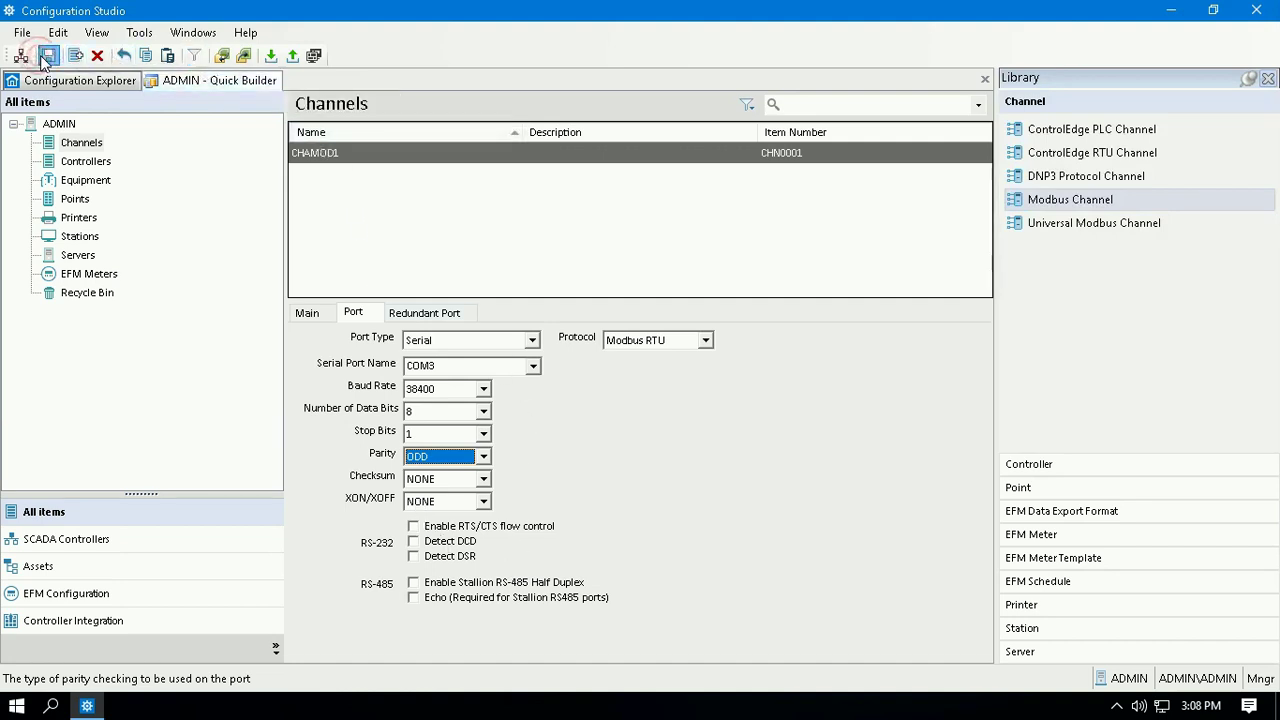
click(270, 57)
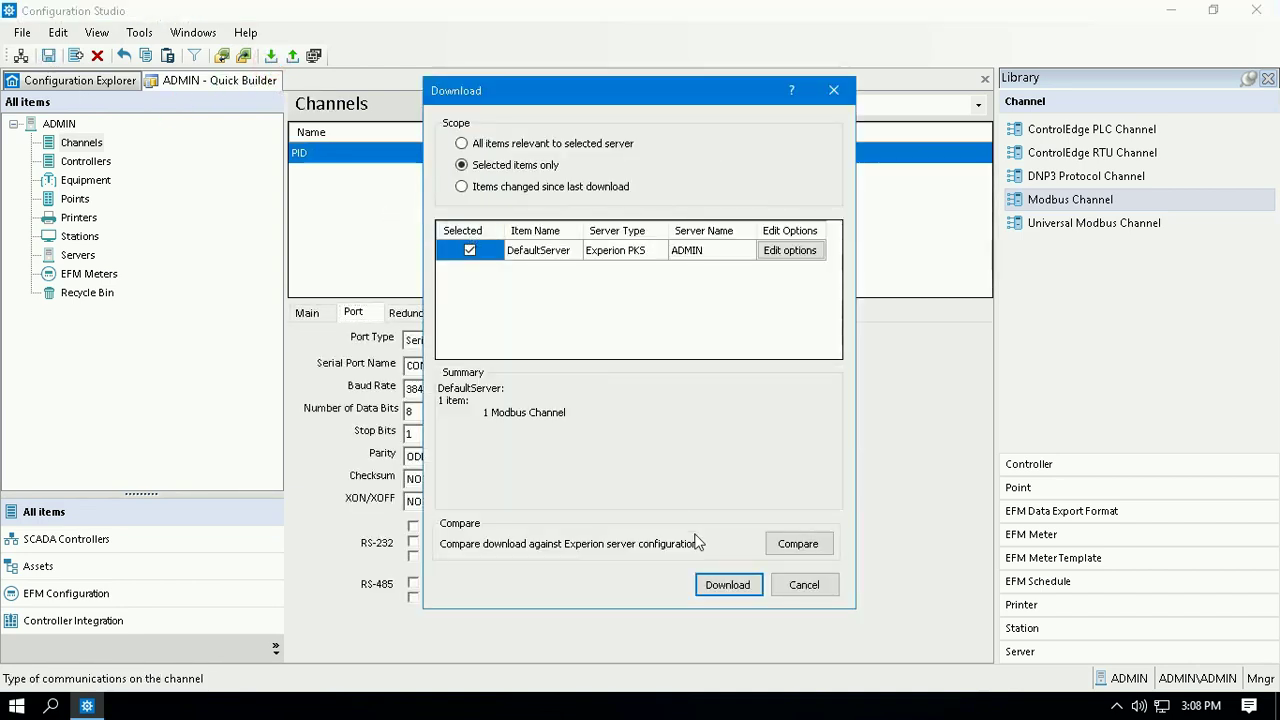
click(726, 585)
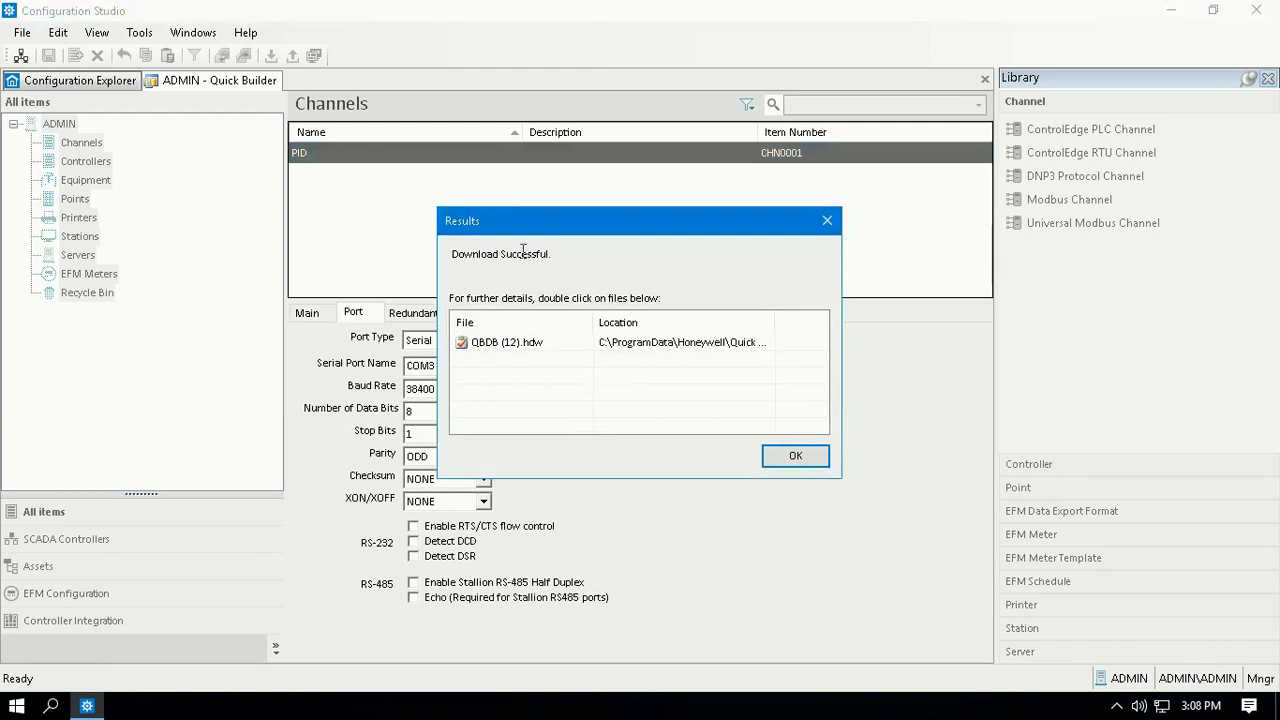
triple_click(548, 254)
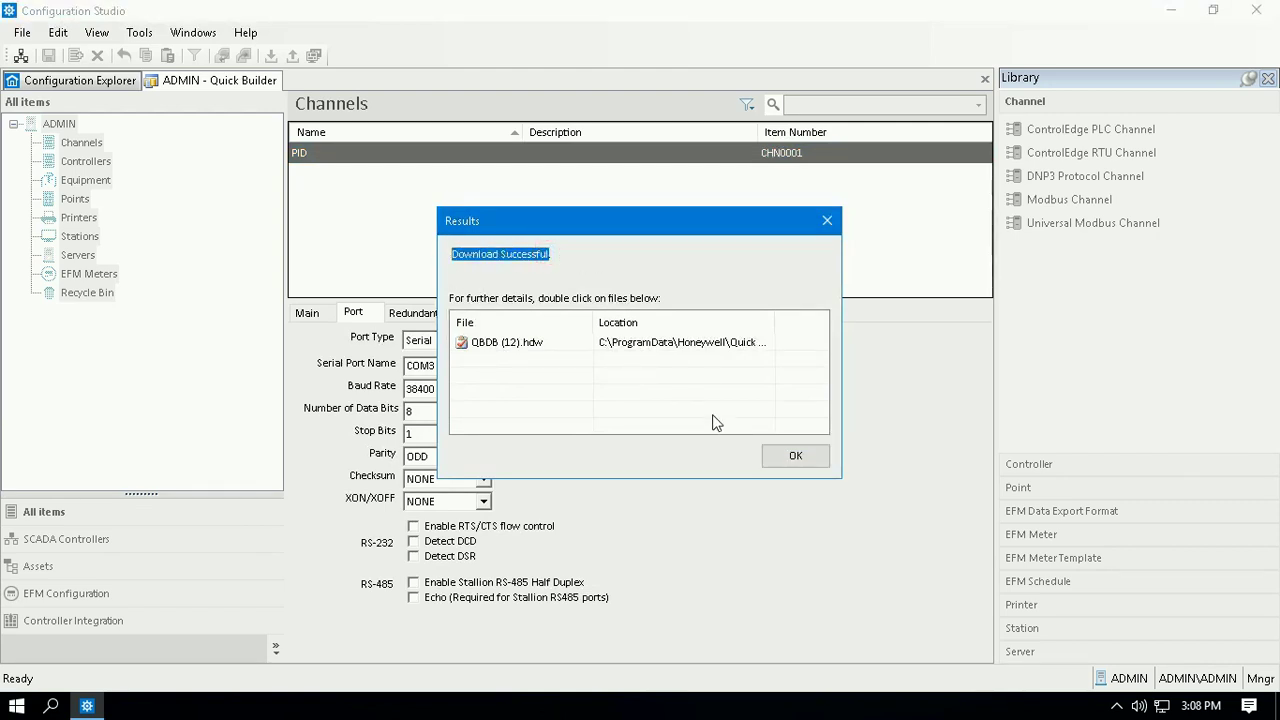
click(800, 456)
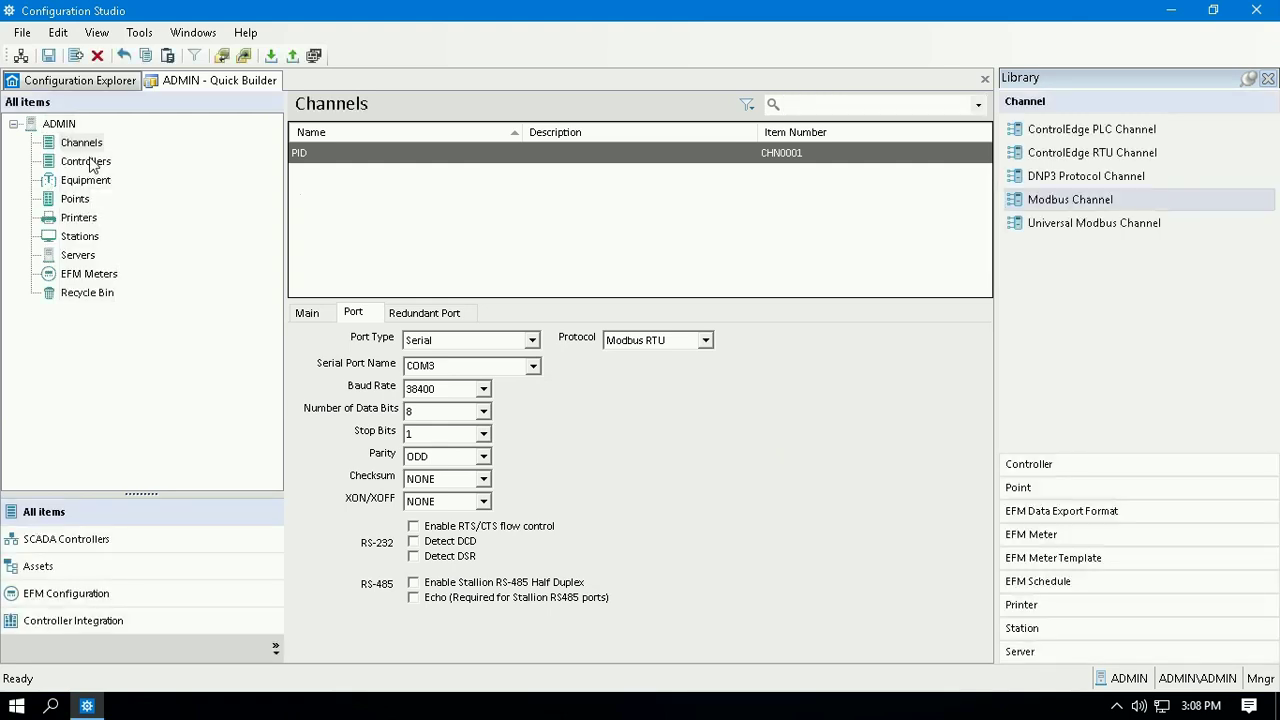
Add a Modbus Controller from the library to the Controllers list
click(88, 162)
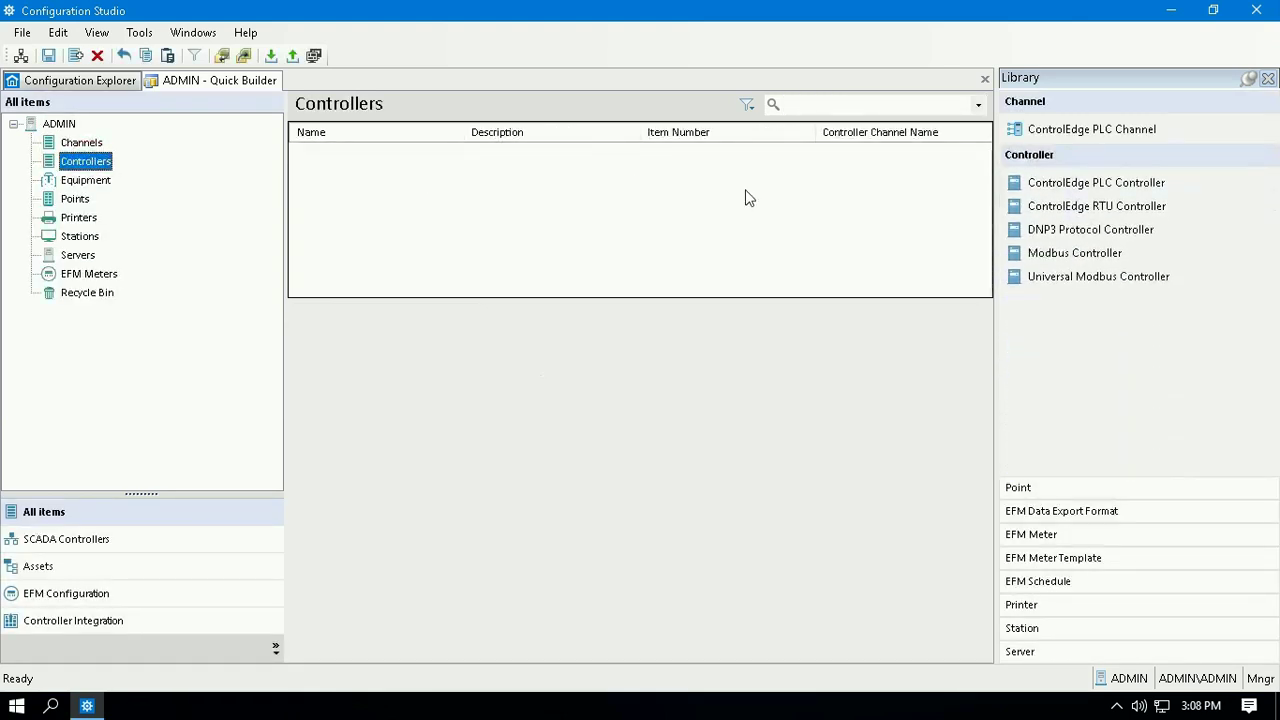
click(1064, 222)
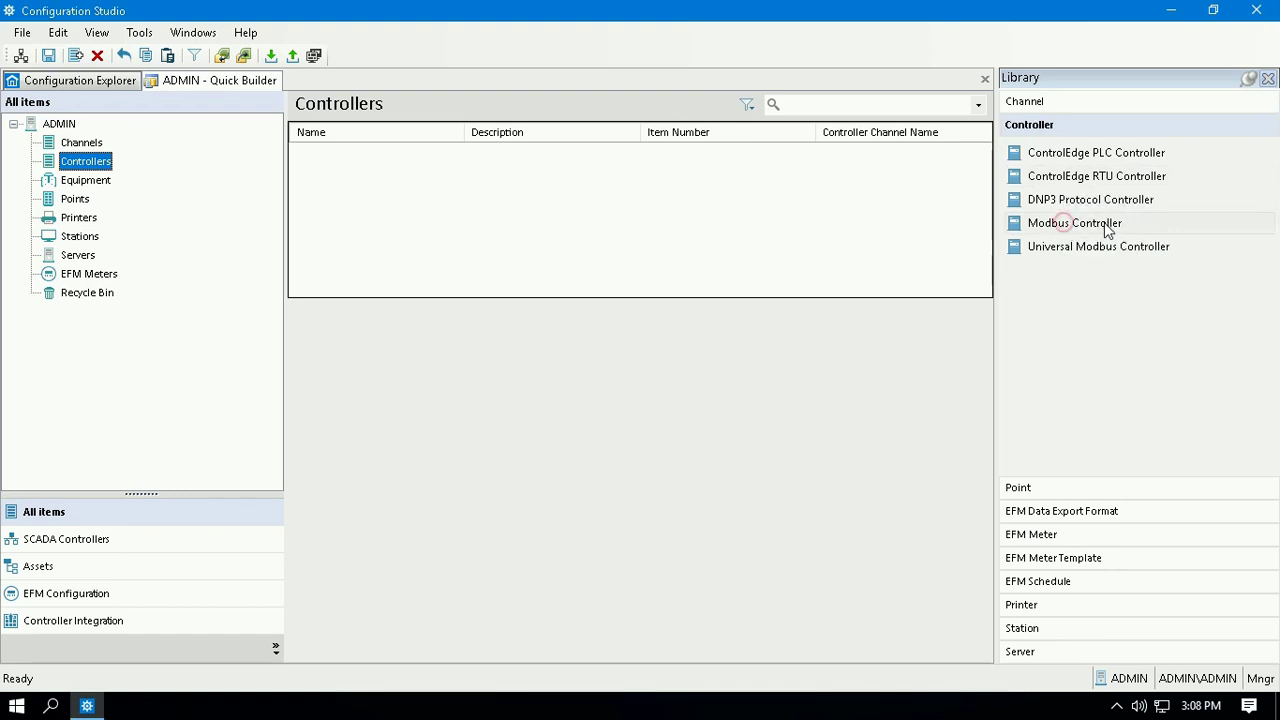
drag(1029, 228, 770, 205)
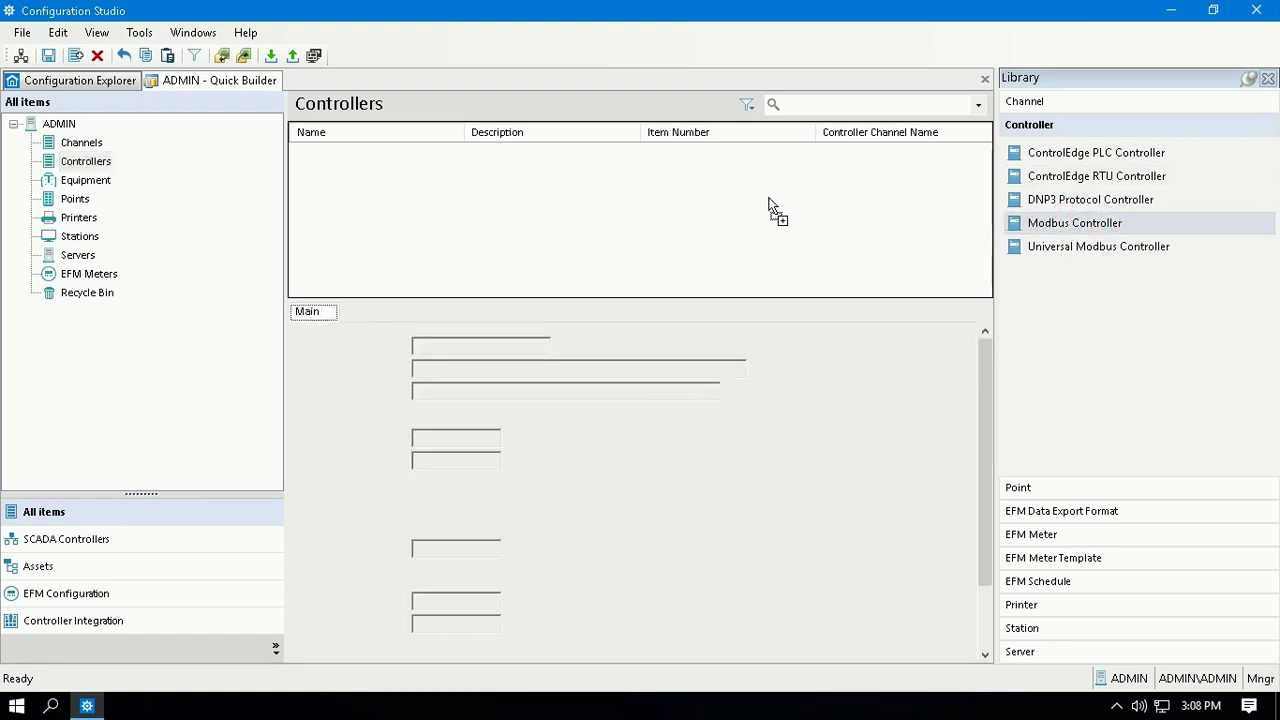
Name the new Modbus controller CONTROLLER and use the same text as its description
click(491, 345)
drag(491, 345, 368, 345)
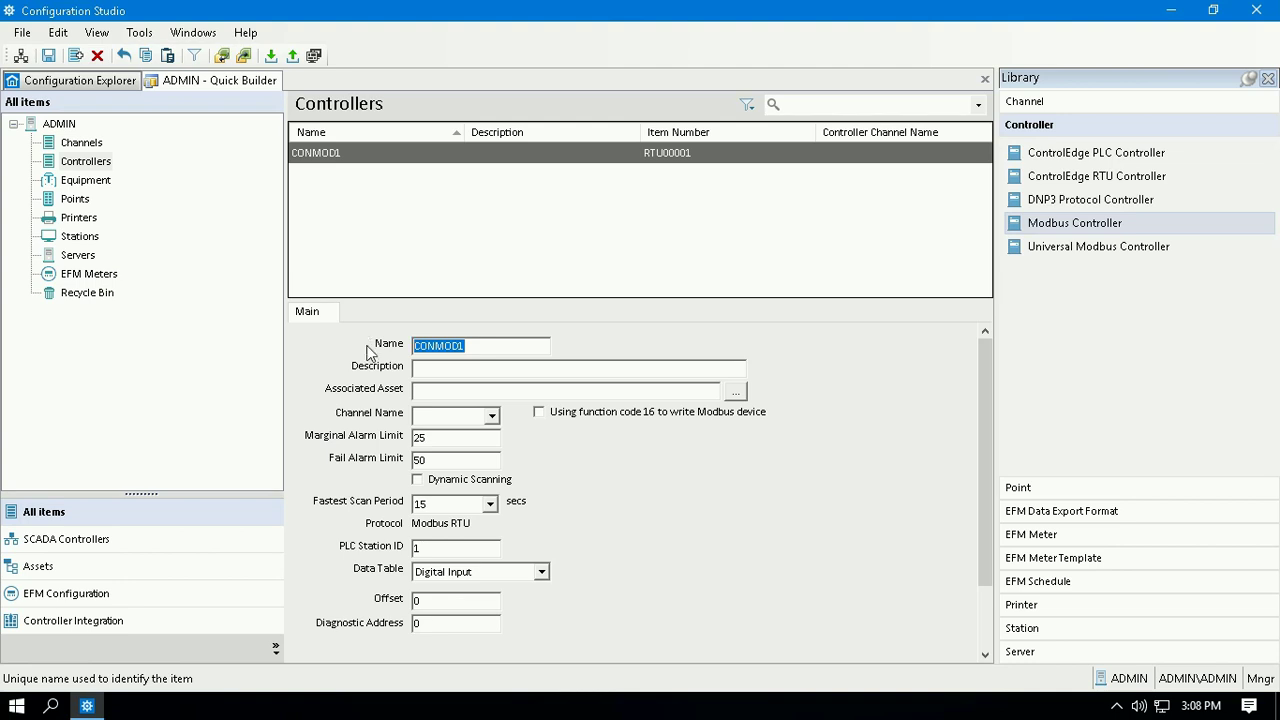
text(C0)
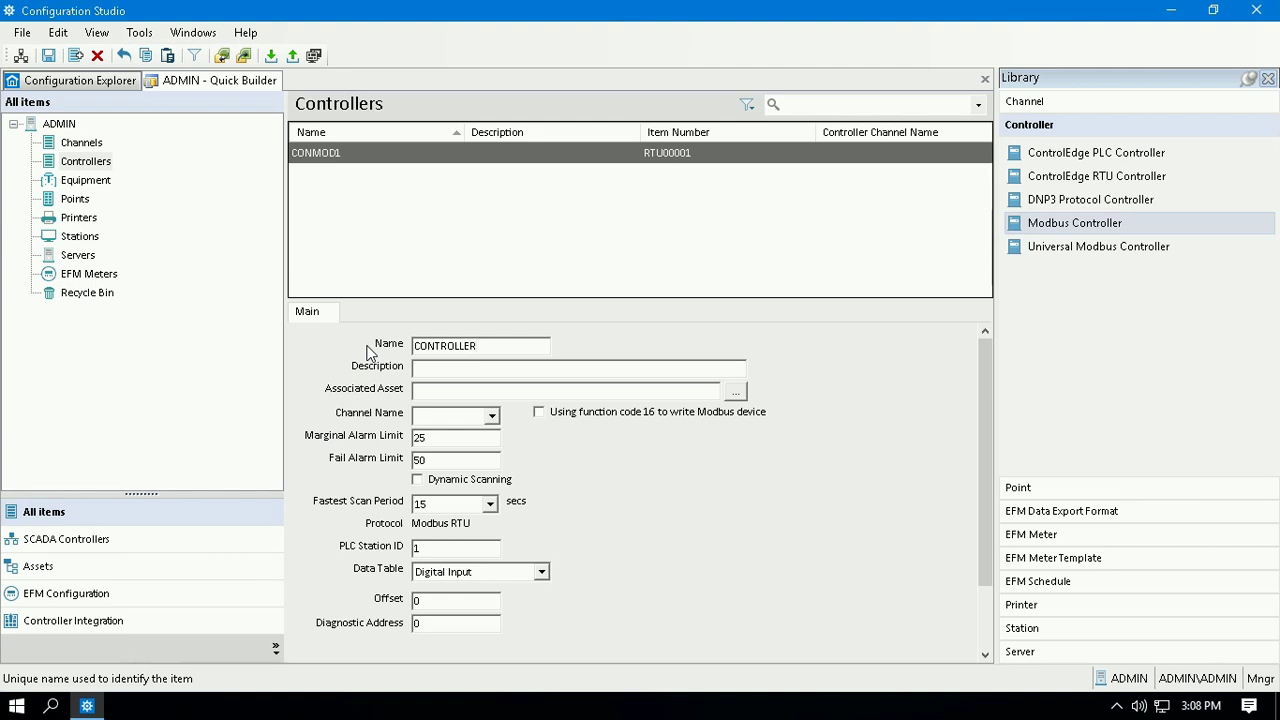
double_click(474, 349)
key(ctrl+c)
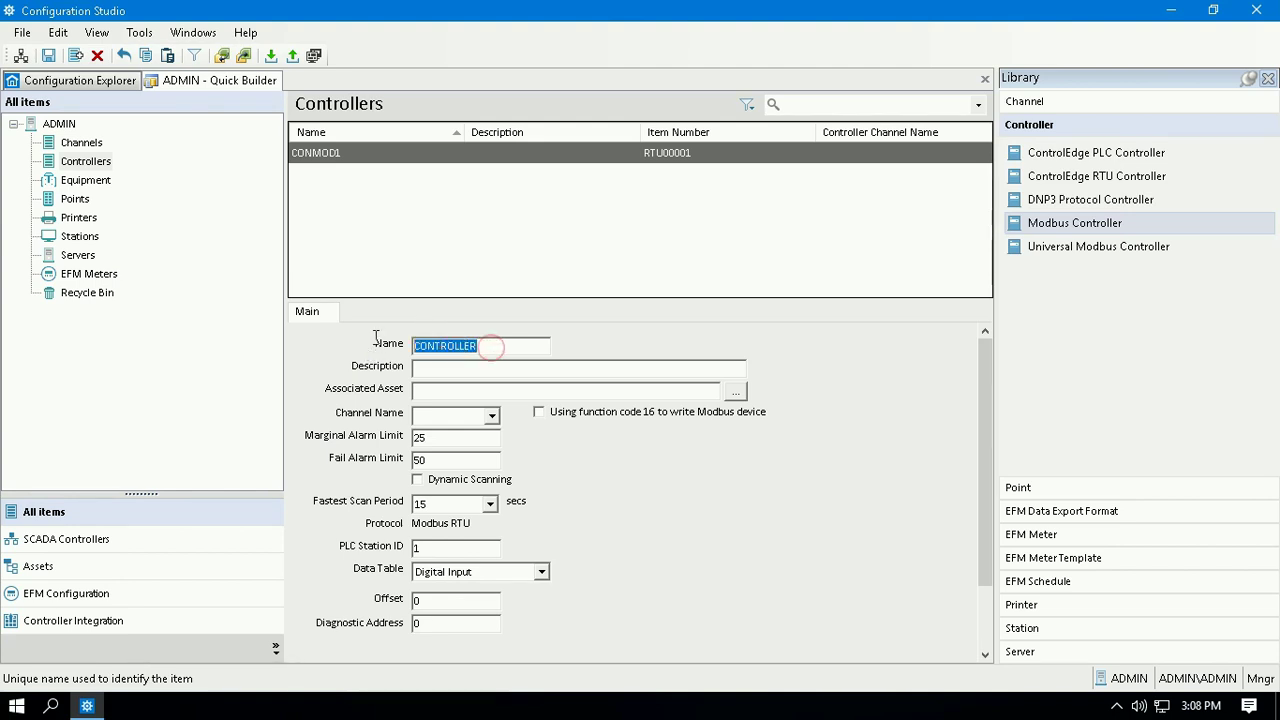
click(452, 372)
key(ctrl+v)
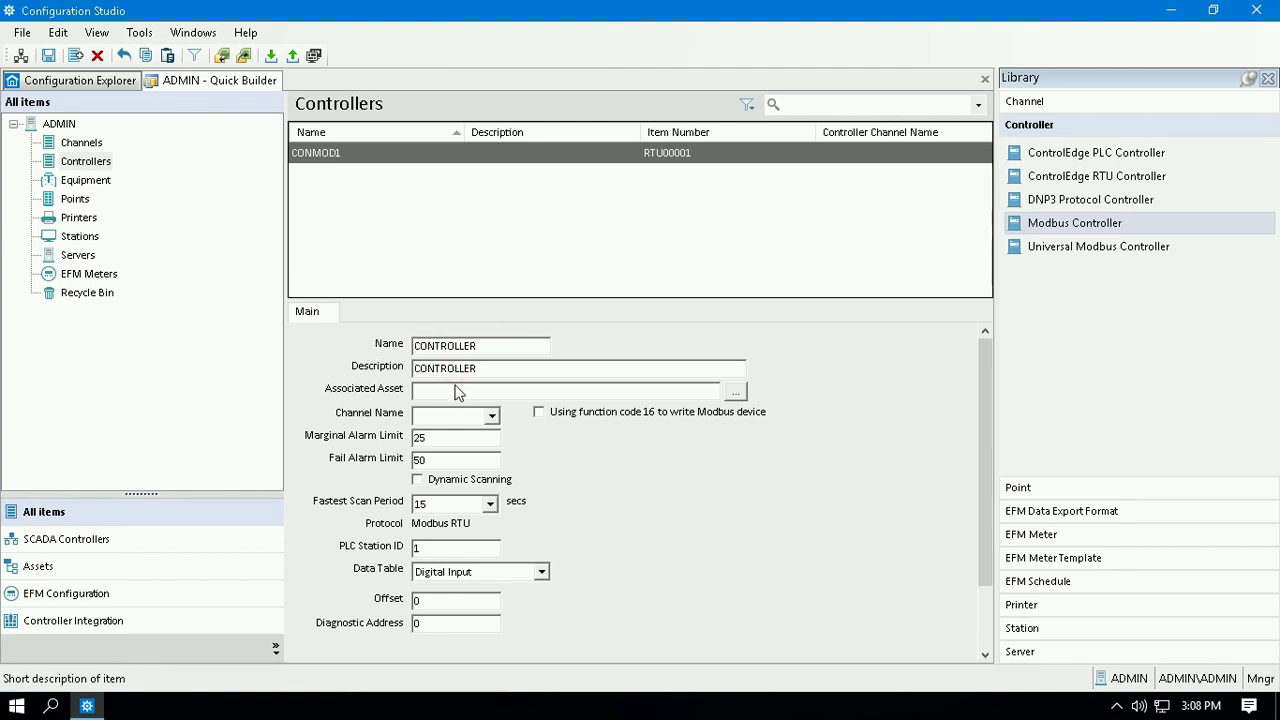
Associate the controller with the Honeywell_pid asset and assign it to the PID channel
click(735, 391)
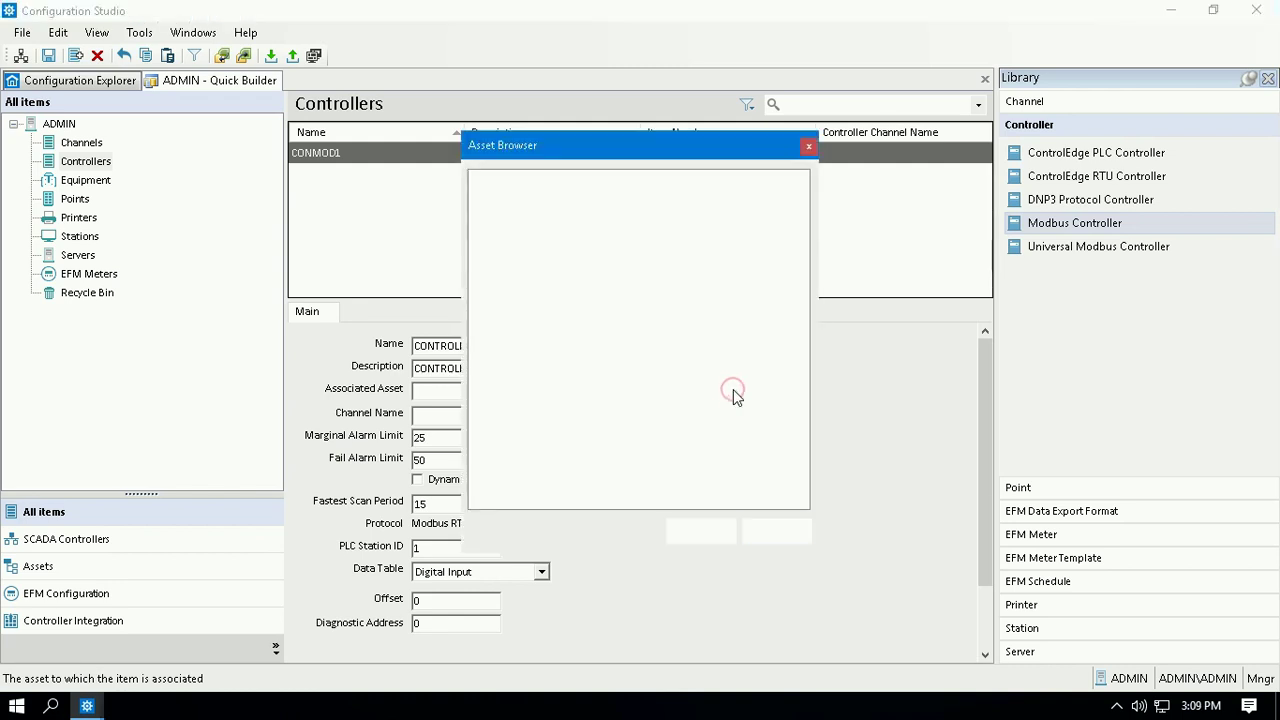
click(582, 196)
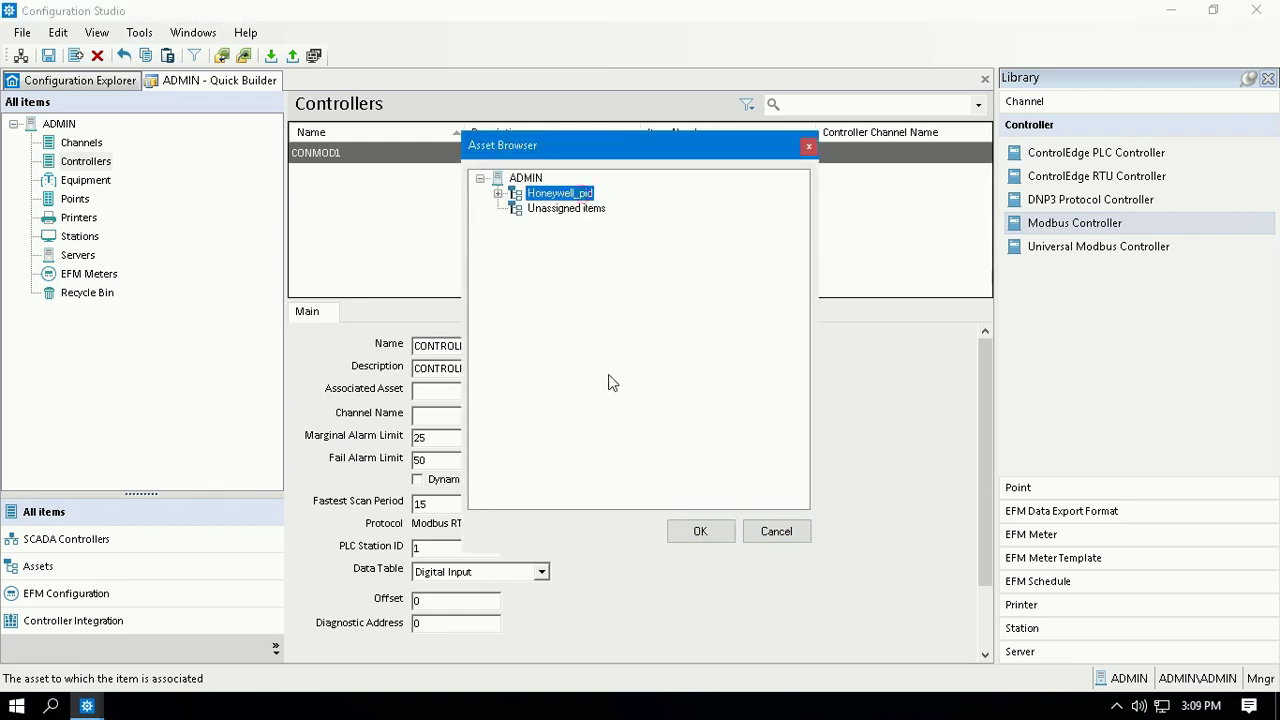
click(698, 532)
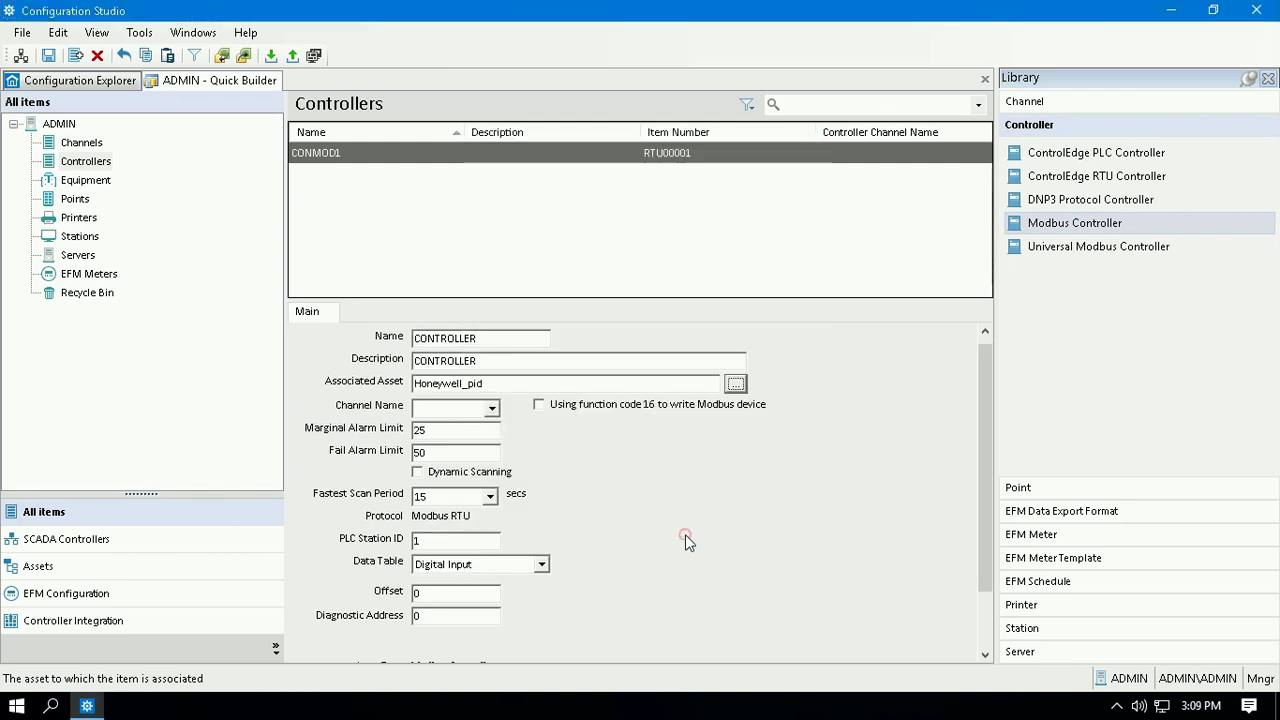
click(491, 410)
click(431, 425)
click(434, 432)
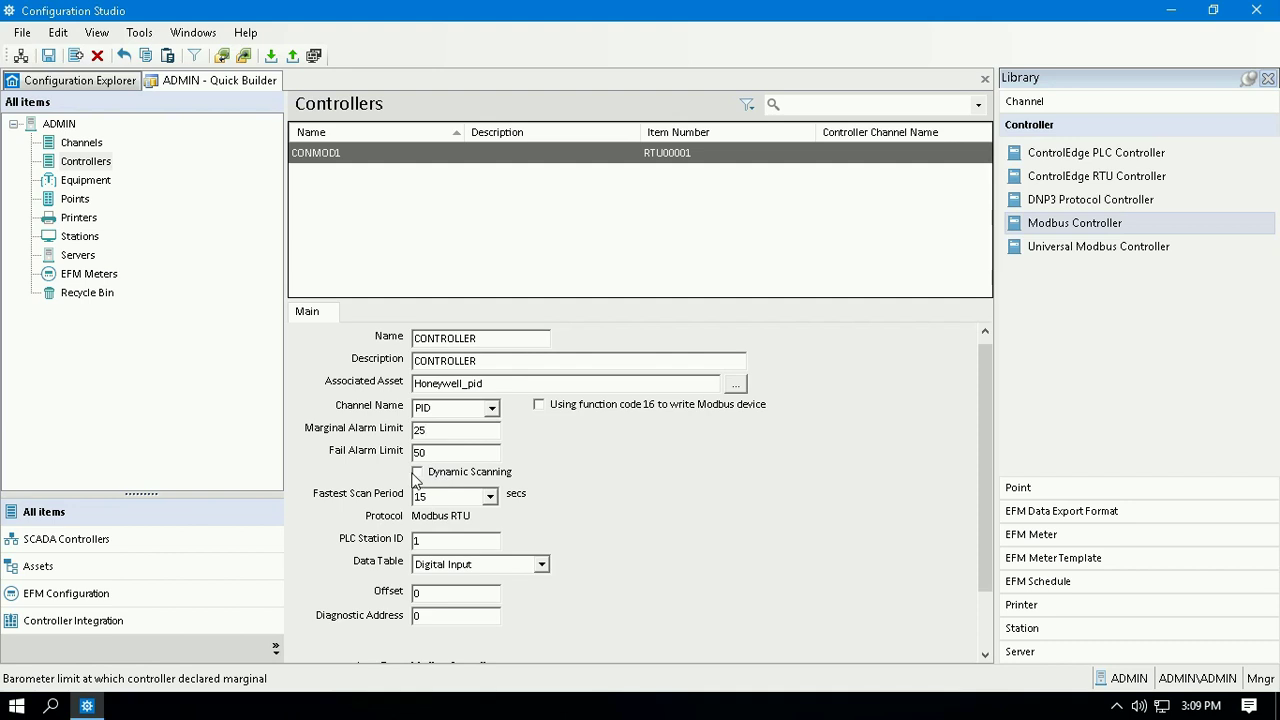
Enable dynamic scanning for the controller with a fastest scan period of 5 seconds
click(417, 472)
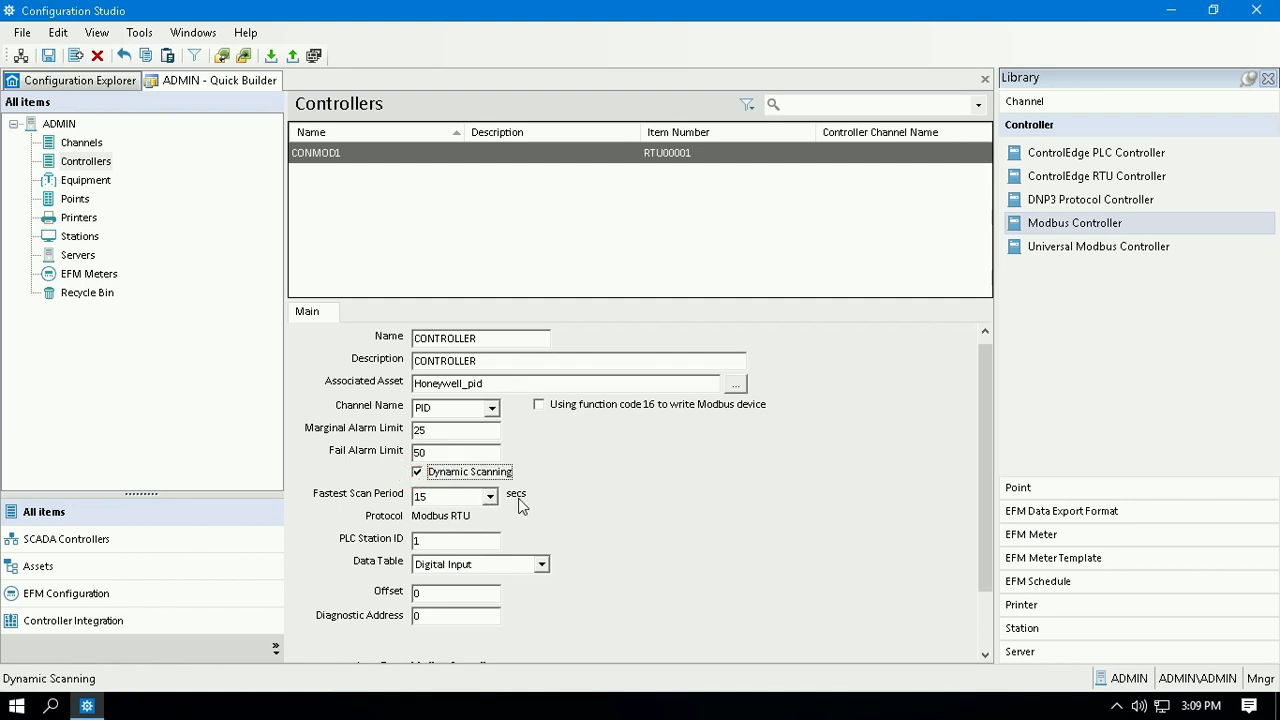
click(490, 498)
scroll(475, 520, up, 2)
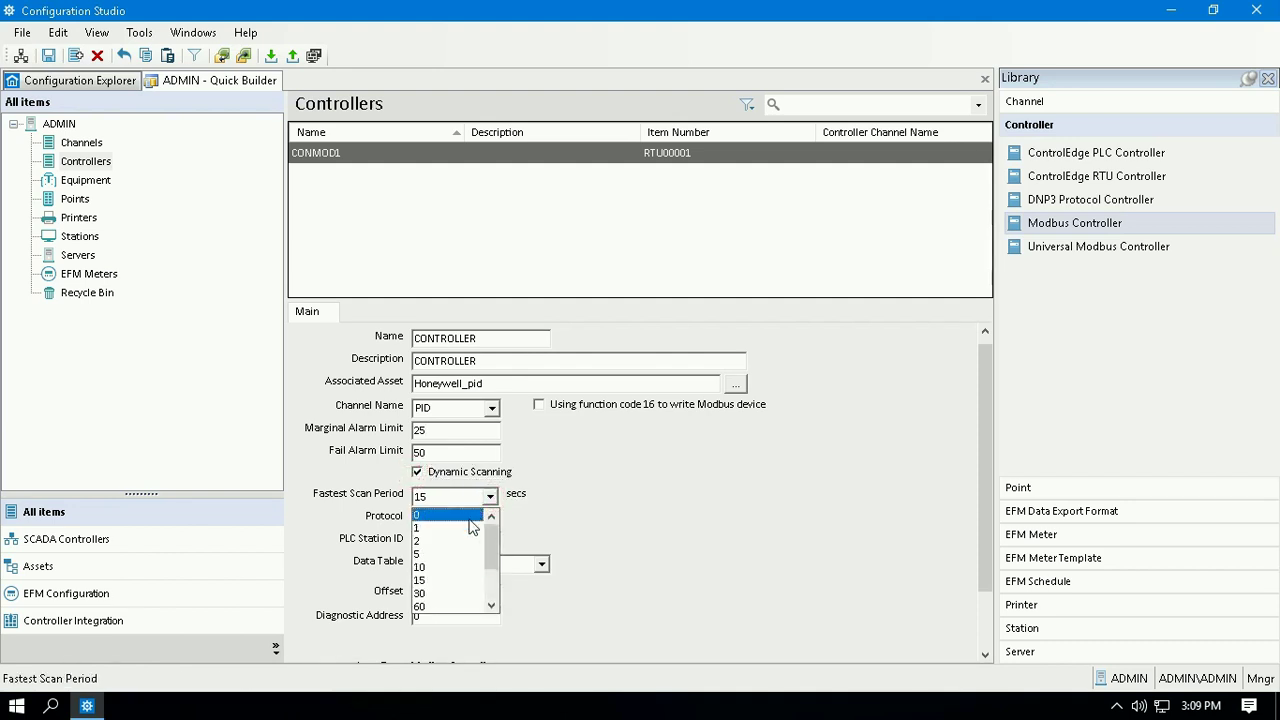
click(450, 554)
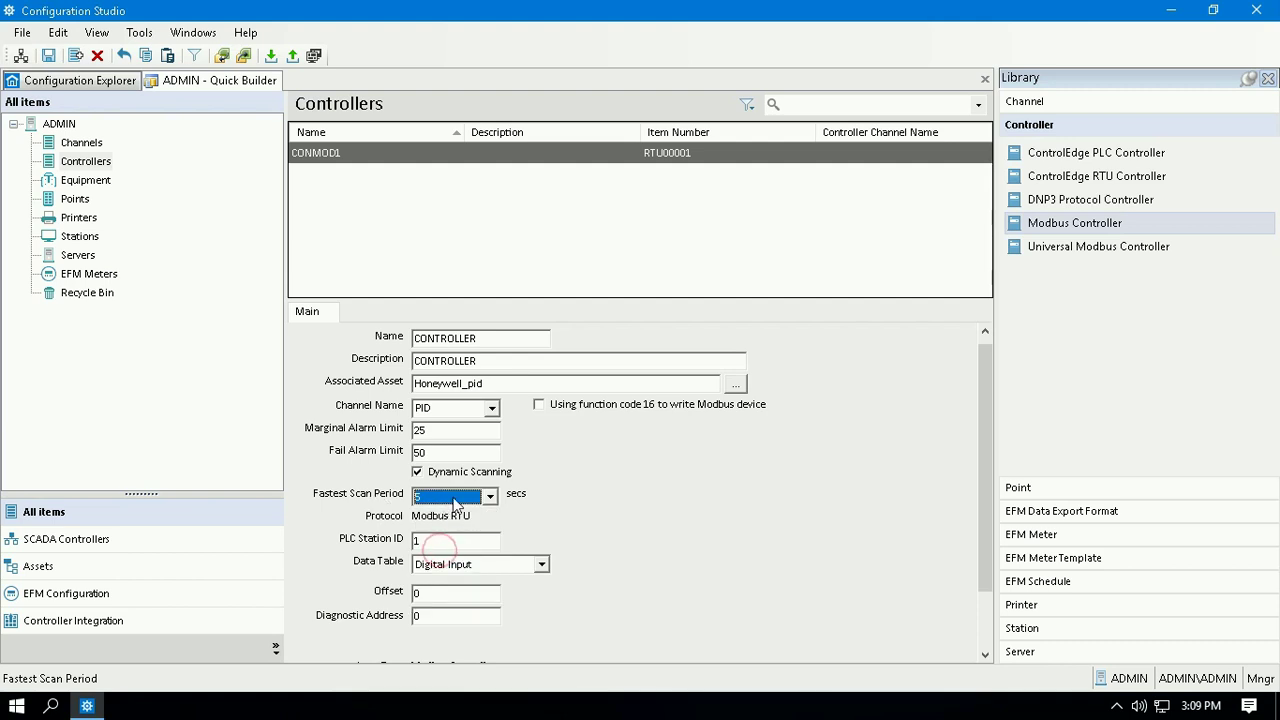
Set the controller's data table to Holding Register and review its remaining settings
scroll(585, 495, down, 2)
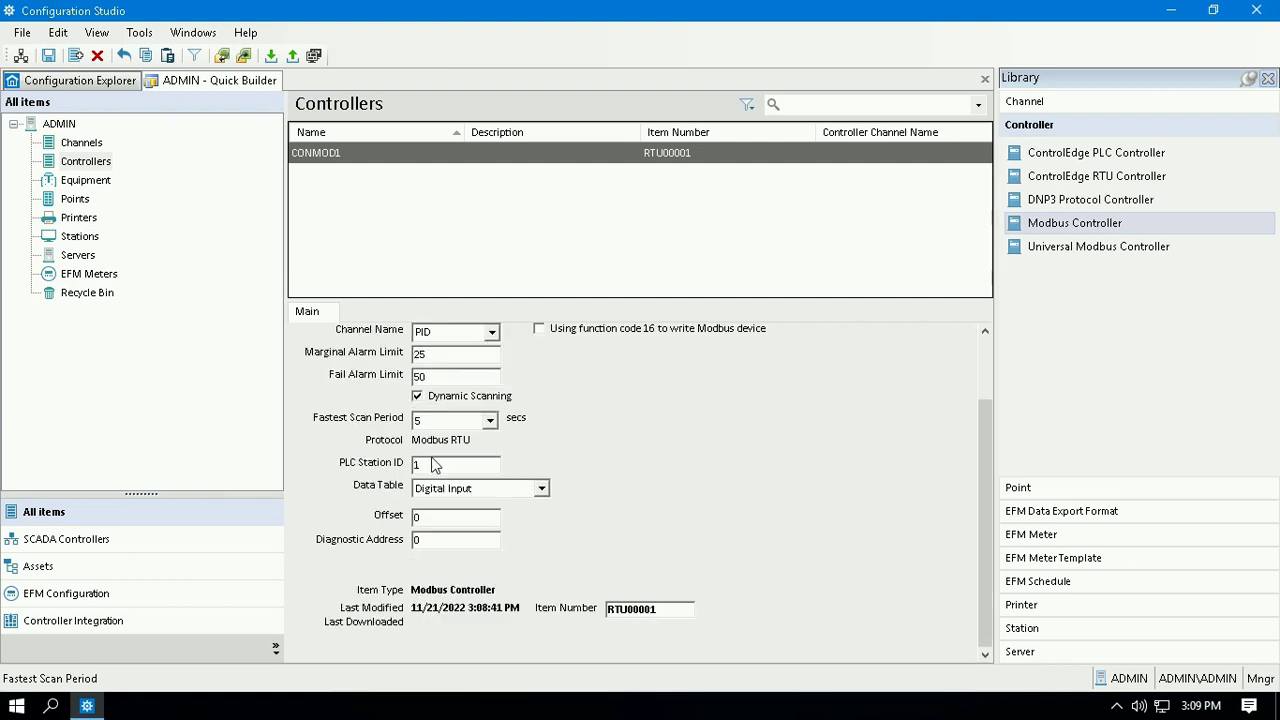
click(545, 495)
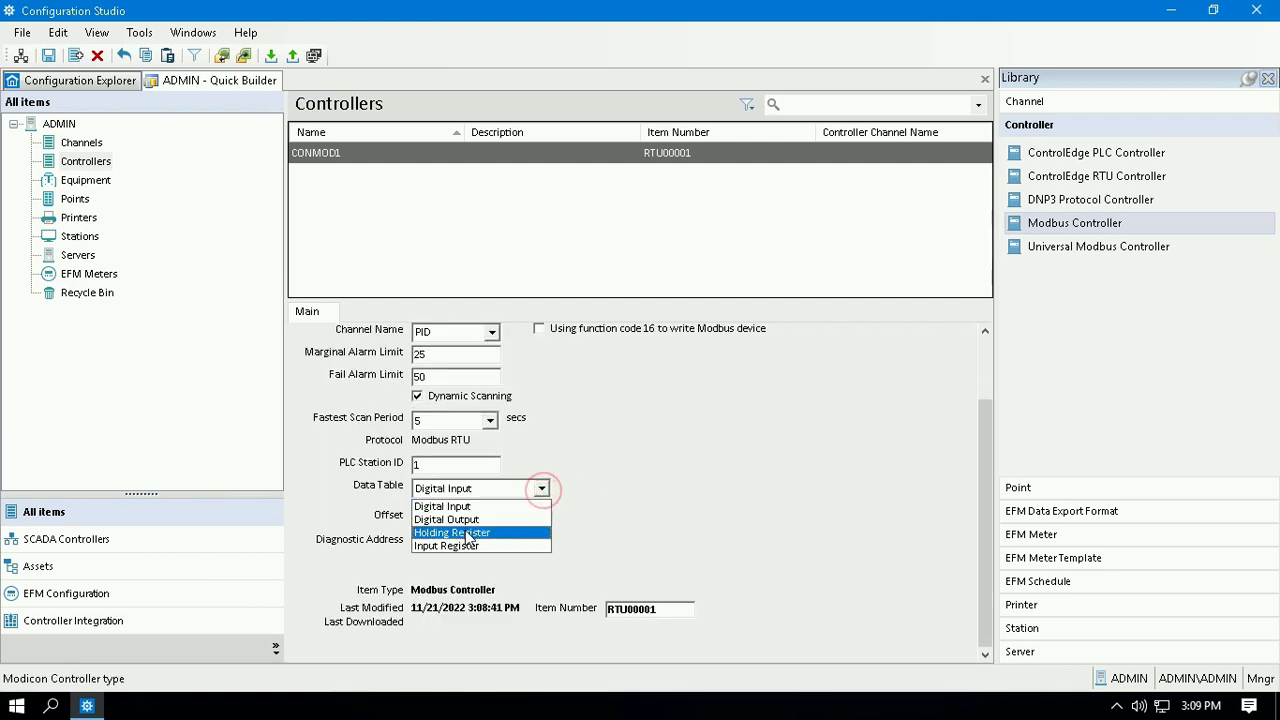
click(464, 529)
click(630, 470)
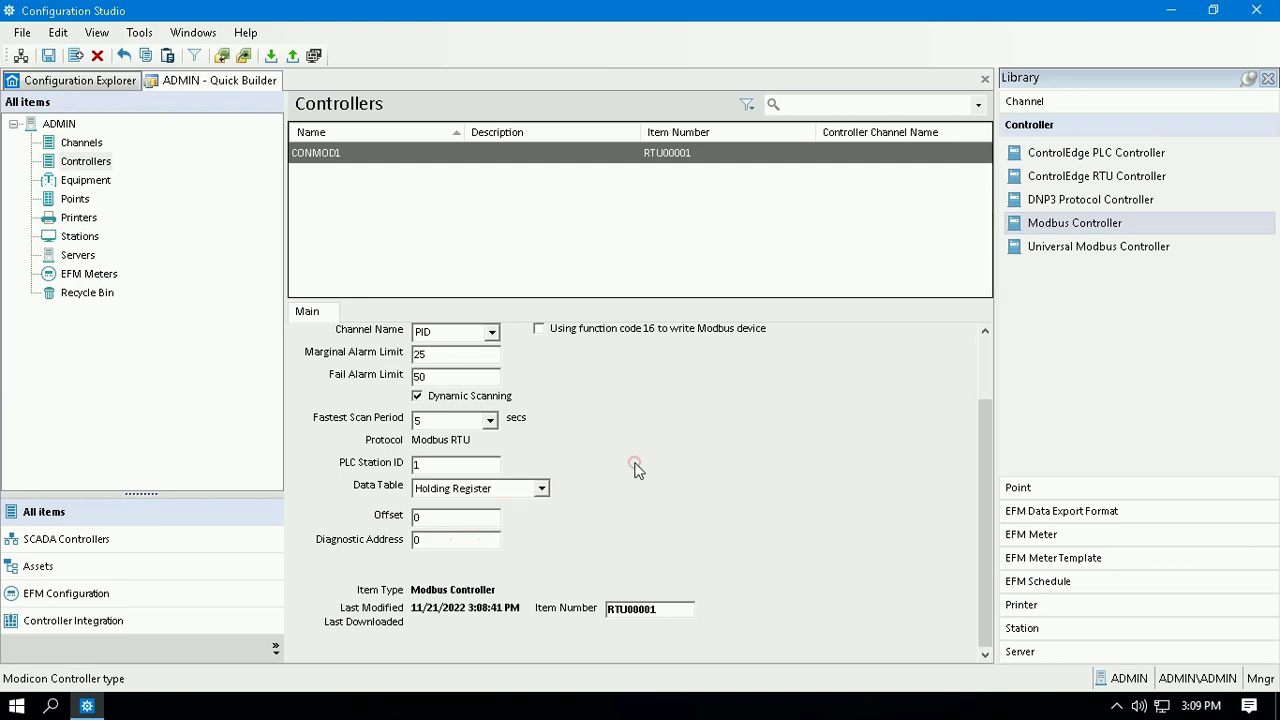
scroll(638, 470, up, 2)
scroll(540, 456, down, 2)
Download the CONTROLLER item to the server and dismiss the results
click(271, 56)
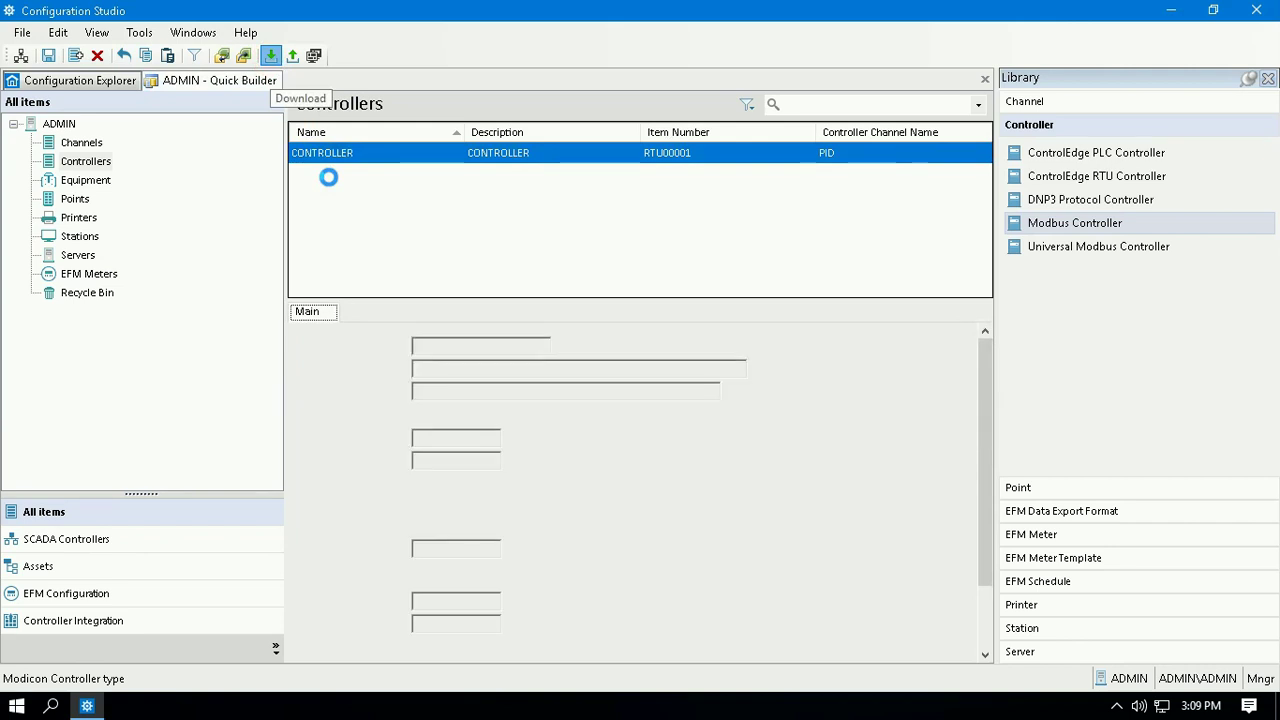
click(724, 585)
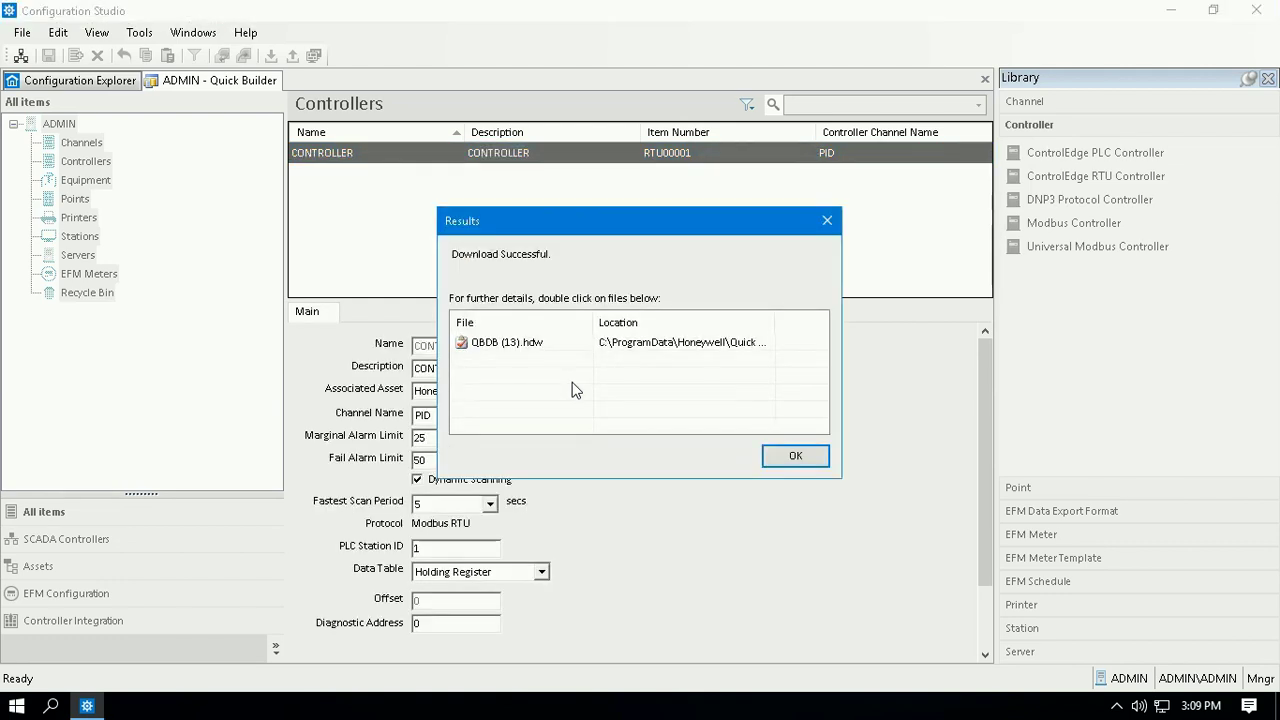
click(787, 459)
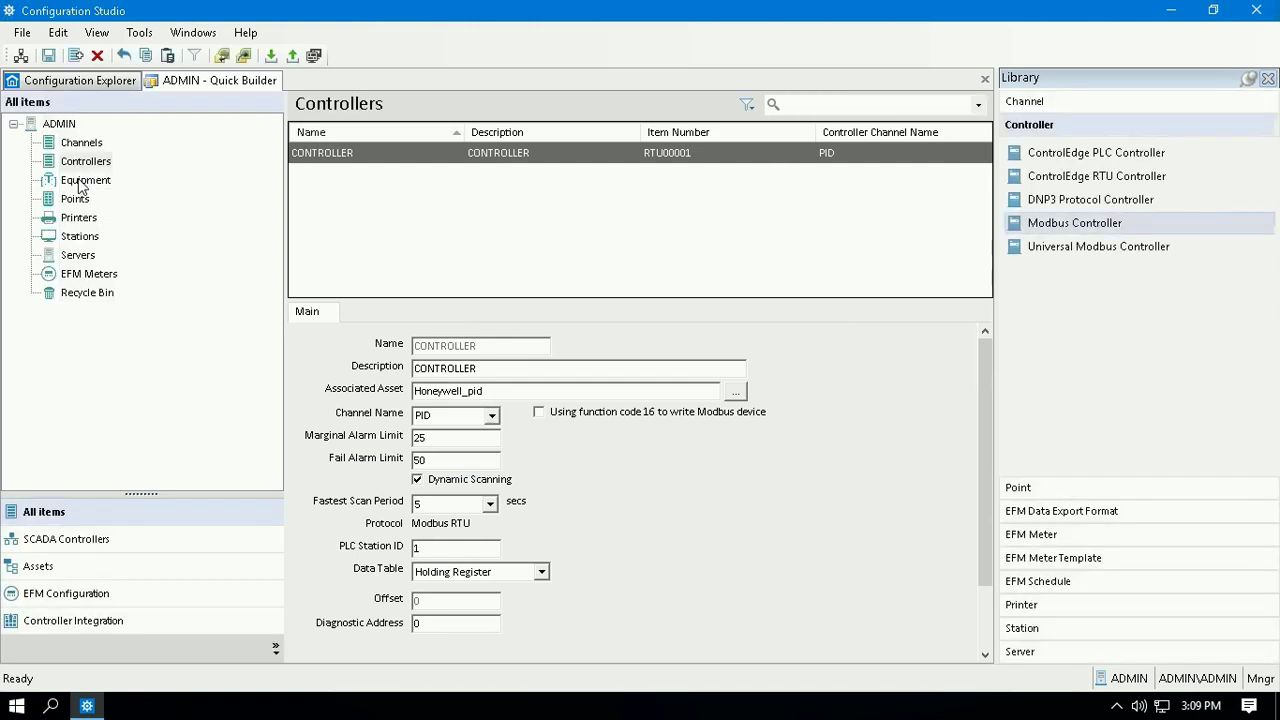
Add a new analog point to the server's Points list and dismiss the server offline warning
click(78, 203)
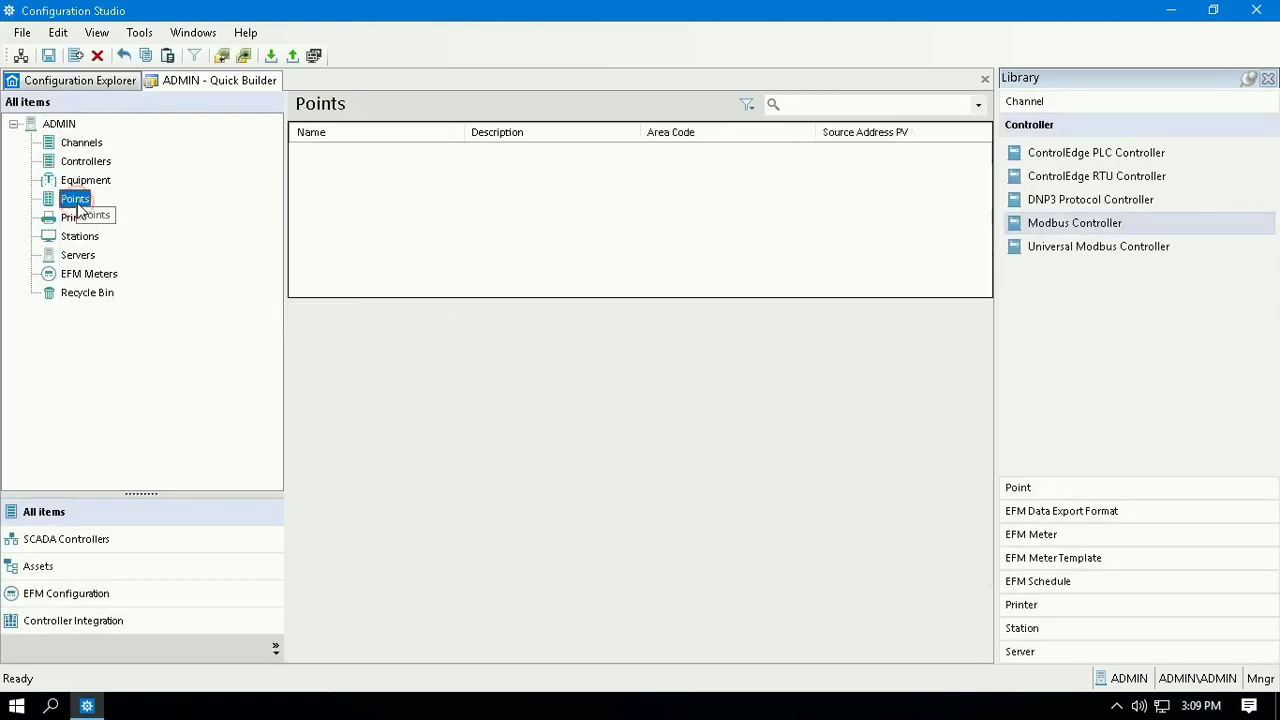
right_click(365, 156)
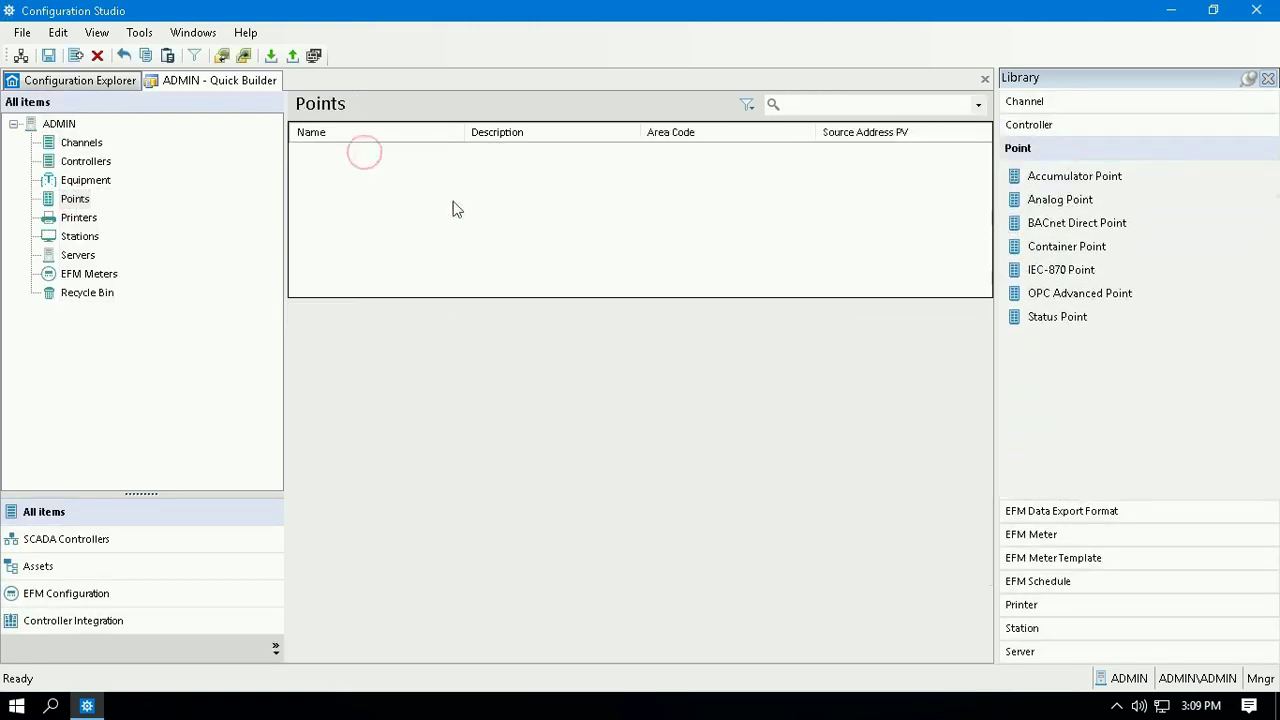
click(1047, 201)
drag(1057, 205, 773, 201)
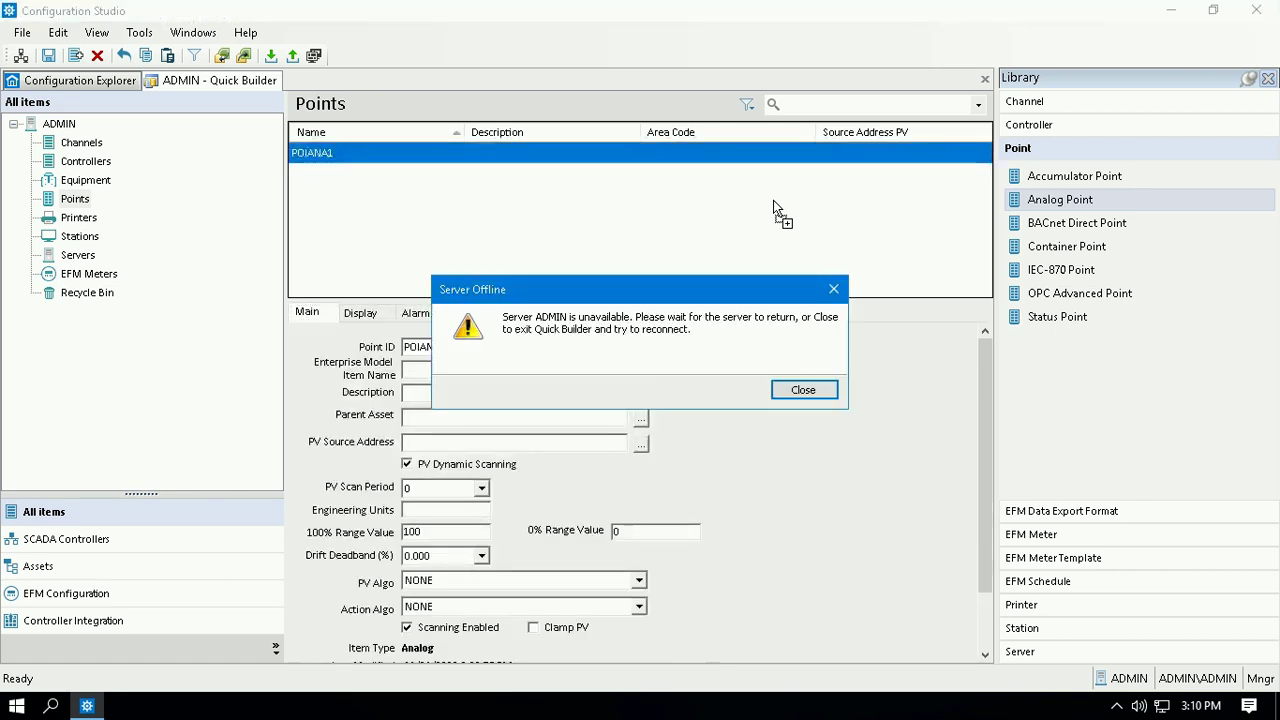
click(787, 389)
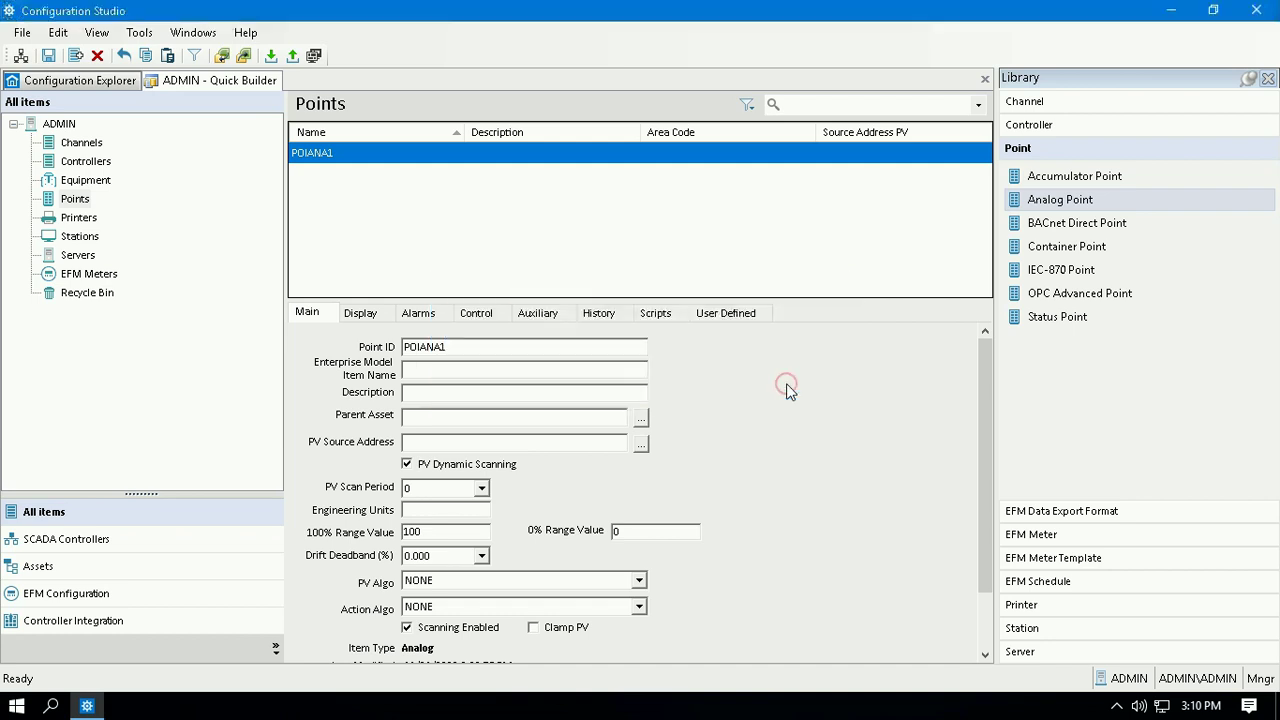
Set the point's ID to PROCESS_VALUE and copy it into the Enterprise Model Item Name
double_click(466, 343)
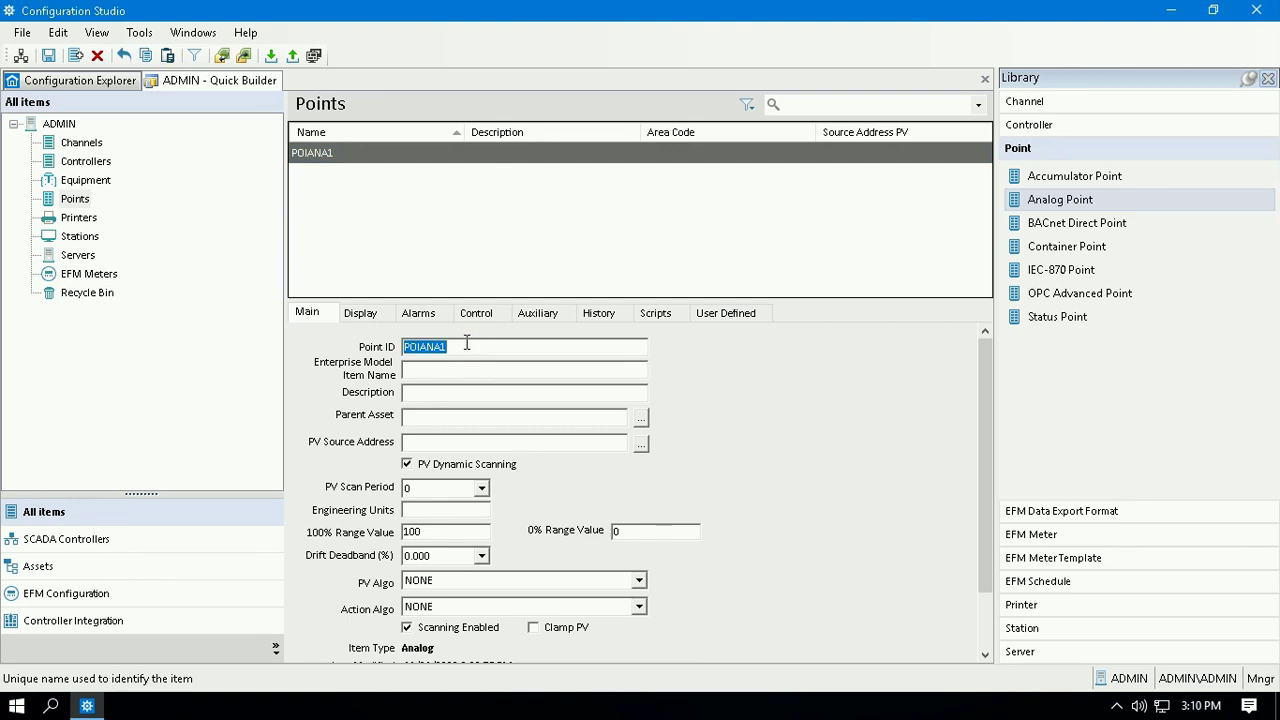
text(p)
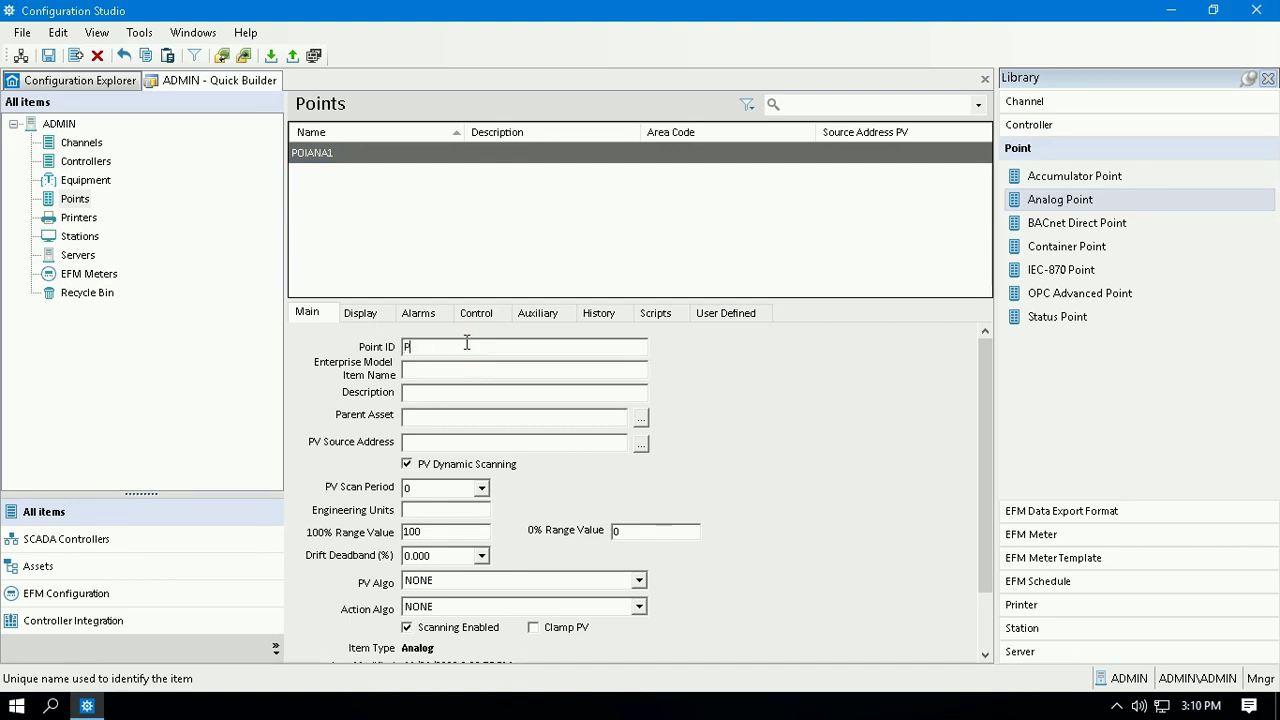
text(ROCESS_VALUE)
double_click(486, 341)
key(ctrl+c)
click(410, 364)
key(ctrl+v)
Describe the point as "Controller Process Value" and set its parent asset to Honeywell_pid
click(420, 392)
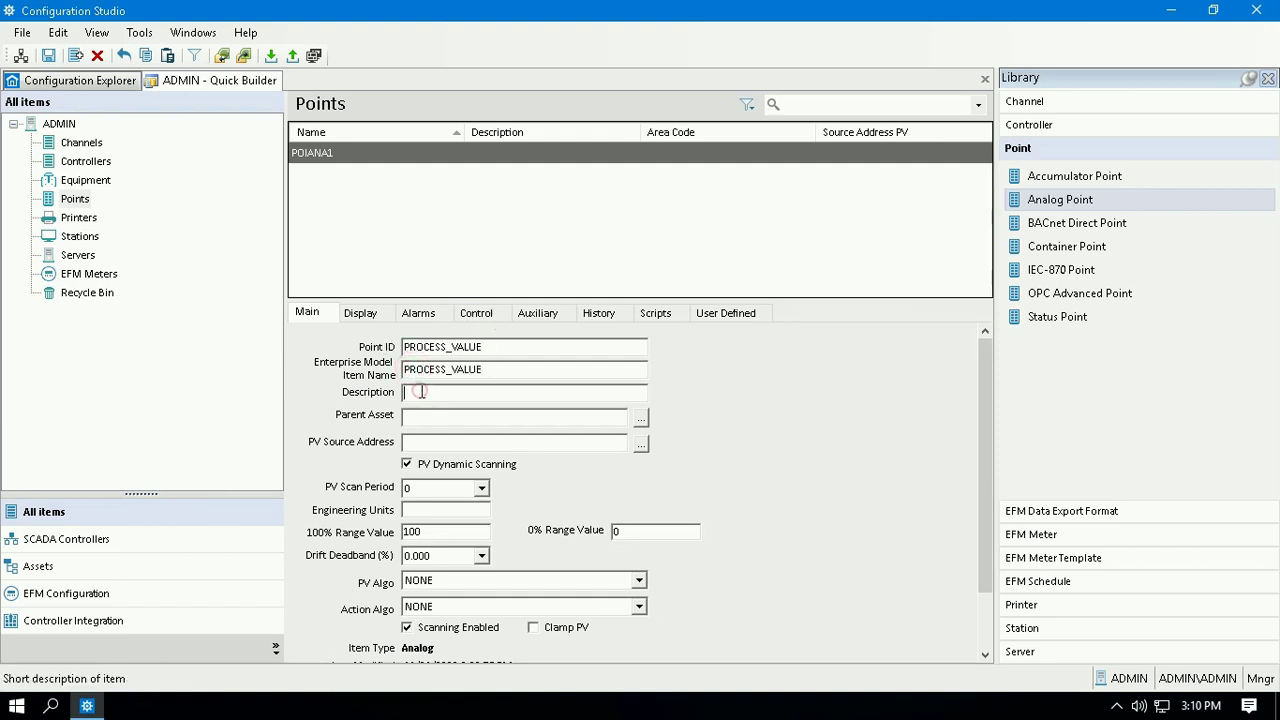
text(coNTROL)
key(ctrl+a)
key(BackSpace)
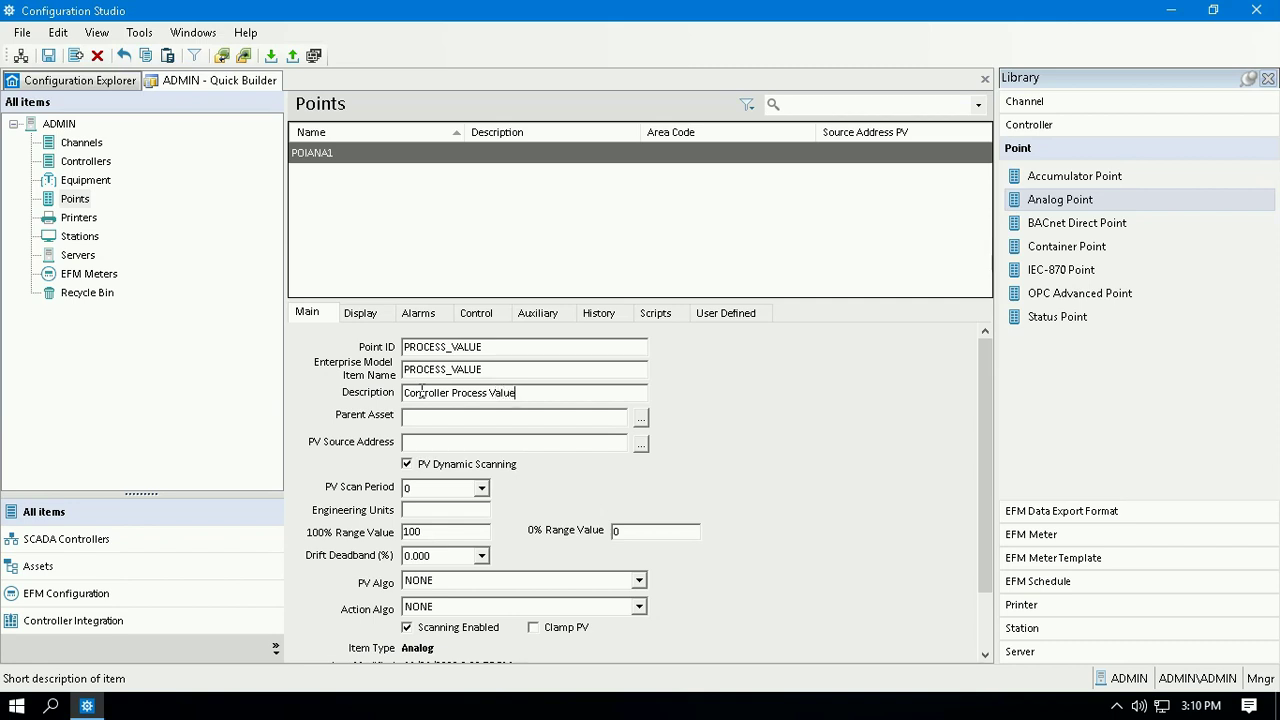
click(641, 417)
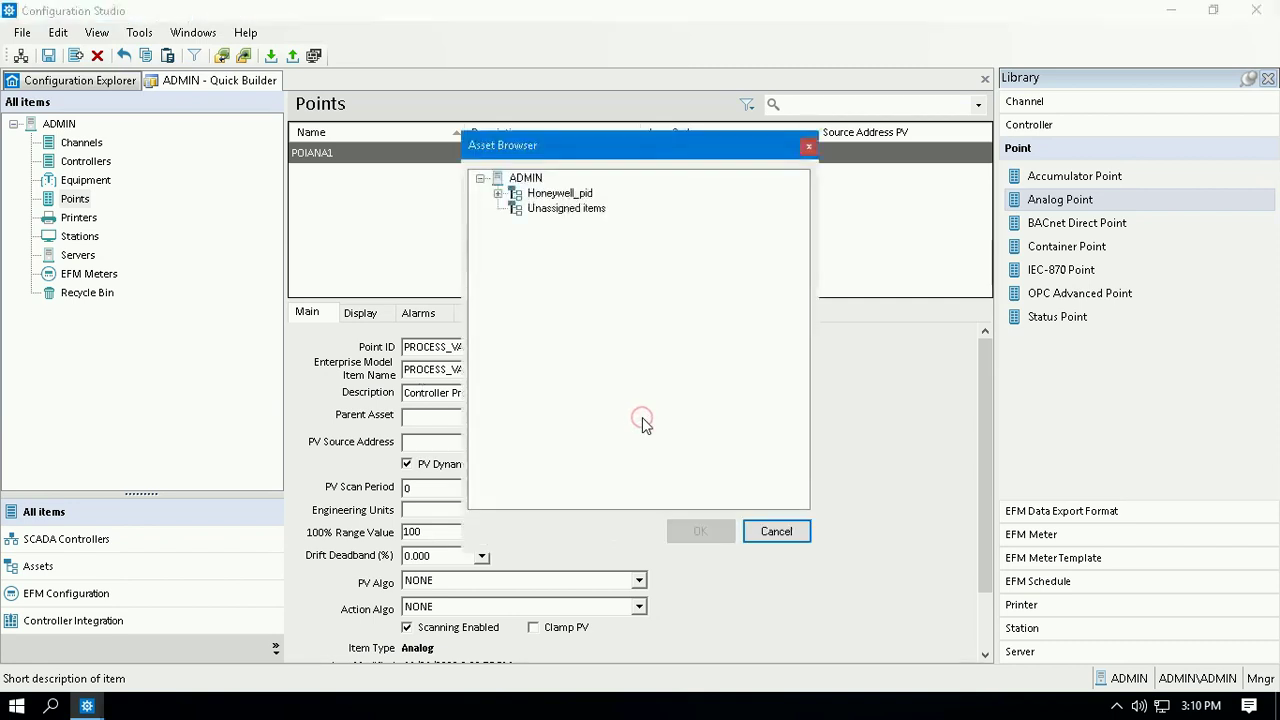
click(556, 193)
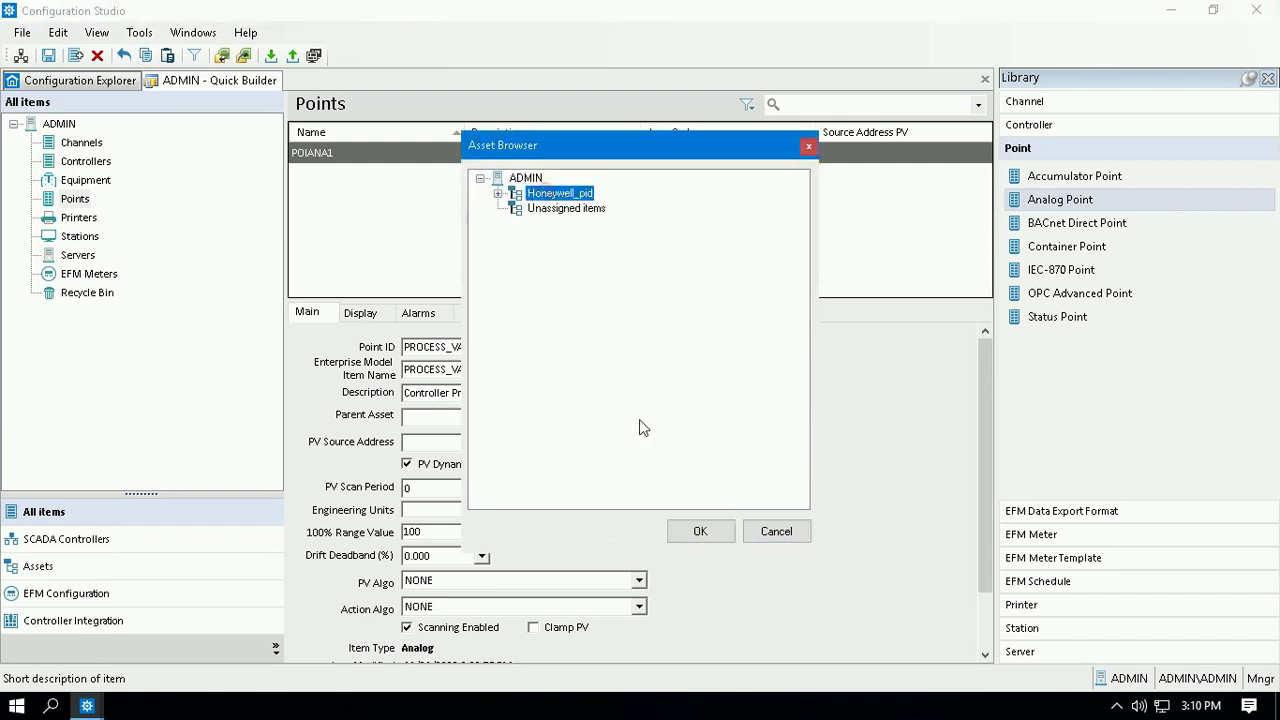
click(699, 534)
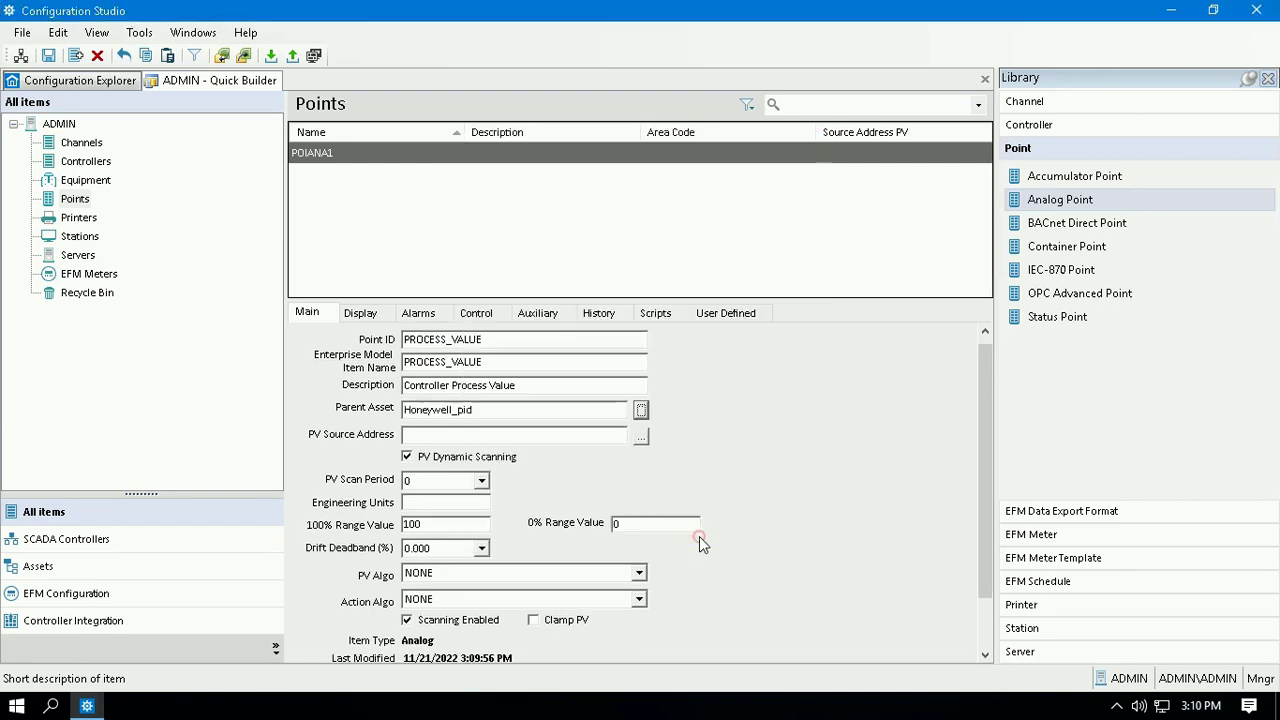
Build the PV source address as a Controller address using CONTROLLER with location 00139 C16
click(643, 437)
click(611, 232)
click(610, 232)
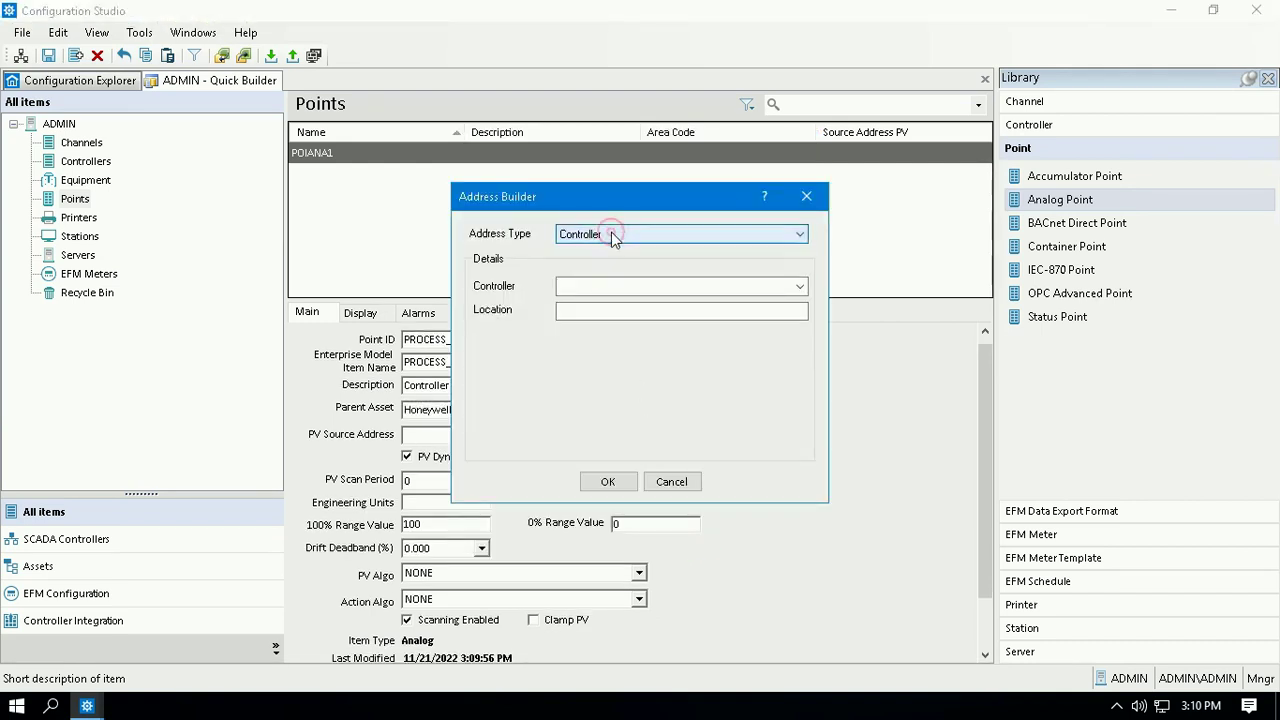
click(800, 286)
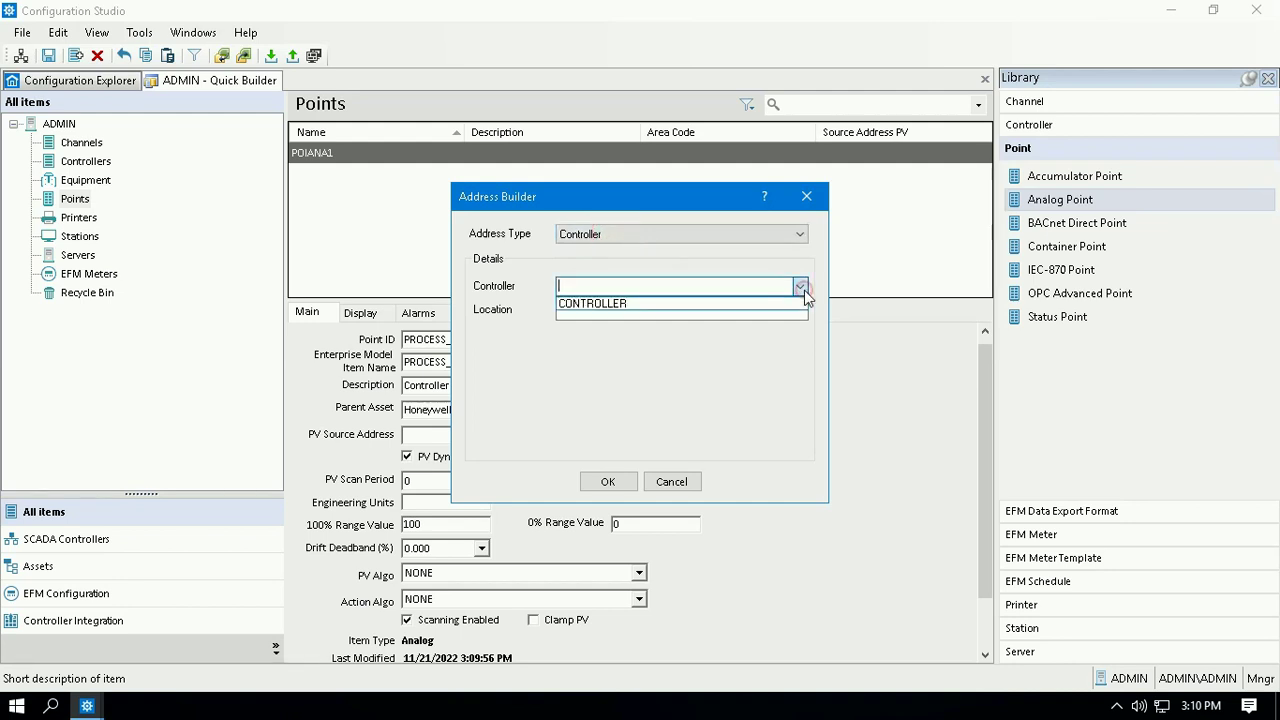
click(685, 305)
click(621, 310)
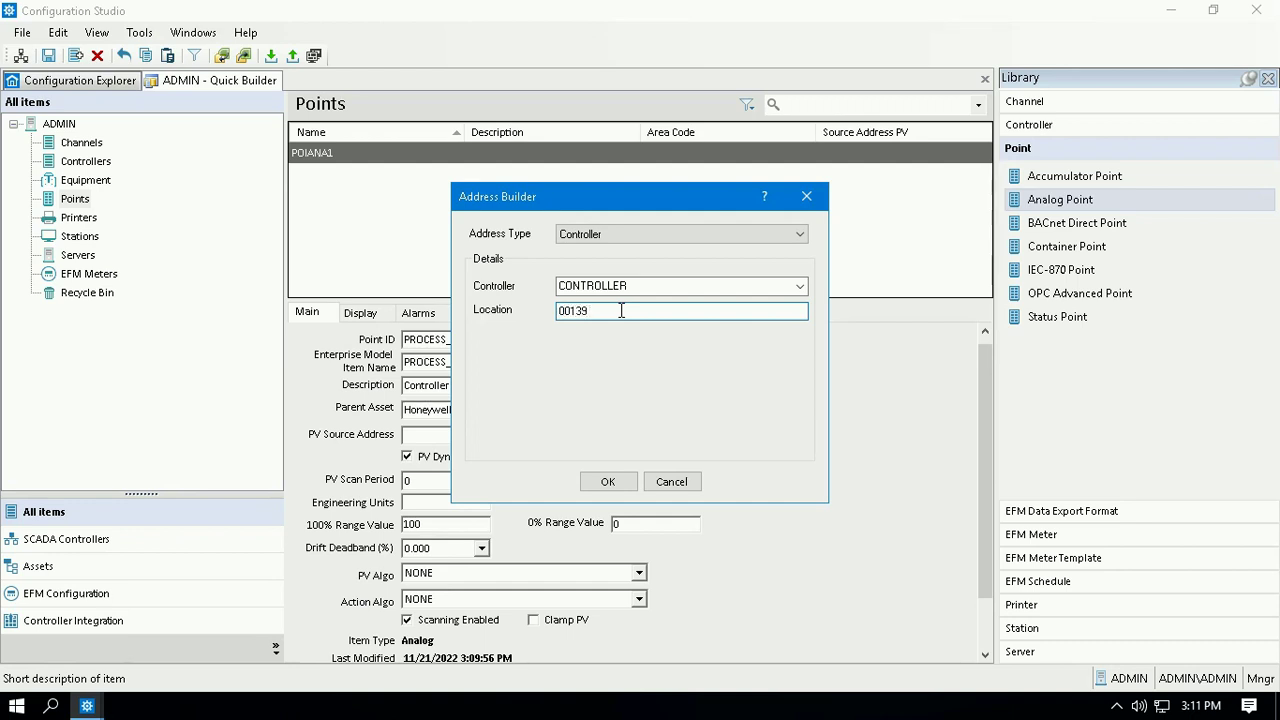
text(00139 C16)
click(608, 481)
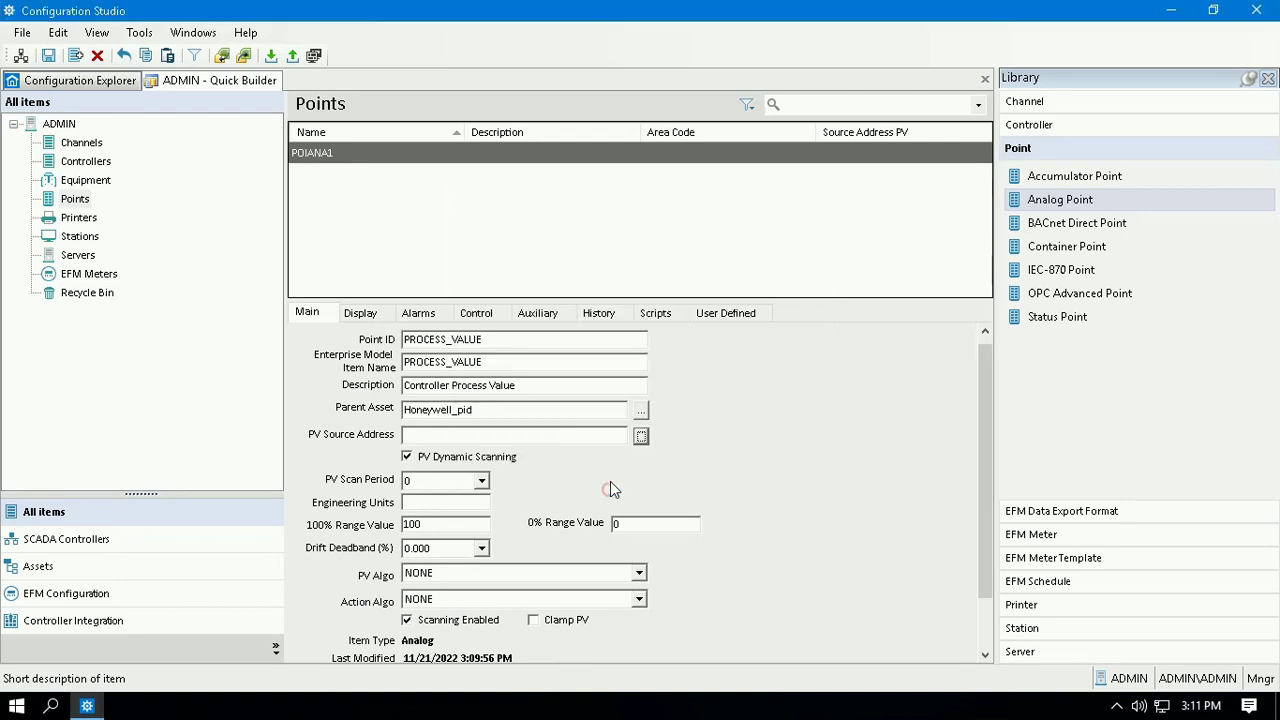
Set the PV scan period to 2, the engineering units to C and the 100% range value to 1000
click(482, 481)
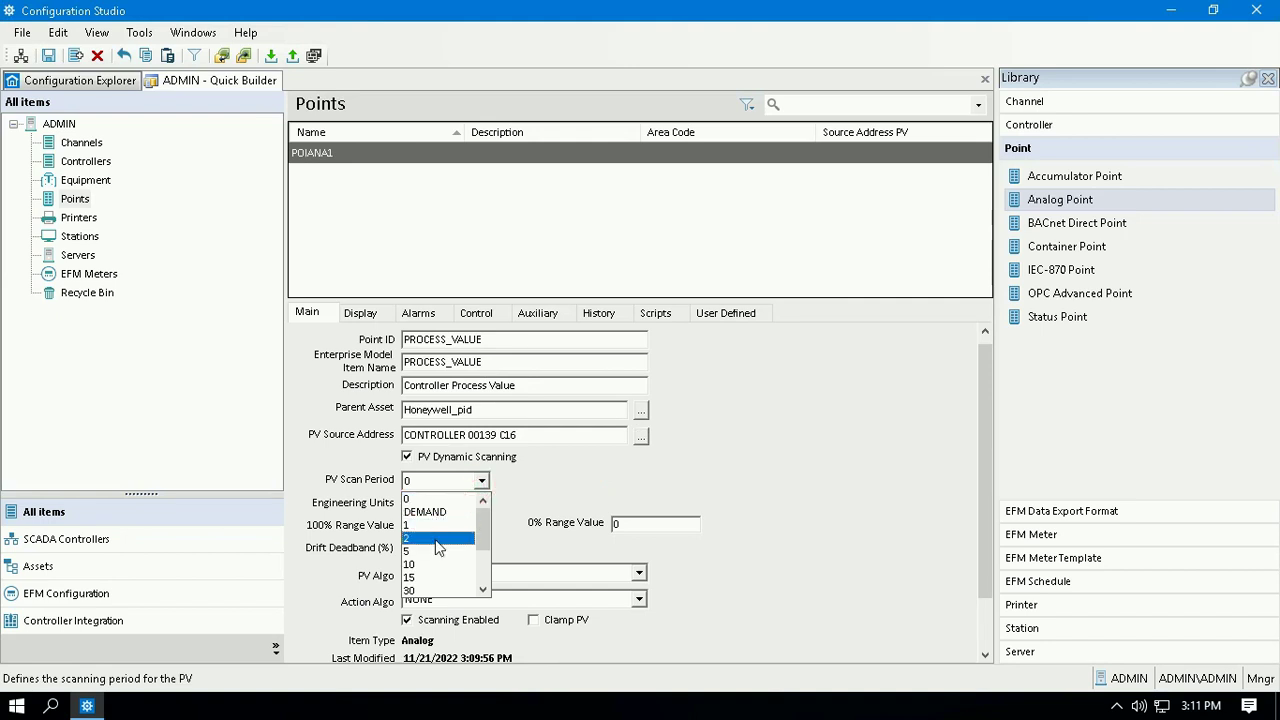
click(436, 540)
click(440, 506)
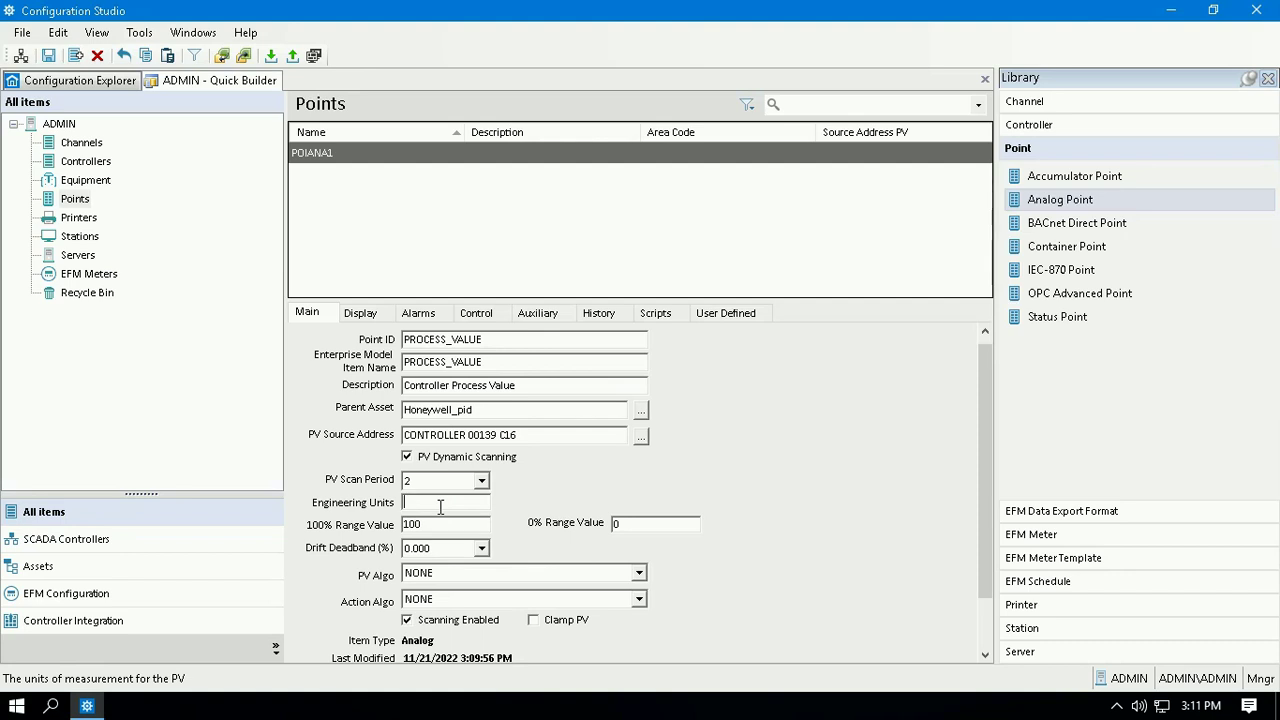
click(447, 528)
text(0)
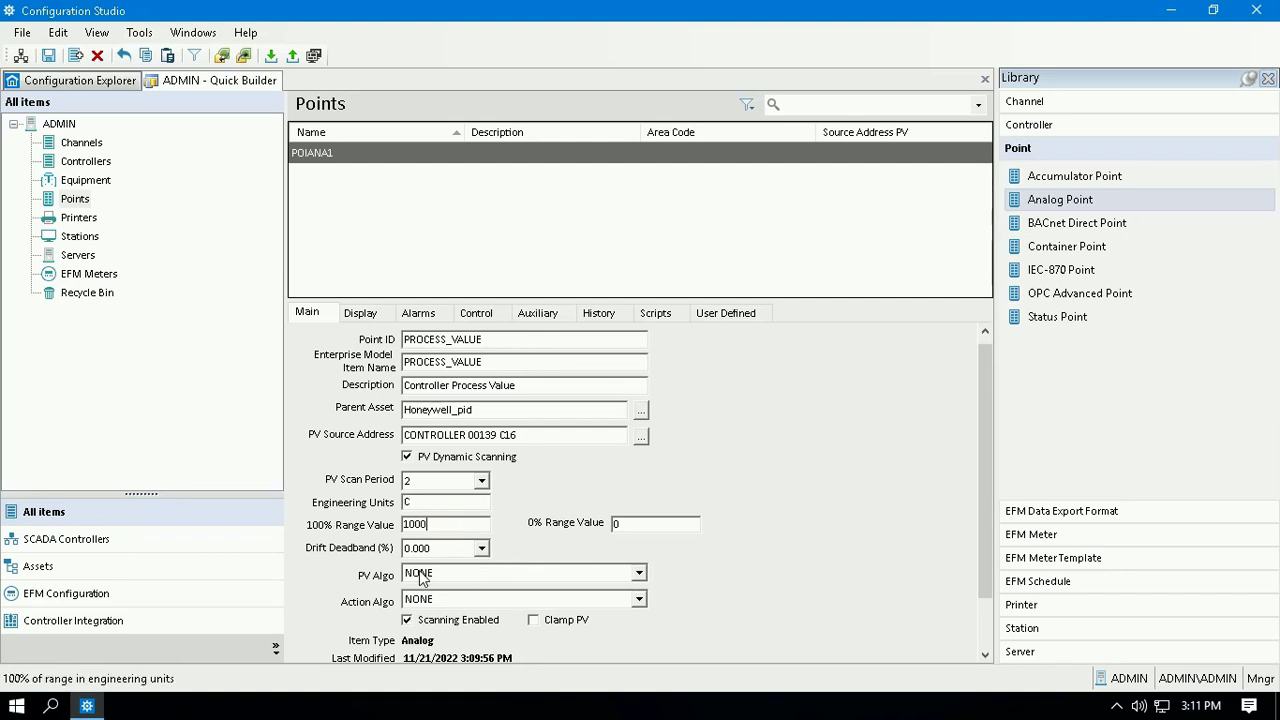
drag(984, 498, 993, 570)
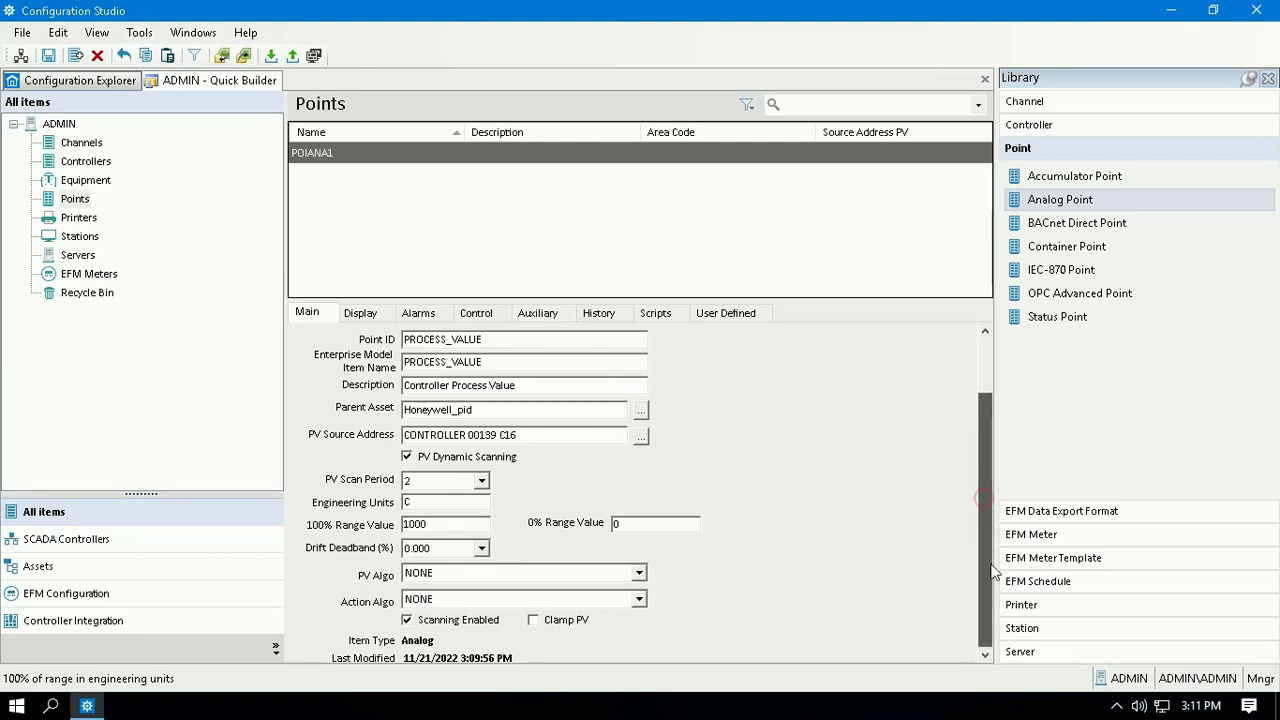
Look through the point's display, alarm, control and auxiliary settings, and enable Fast, Standard and Extended history for PV
click(360, 313)
click(422, 313)
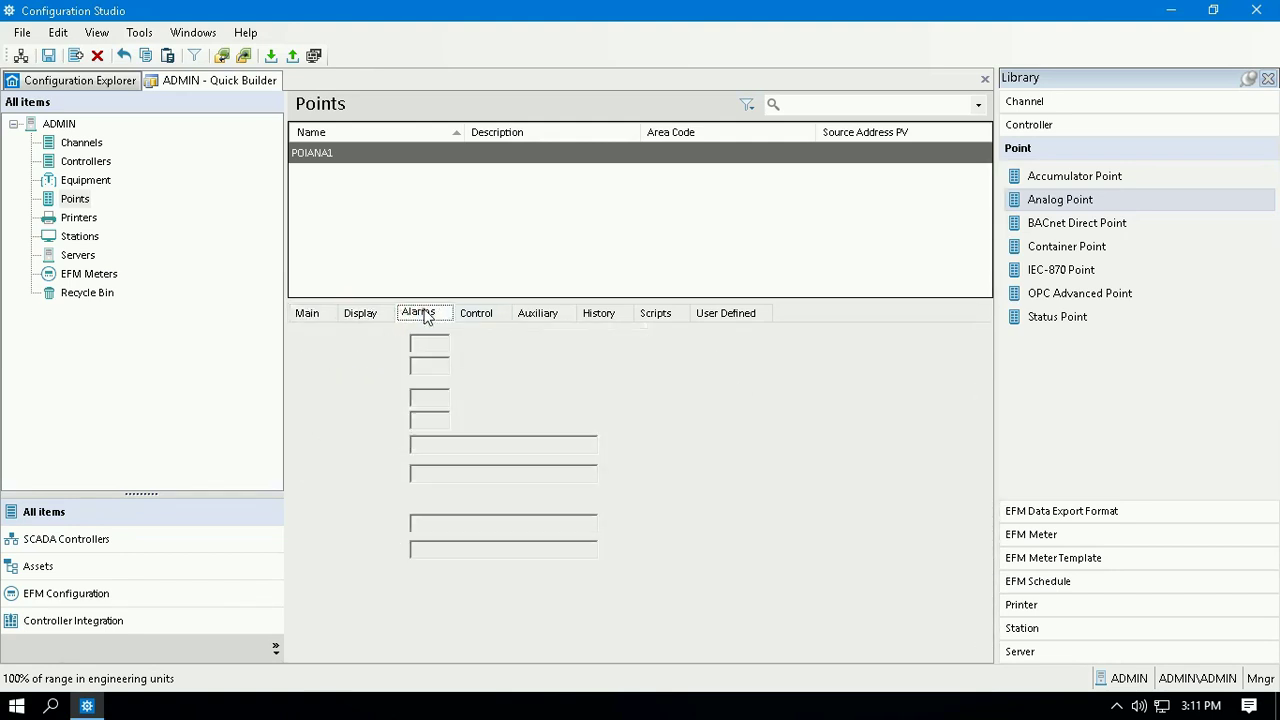
click(477, 313)
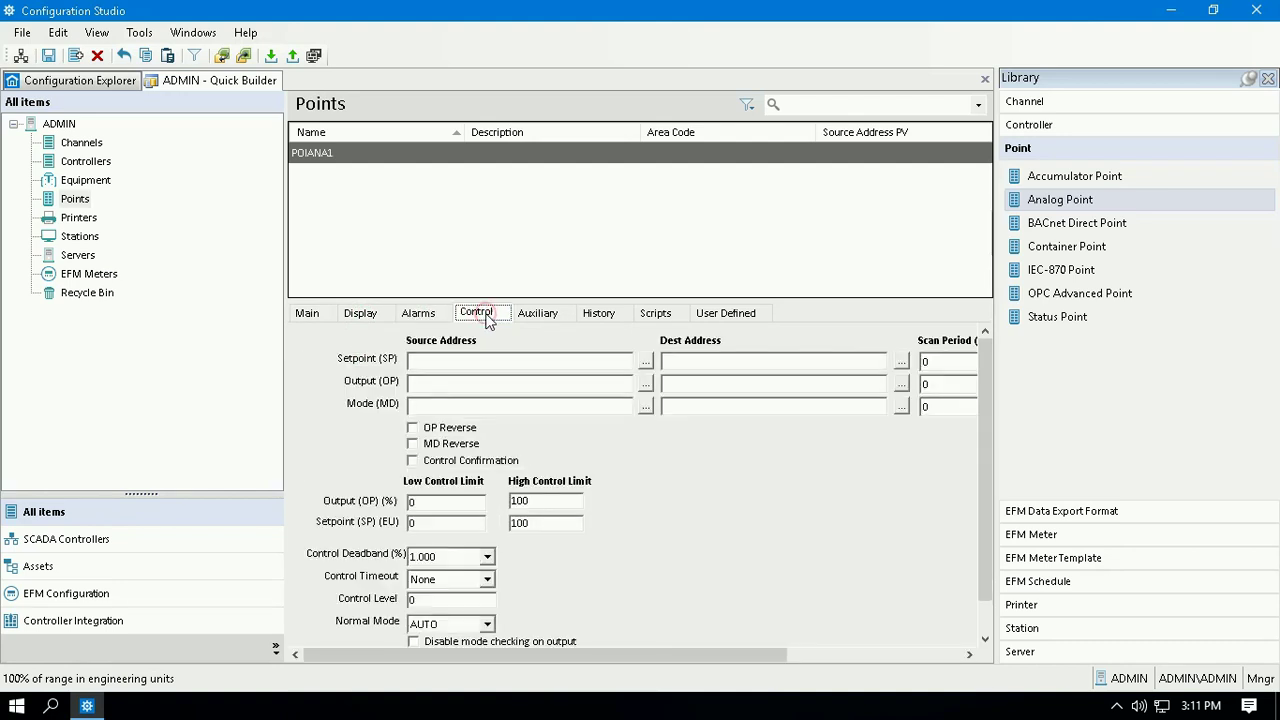
click(537, 313)
click(598, 313)
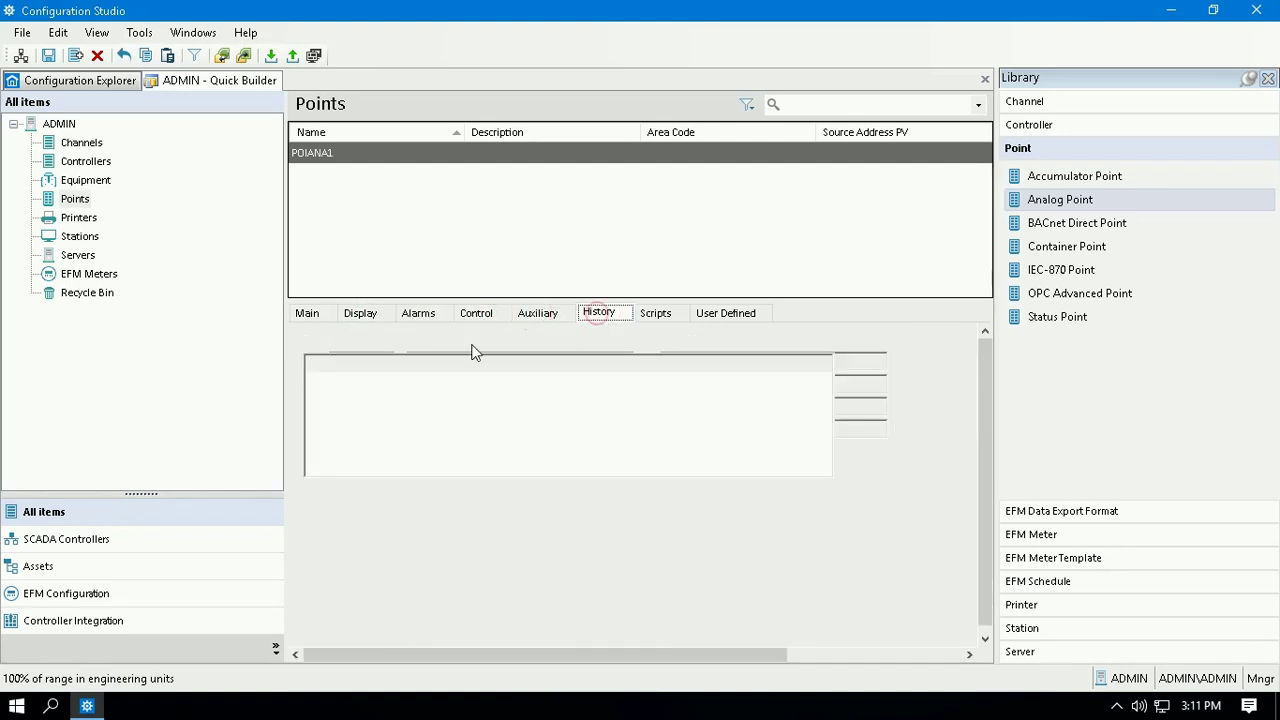
click(474, 401)
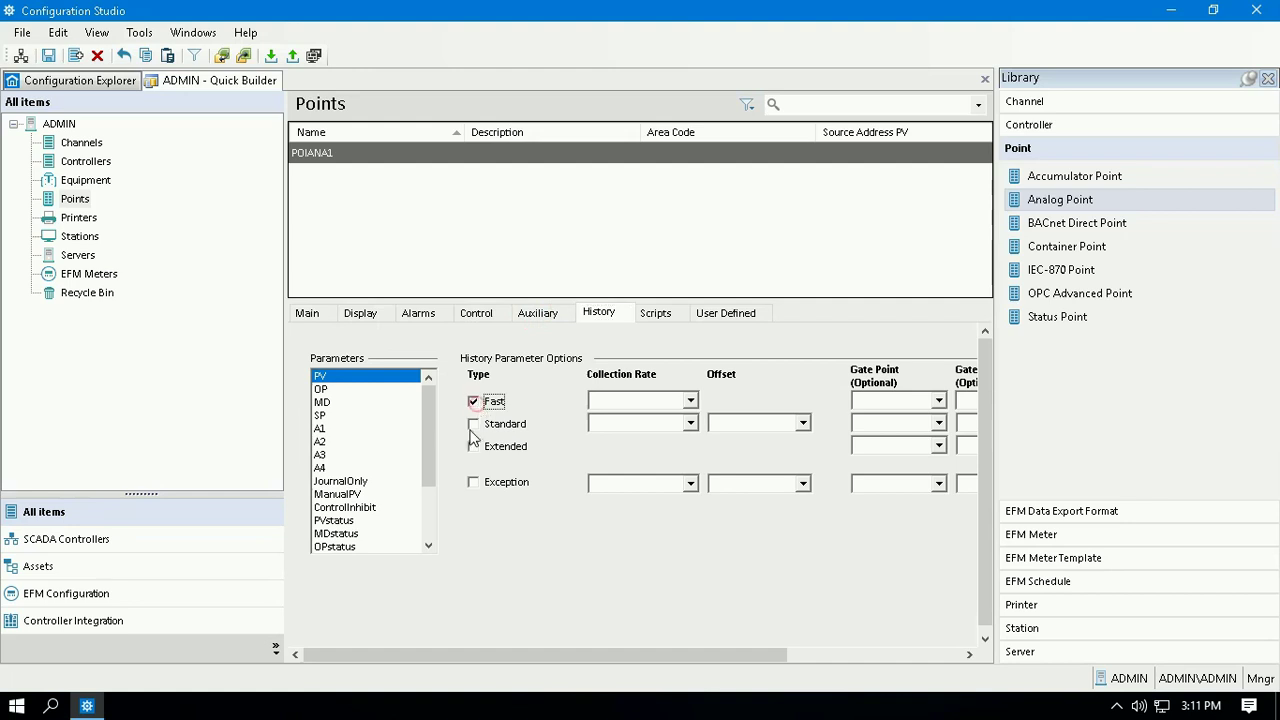
click(474, 424)
click(474, 446)
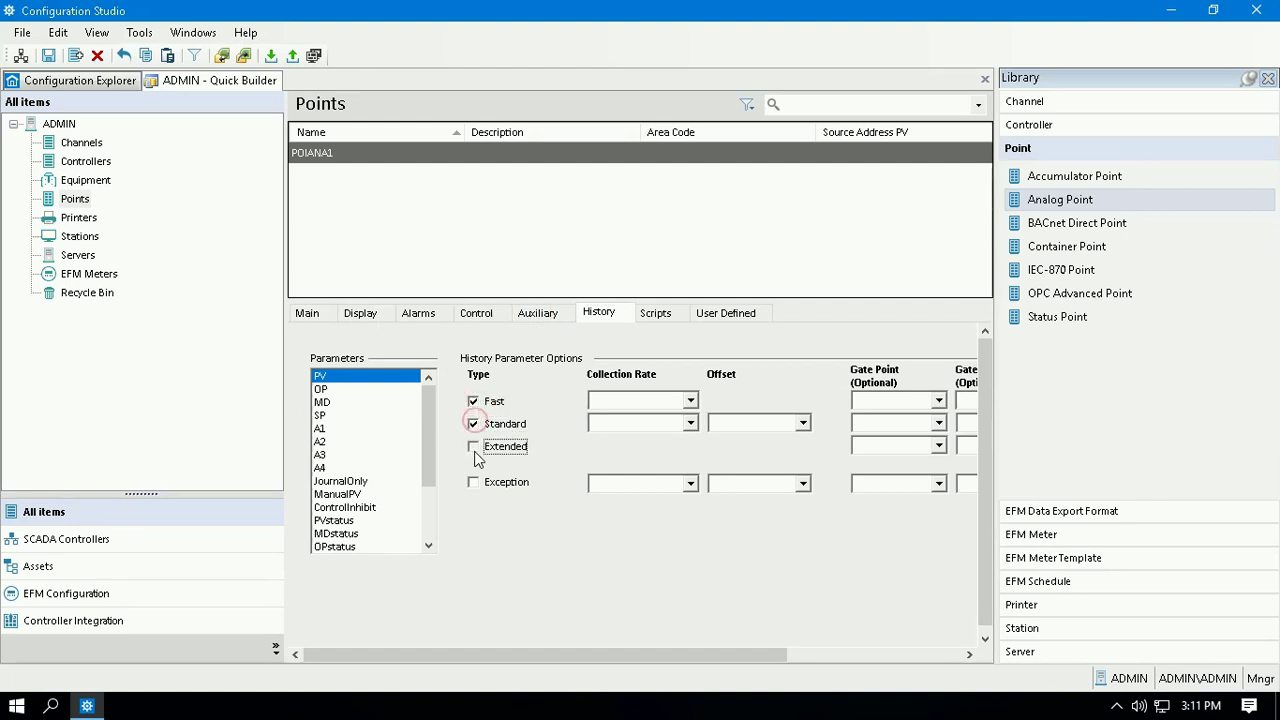
Set the PV history collection rates to 5 seconds for Fast and 1 minutes for Standard
click(690, 400)
click(680, 412)
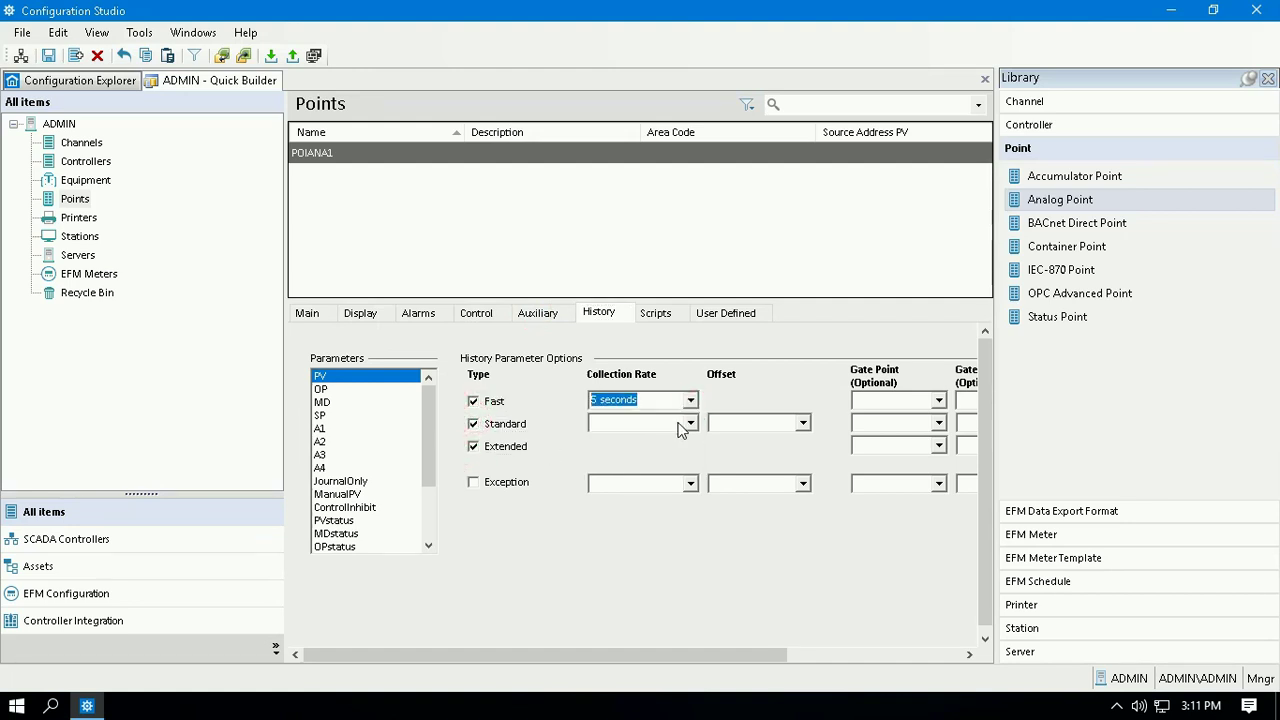
click(690, 423)
click(630, 437)
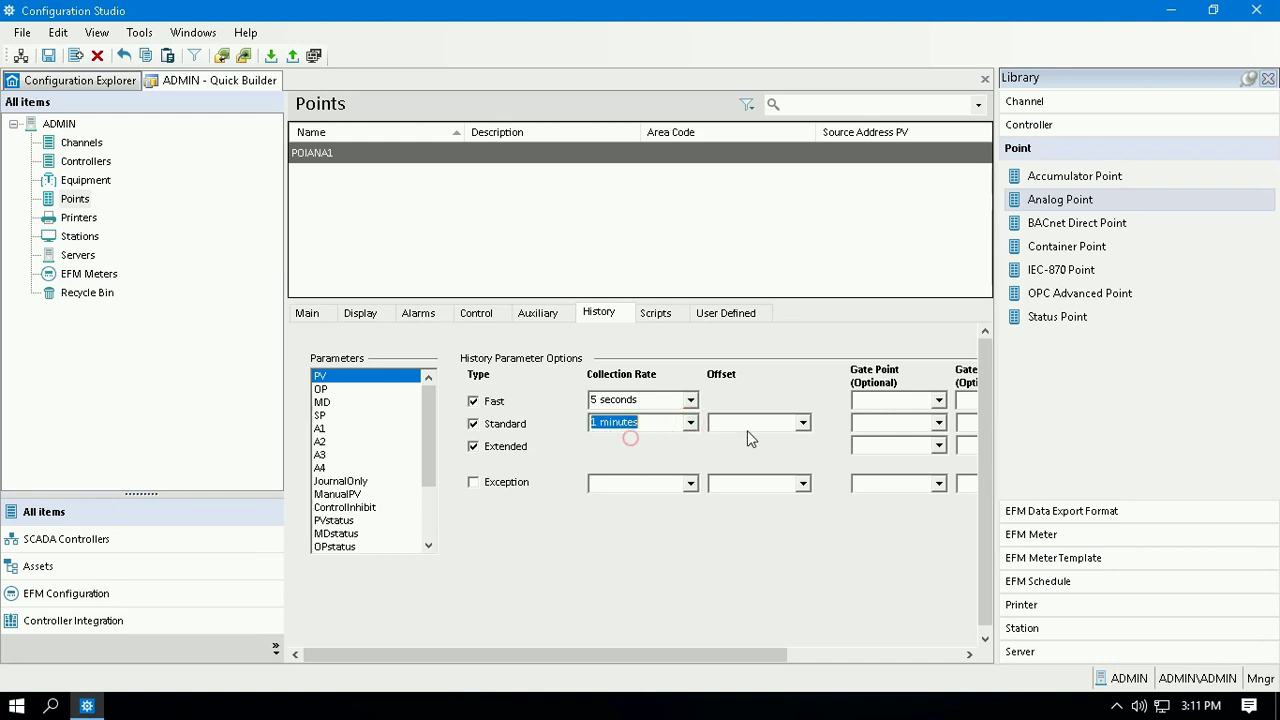
click(663, 447)
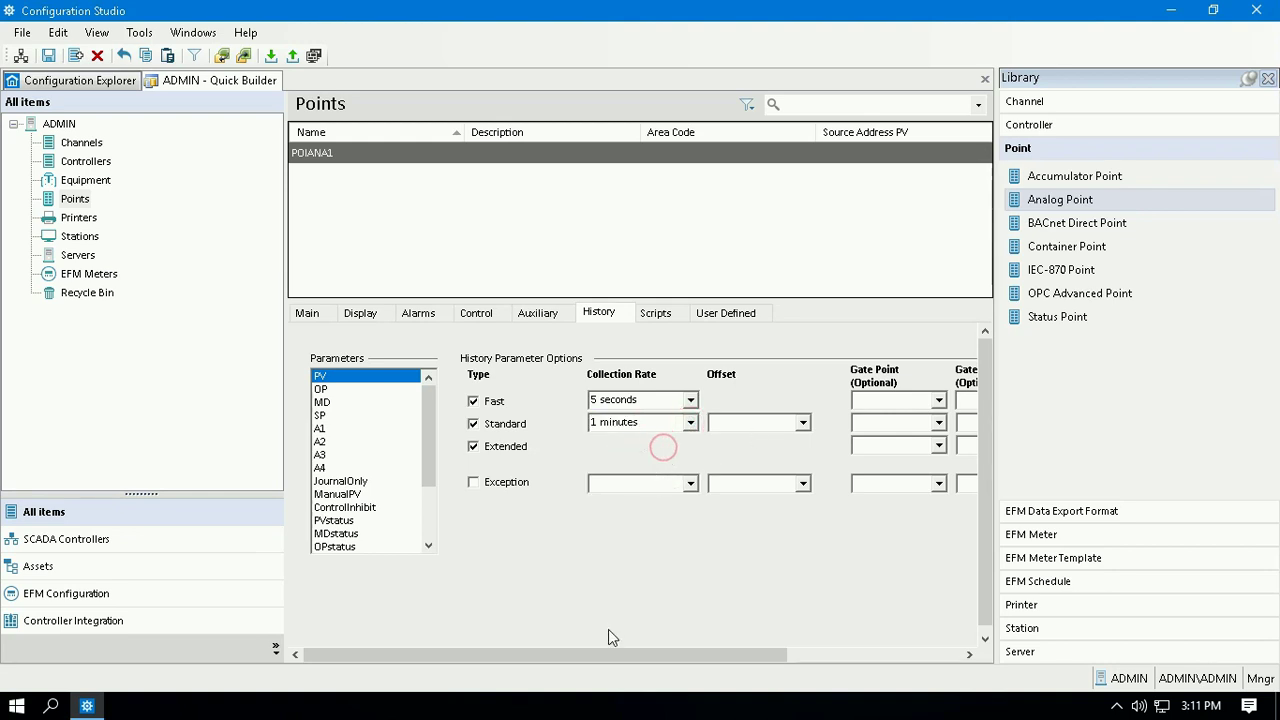
Assign POIANA1 as the gate point for Fast history and save the point
drag(610, 655, 759, 645)
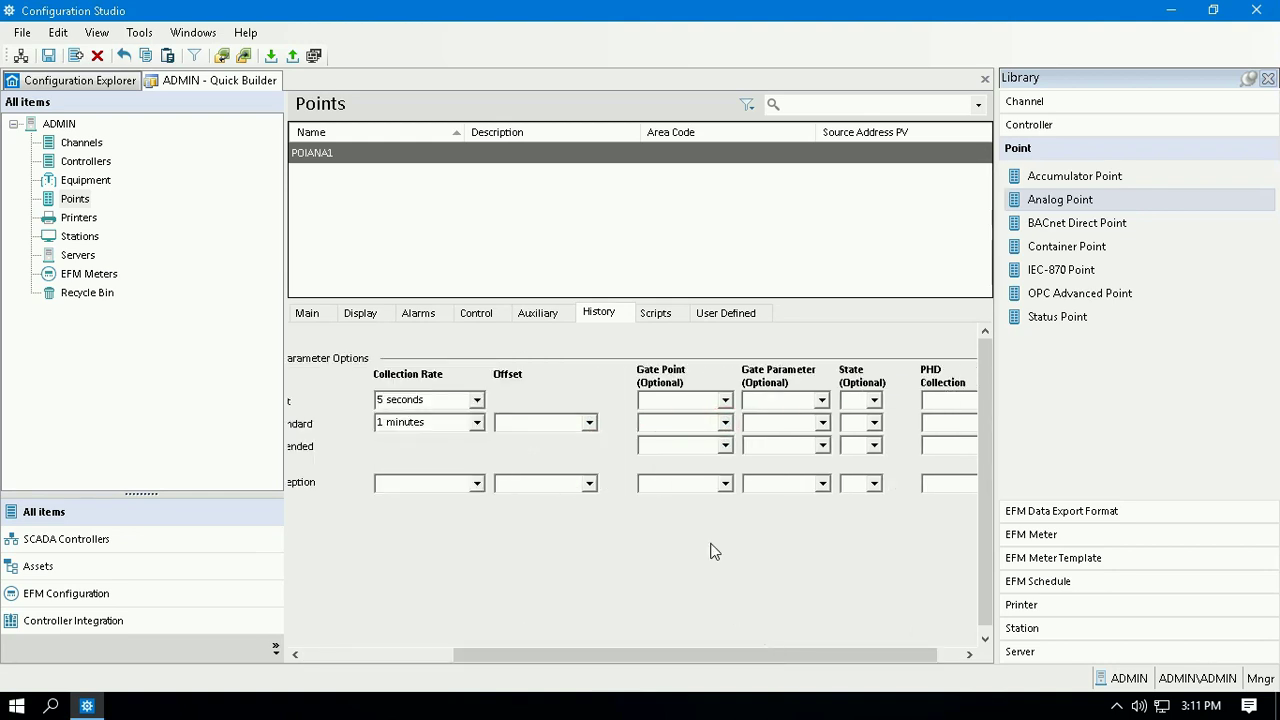
click(725, 401)
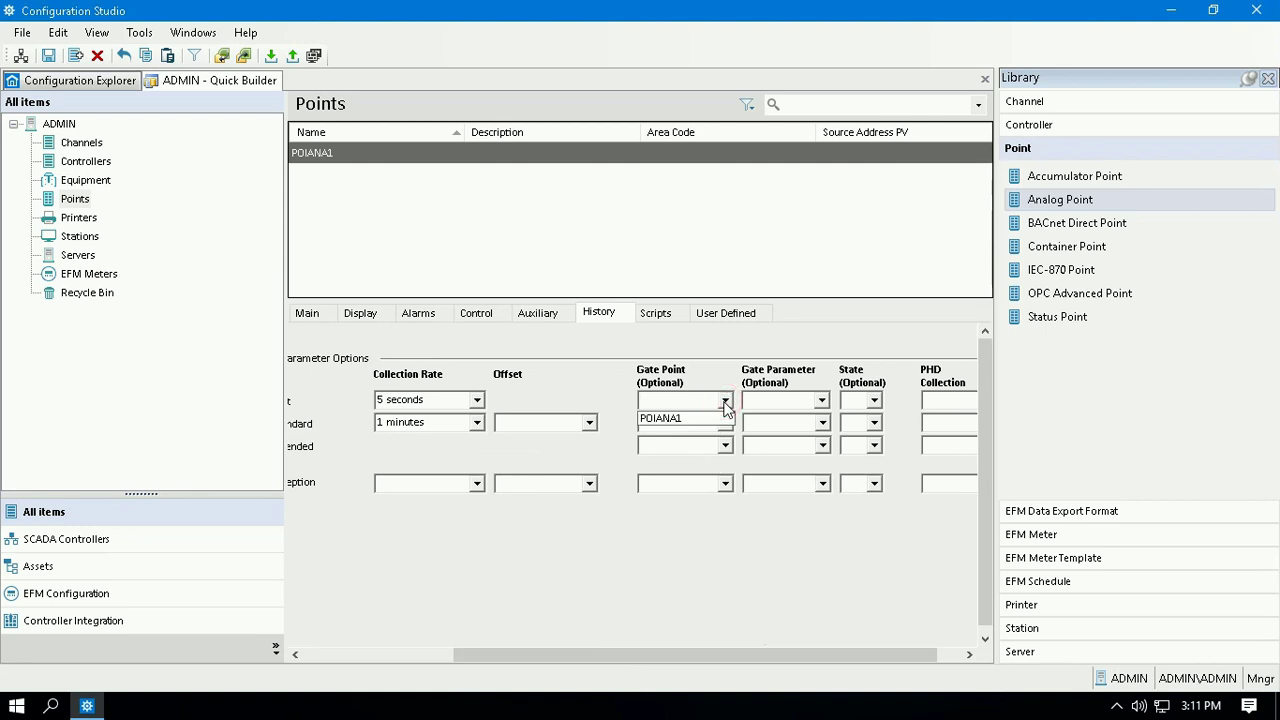
click(726, 421)
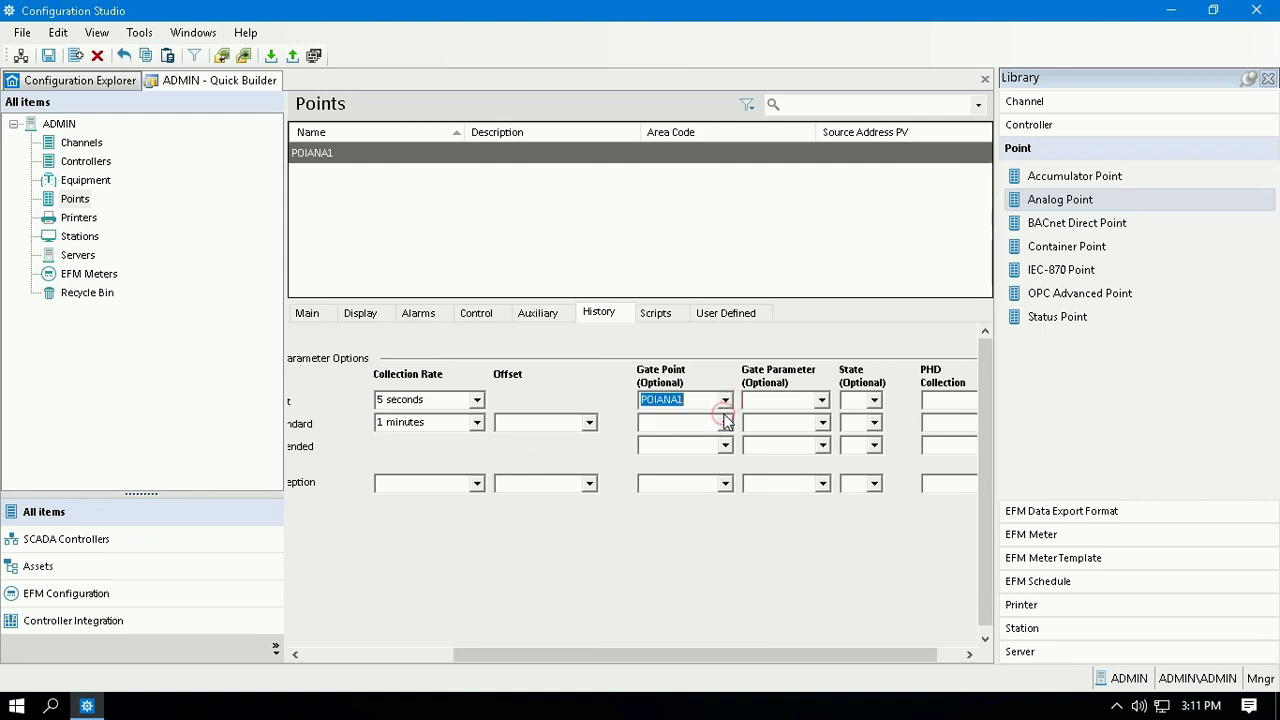
click(725, 423)
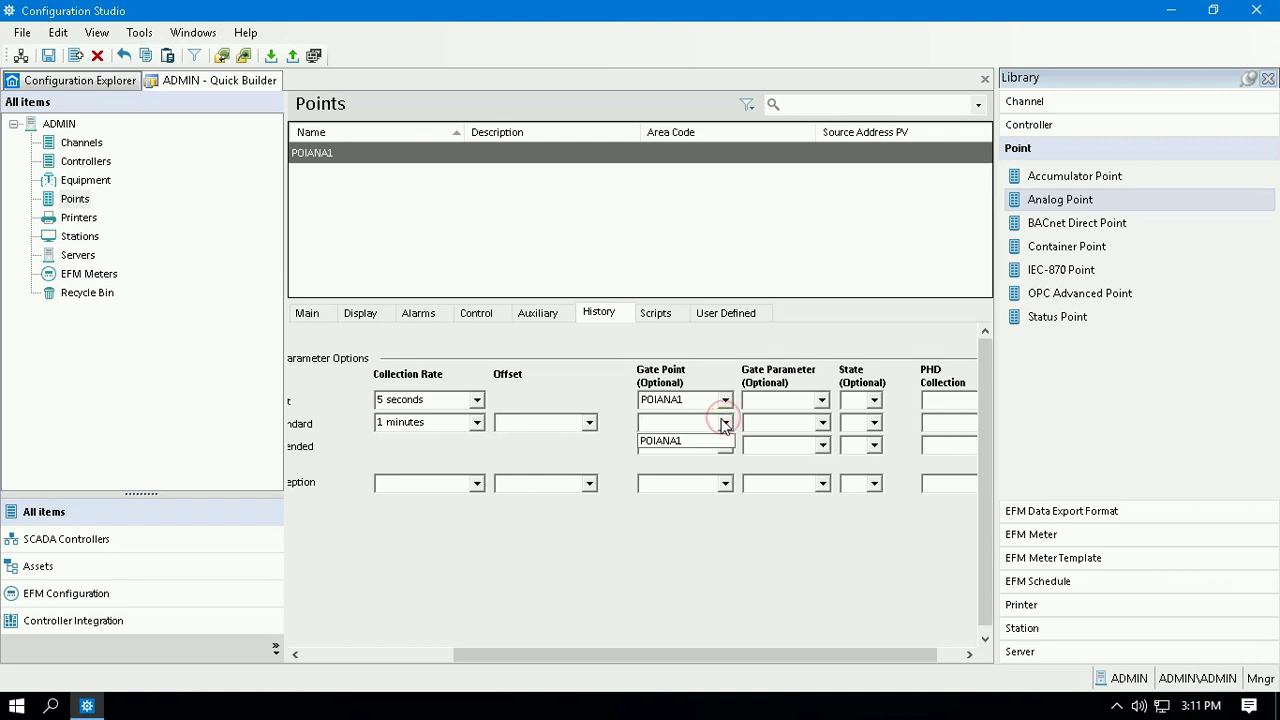
click(437, 229)
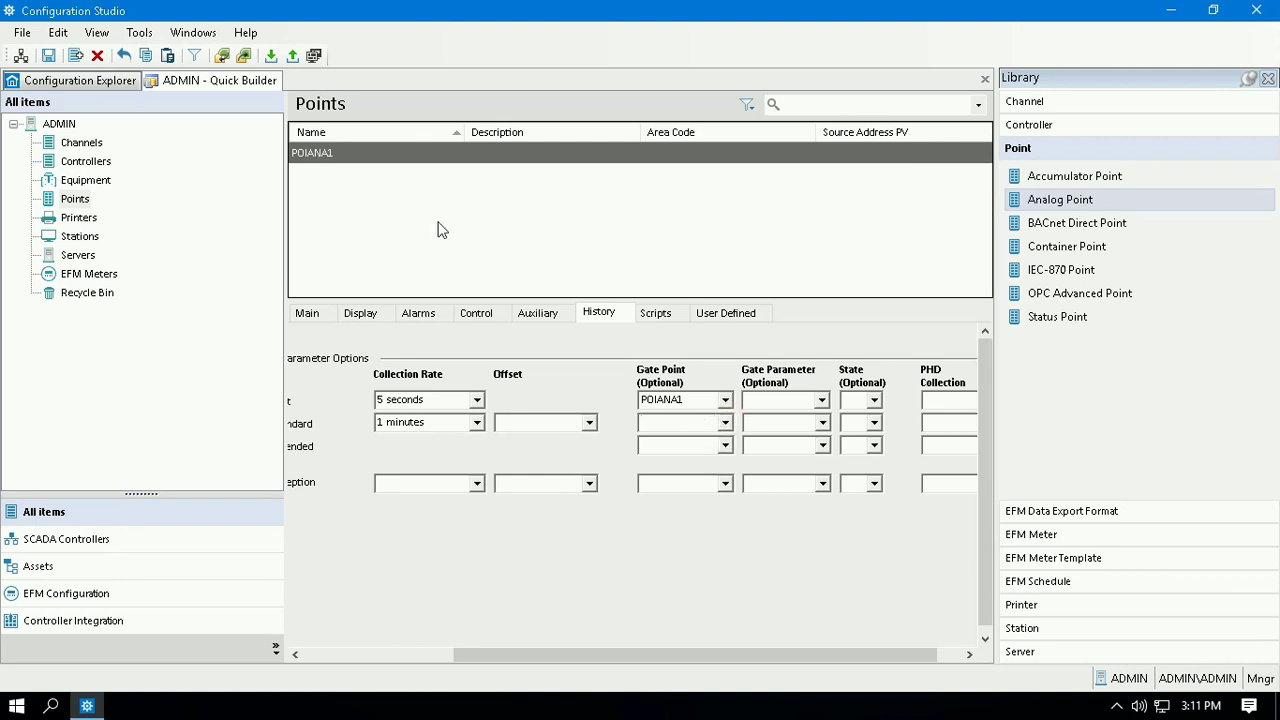
click(725, 400)
click(687, 418)
click(357, 200)
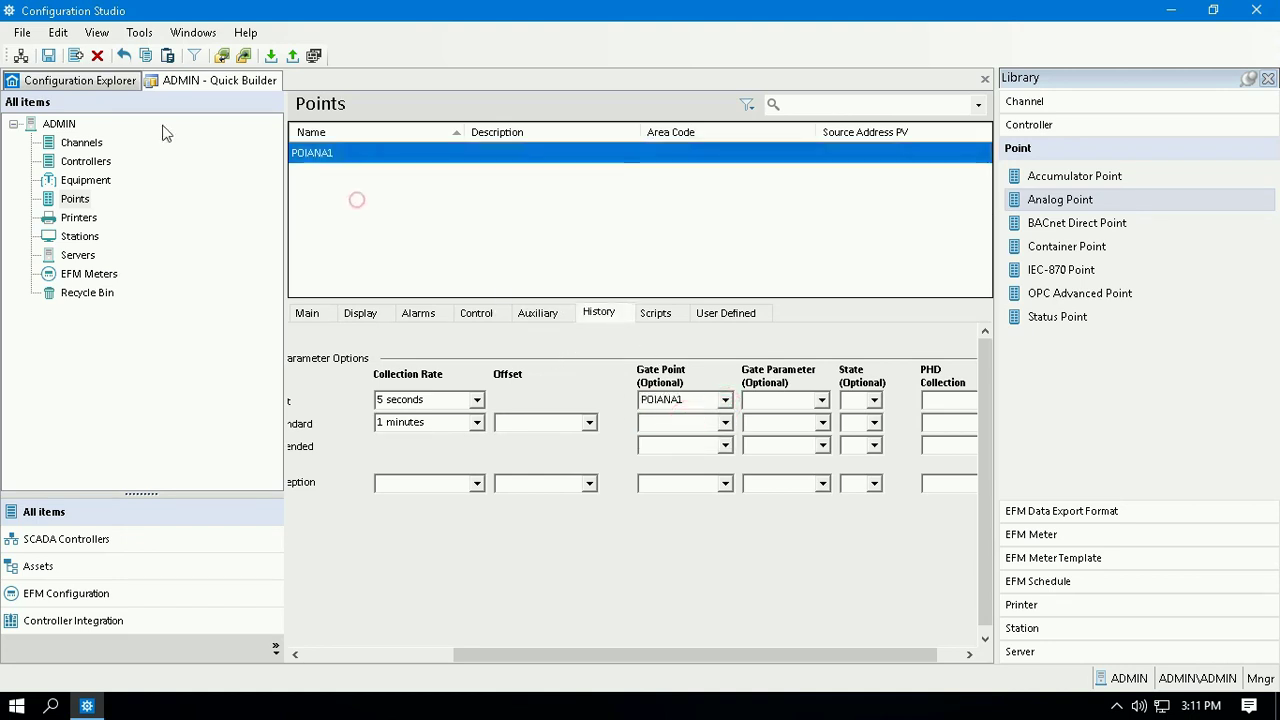
click(50, 58)
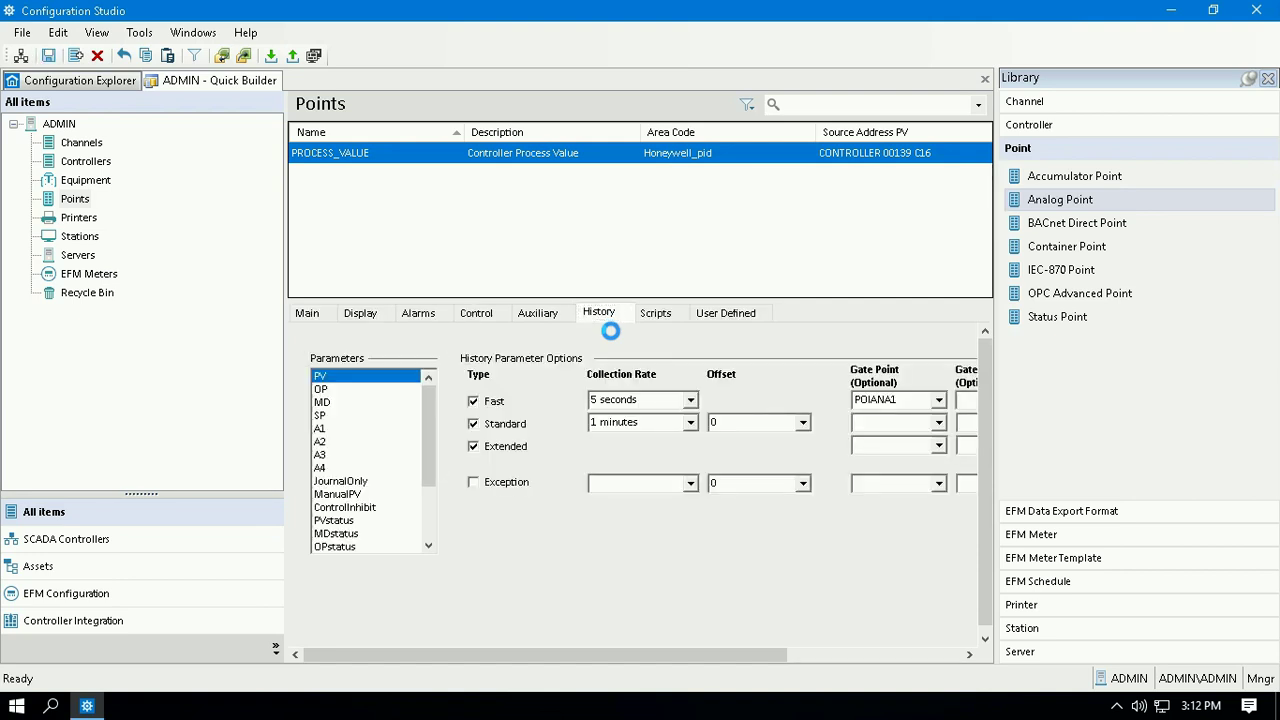
Set the gate point to PROCESS_VALUE for the Fast, Standard and Extended history of PV
click(939, 400)
click(666, 654)
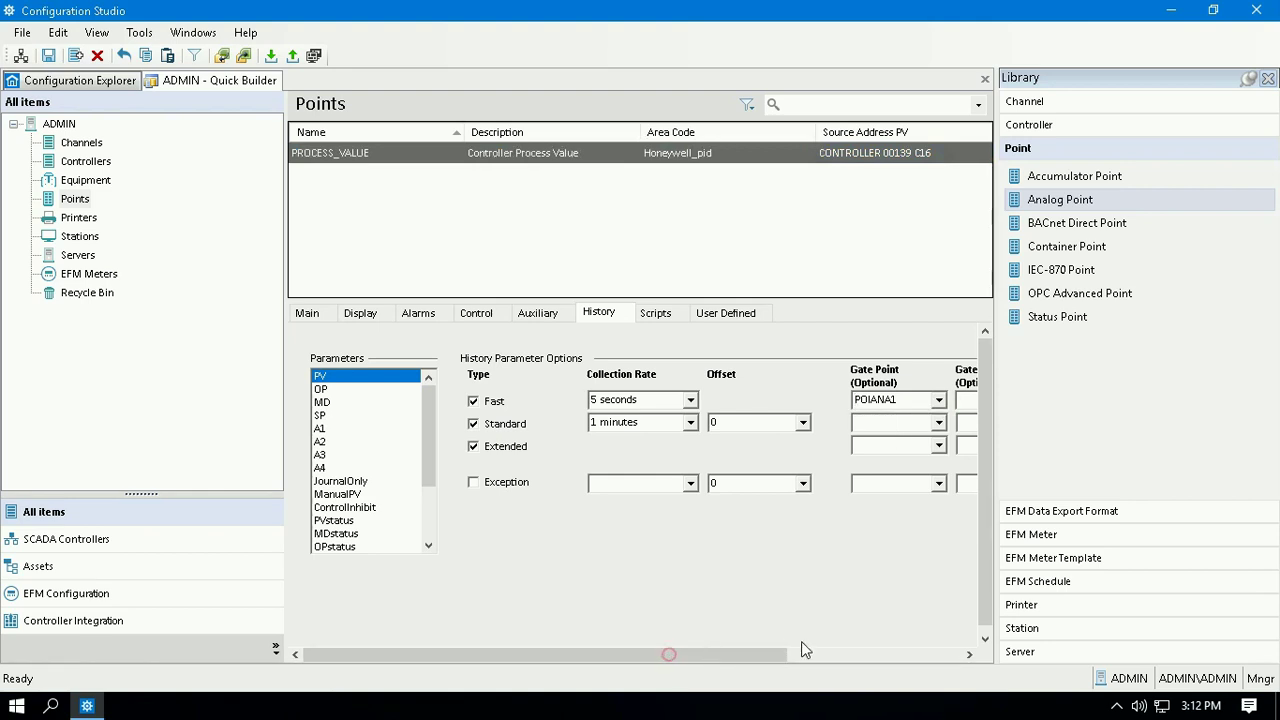
click(895, 655)
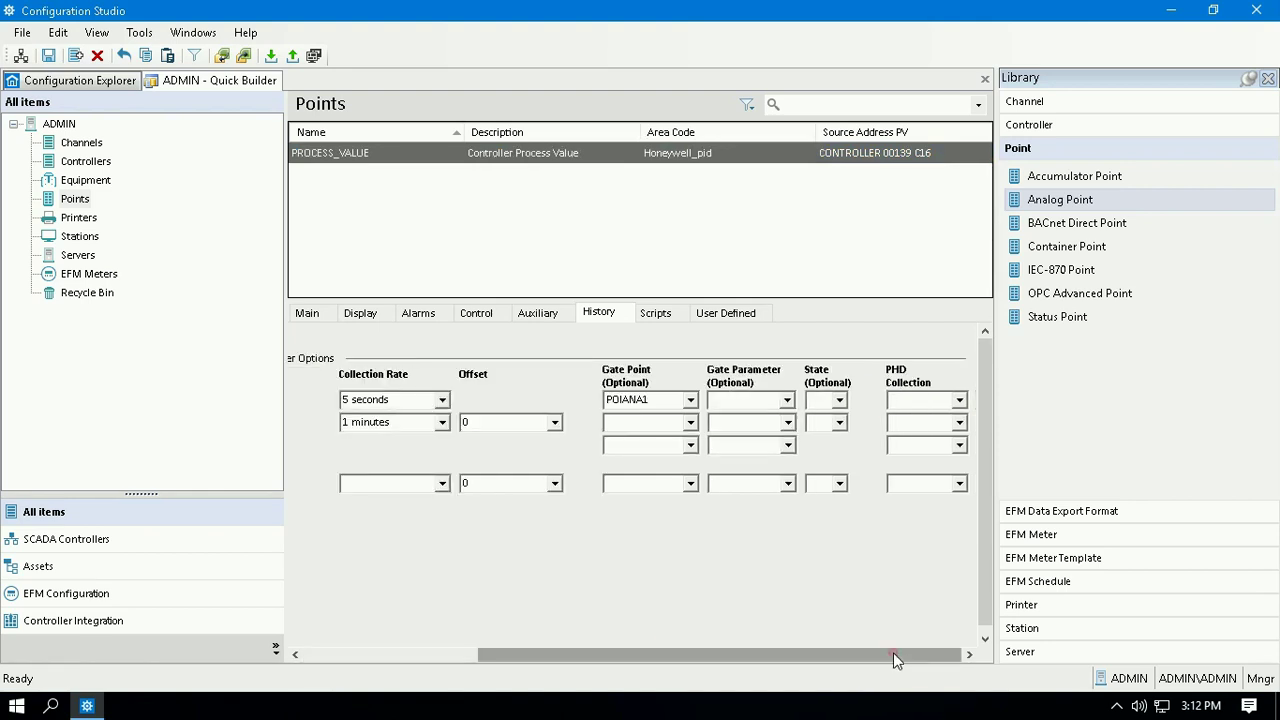
click(690, 400)
click(690, 418)
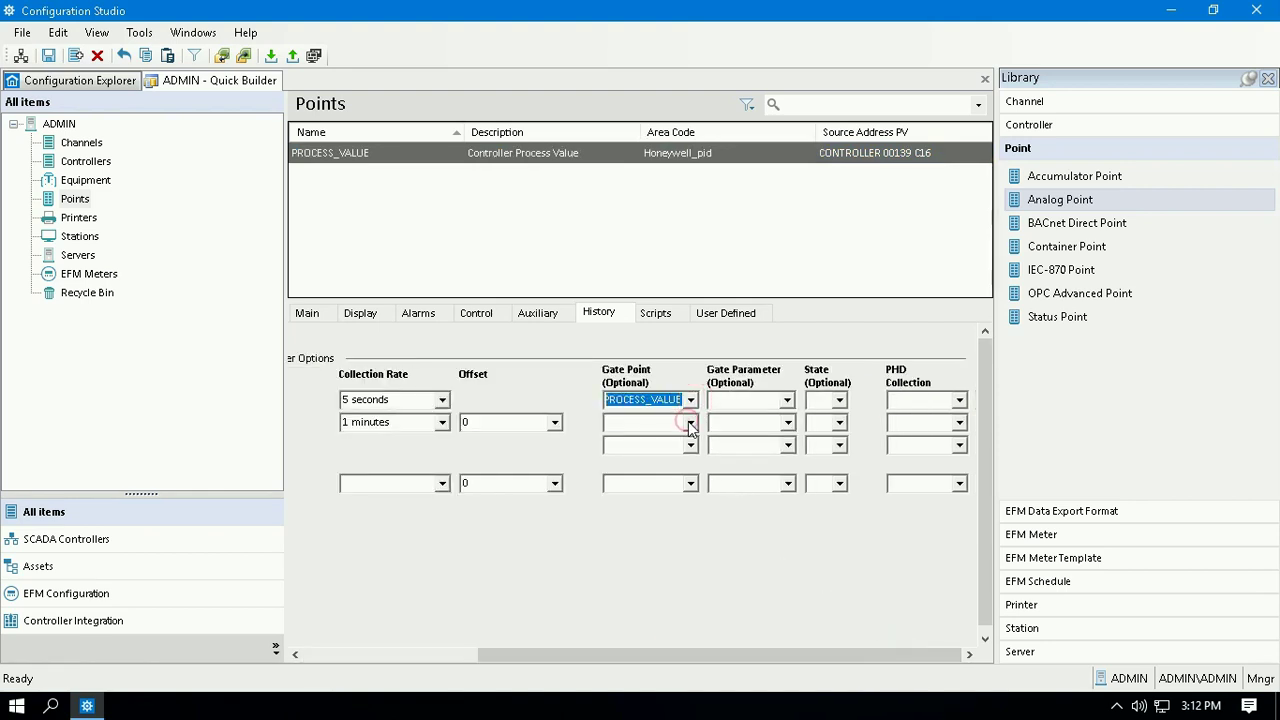
click(690, 422)
click(668, 442)
click(690, 445)
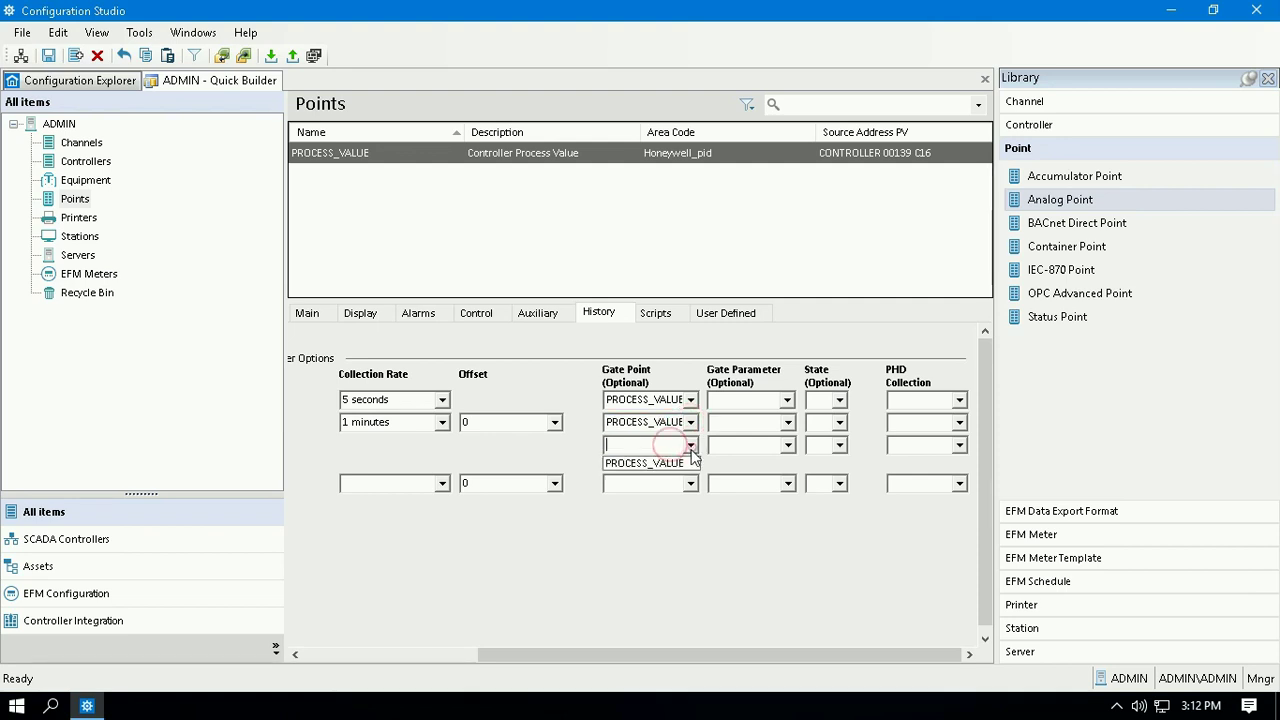
click(668, 465)
Set the gate parameter to PV for Fast, Standard and Extended history, leaving the gate state blank
click(787, 400)
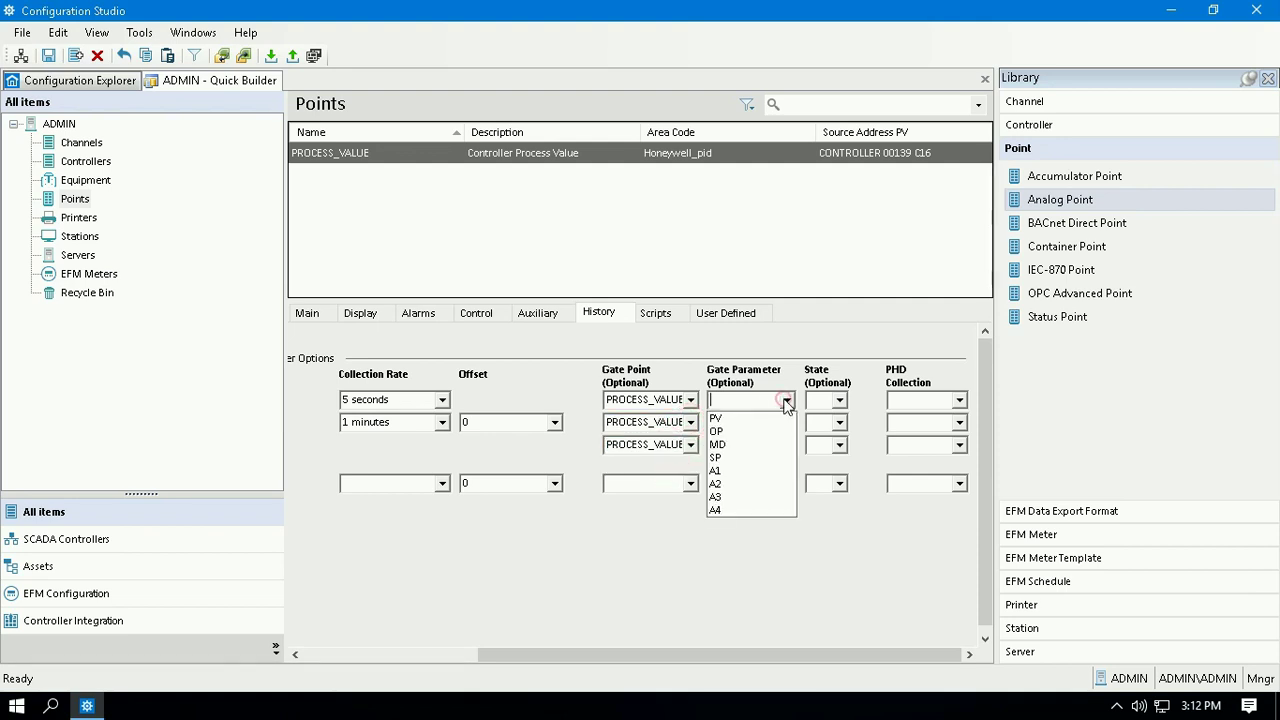
click(745, 414)
click(787, 422)
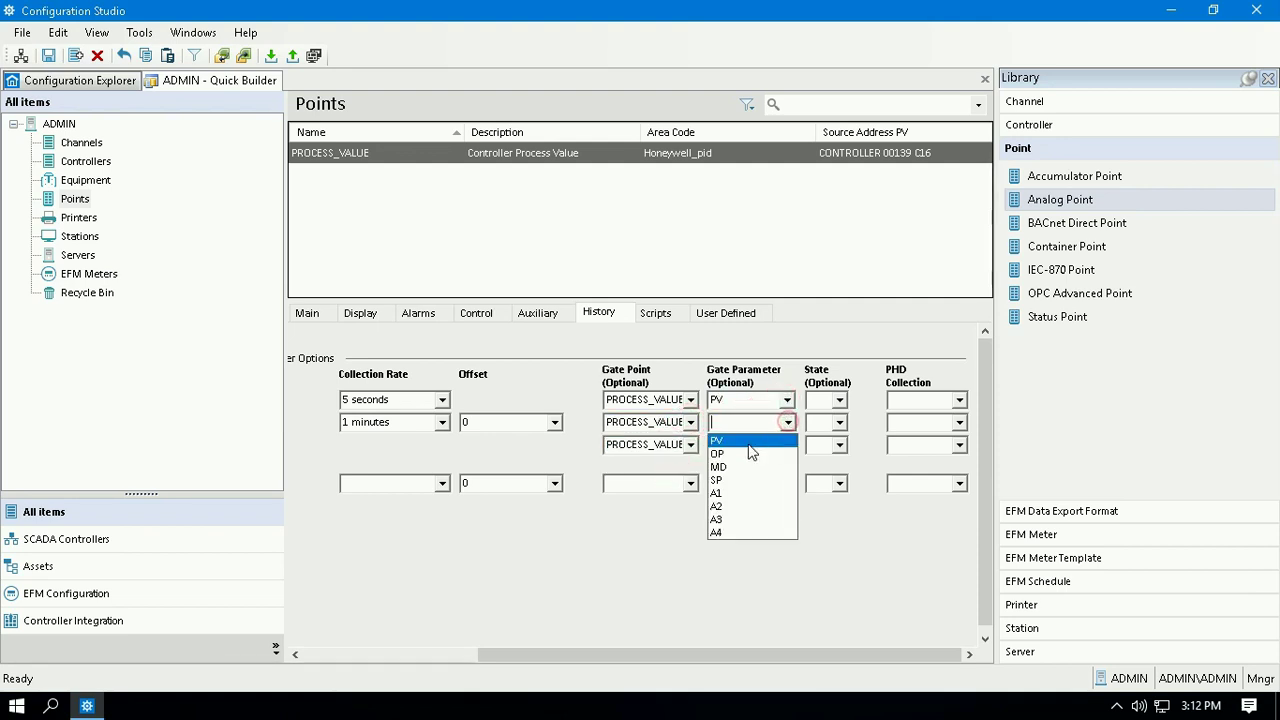
click(746, 440)
click(758, 446)
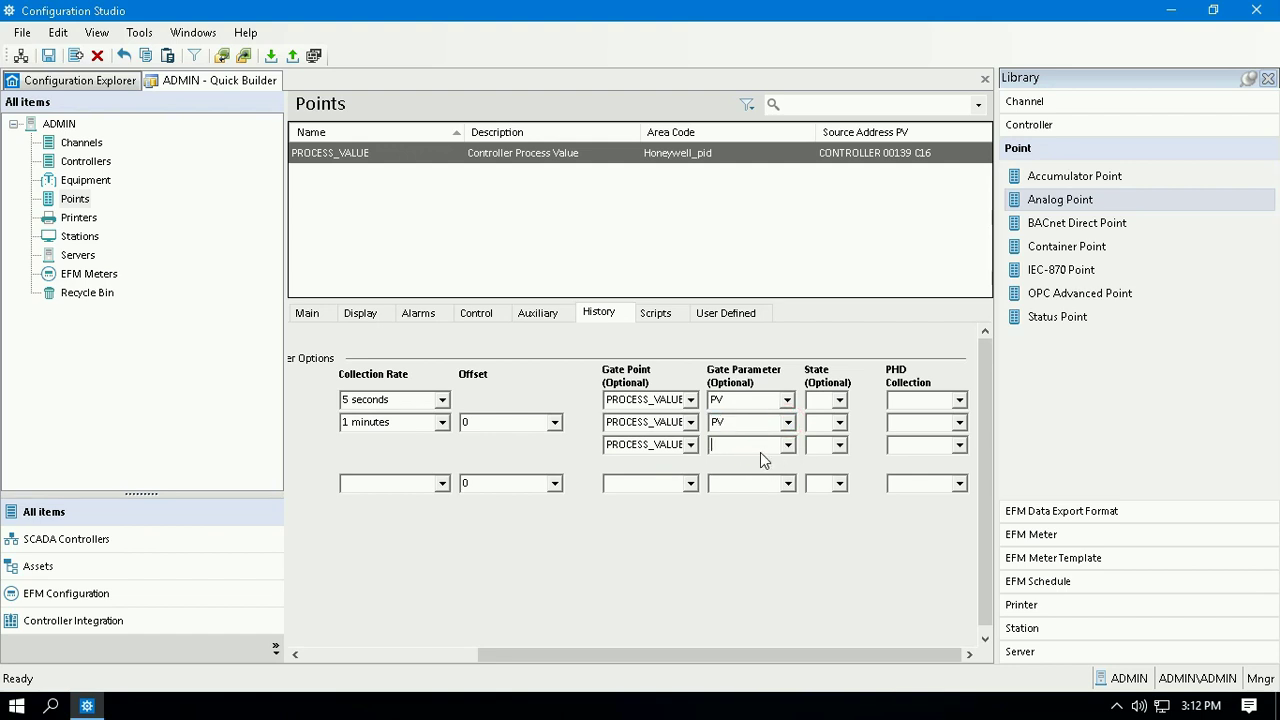
click(789, 446)
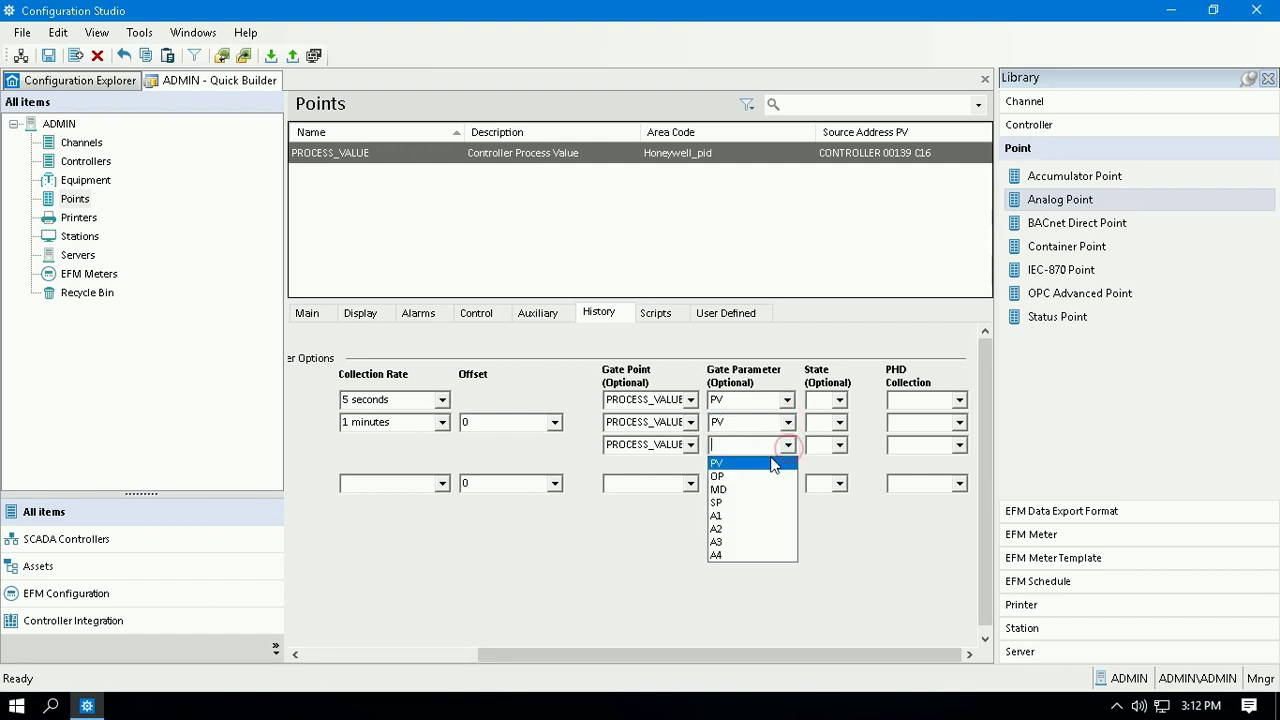
click(768, 460)
click(840, 400)
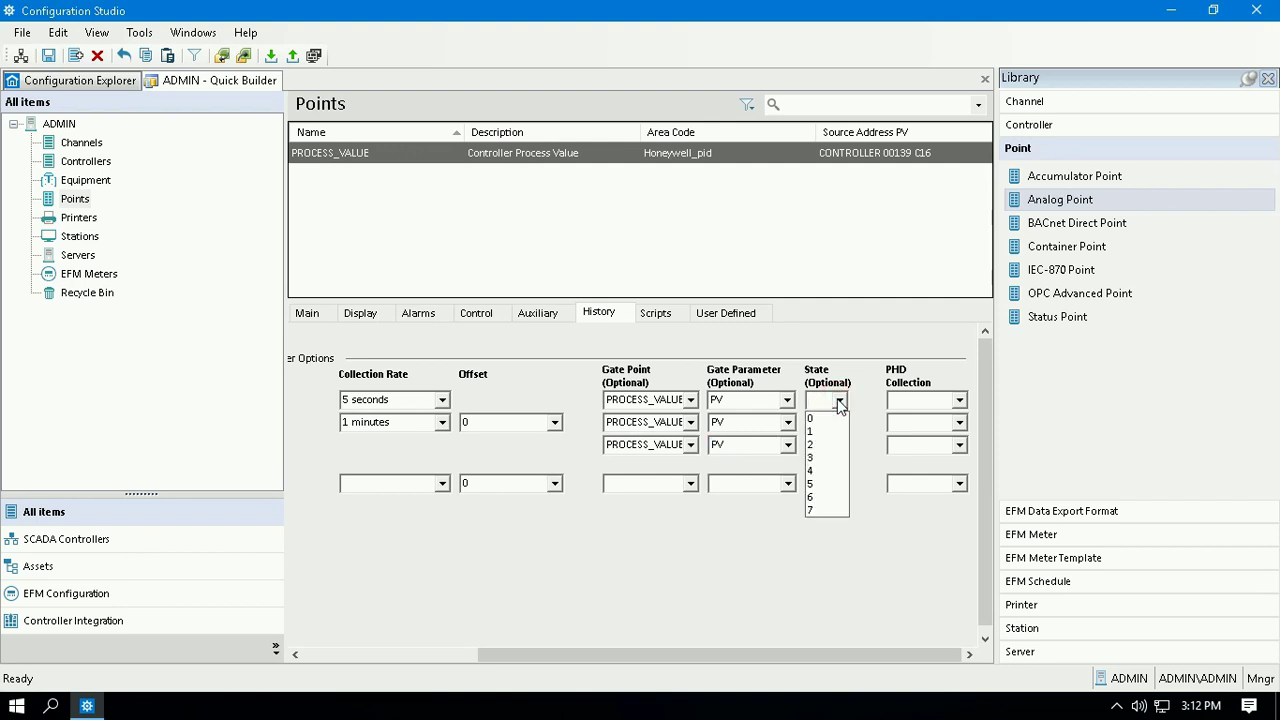
click(840, 400)
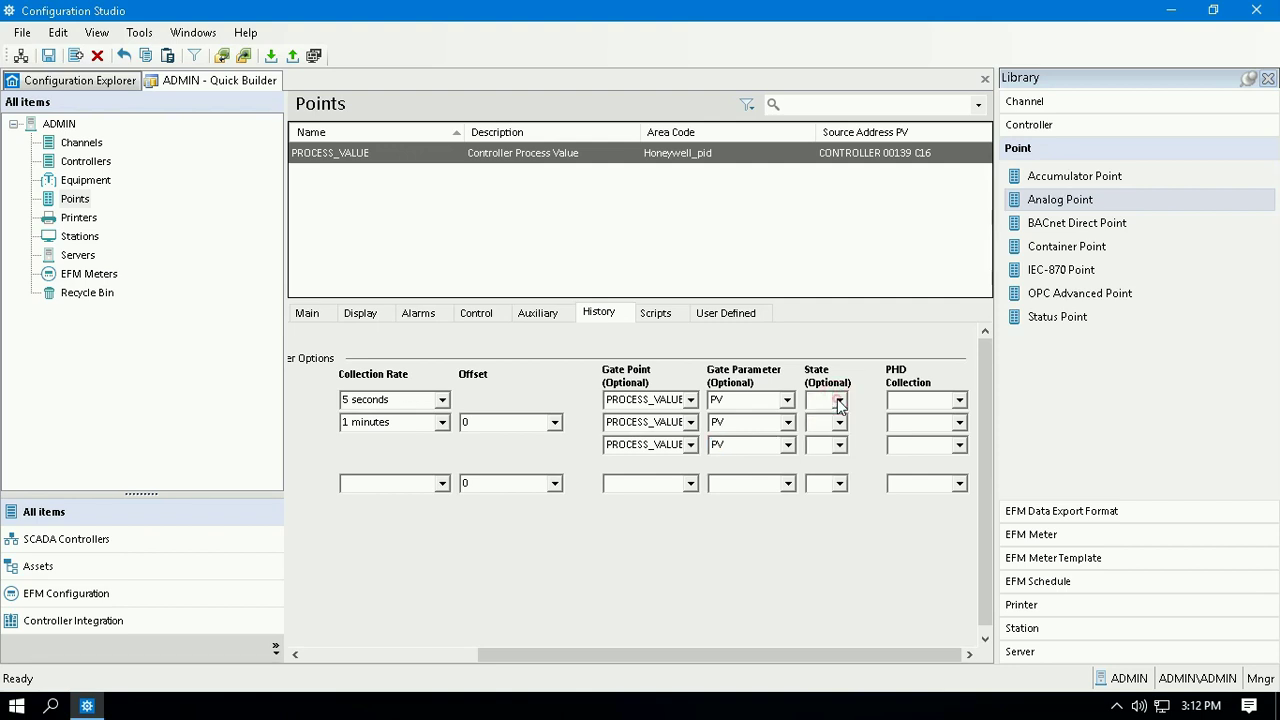
Set PHD collection to Default for Fast, Standard and Extended history
click(960, 400)
click(908, 418)
click(959, 422)
click(937, 440)
click(959, 444)
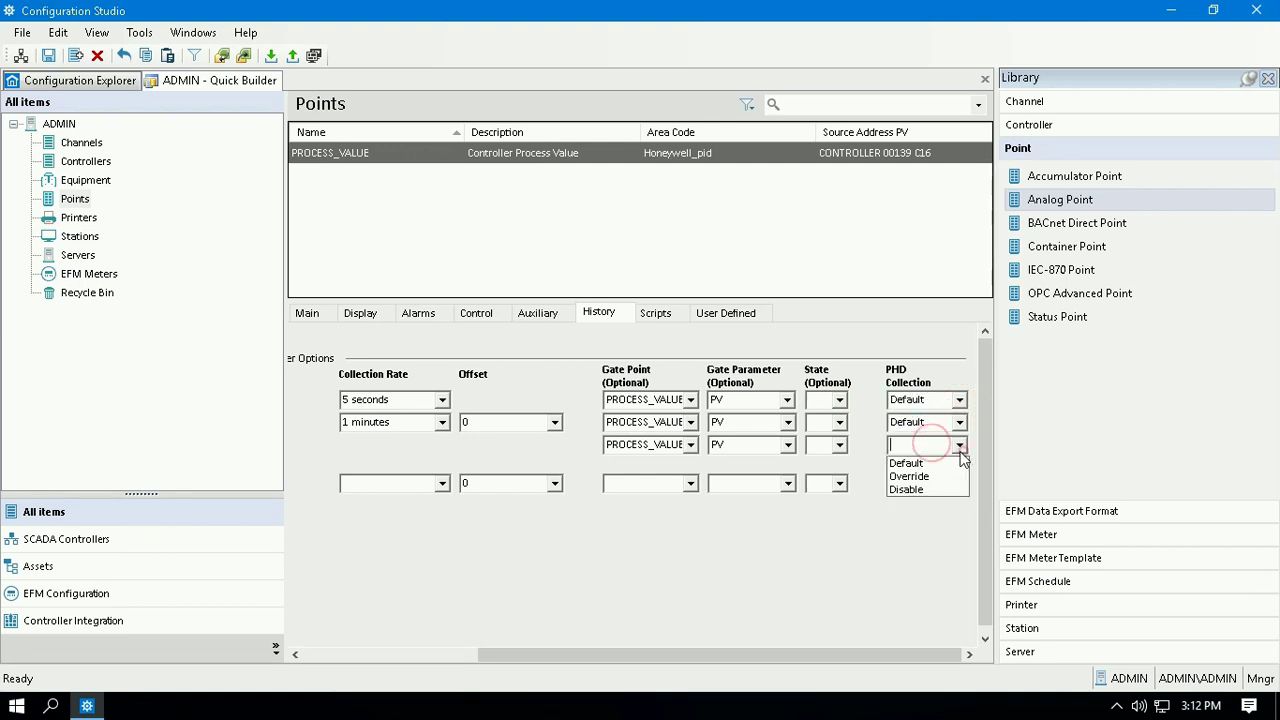
click(922, 477)
drag(814, 654, 485, 660)
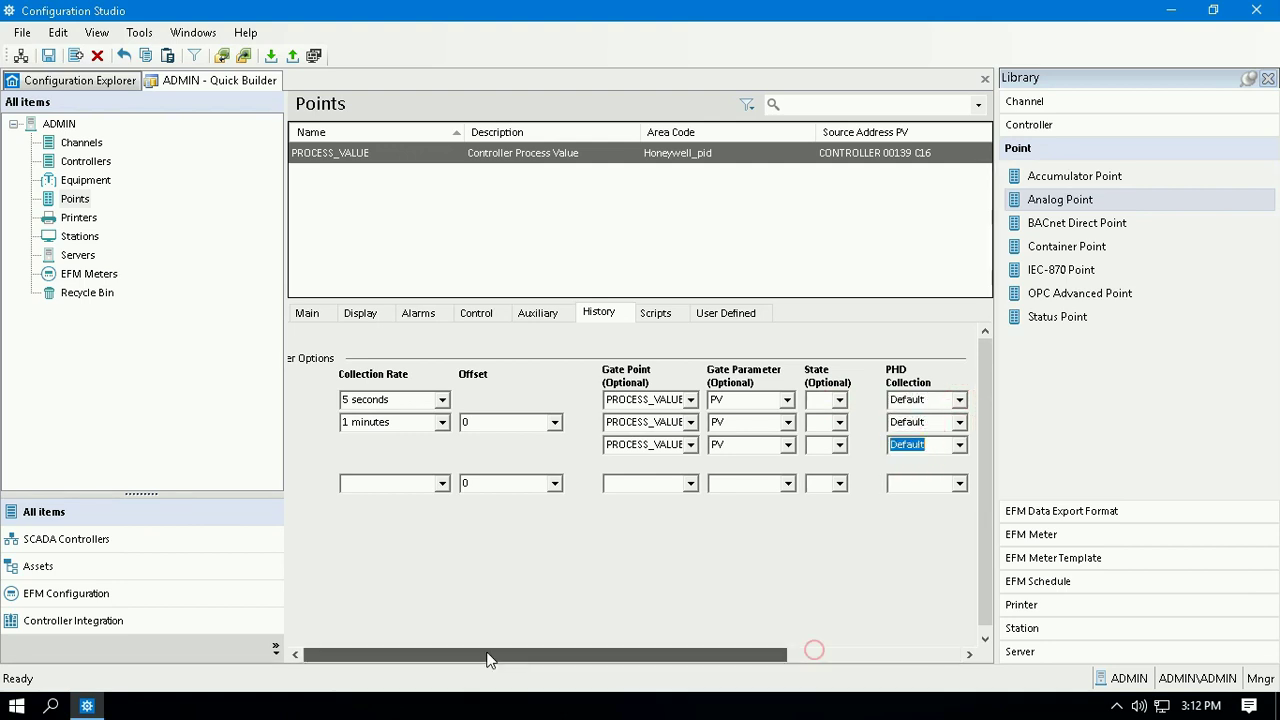
Review the point's main settings and download only the selected PROCESS_VALUE point to the Experion server
click(302, 313)
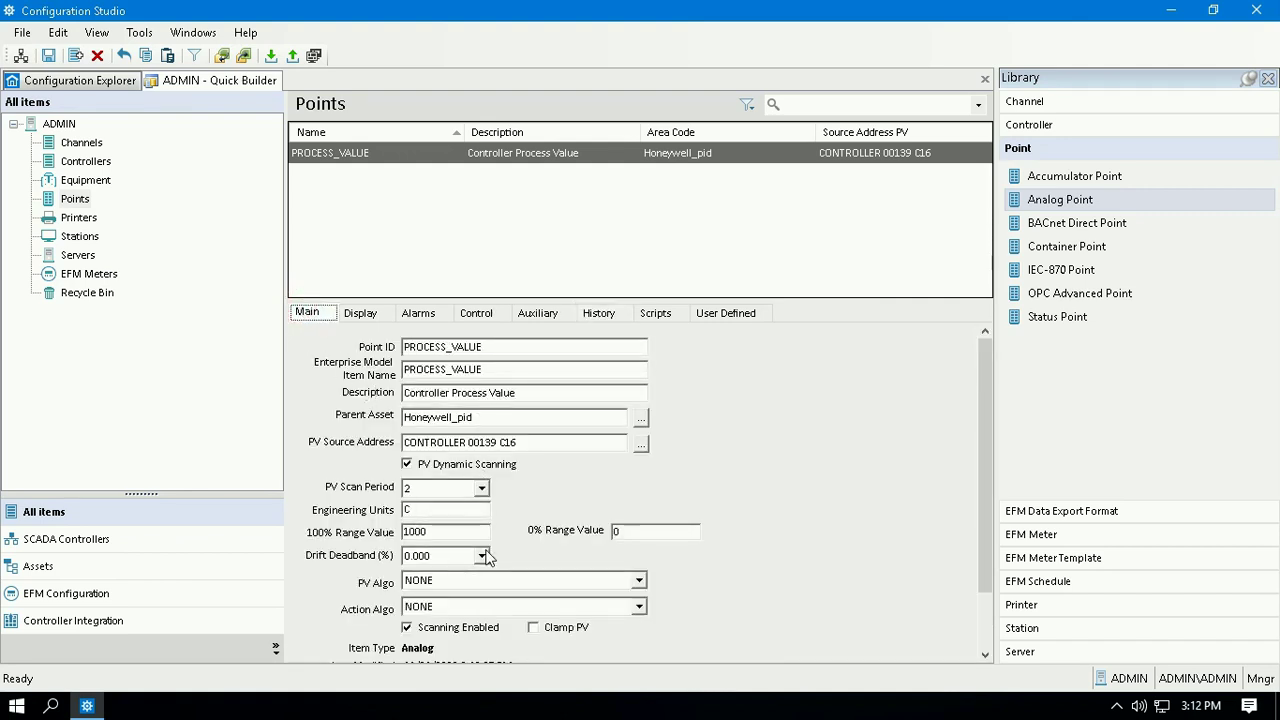
scroll(519, 566, down, 2)
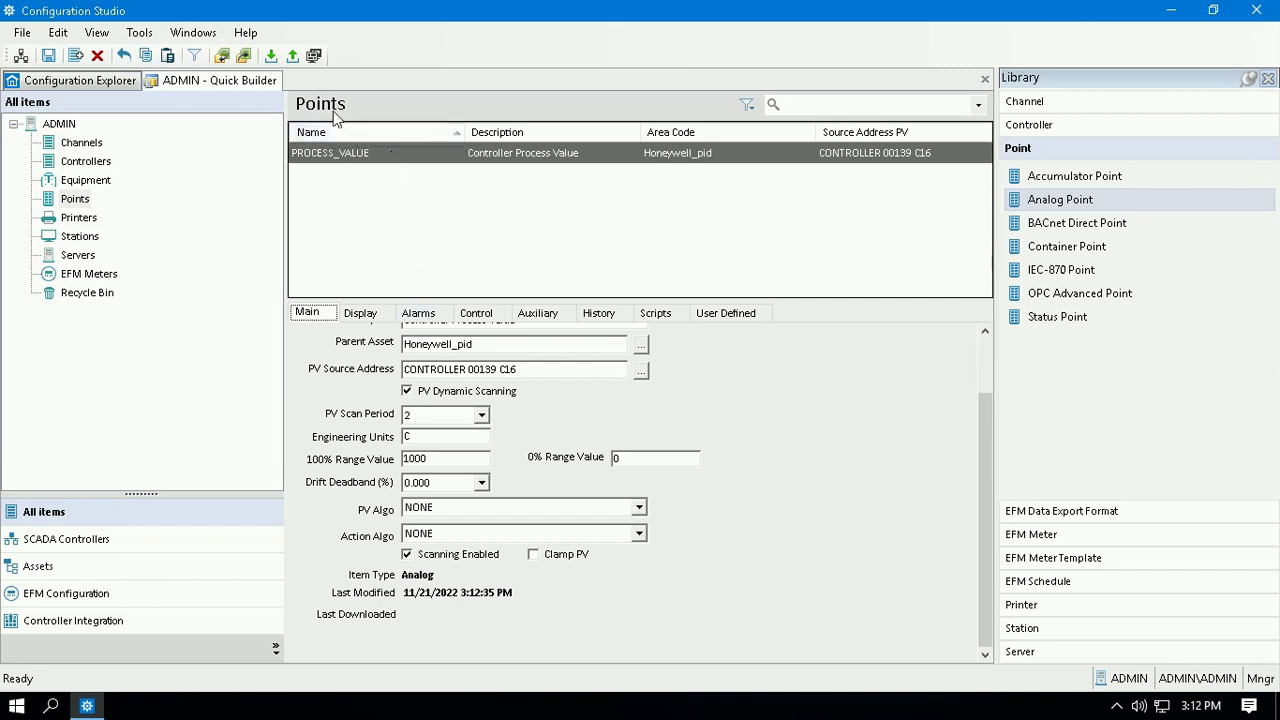
click(270, 55)
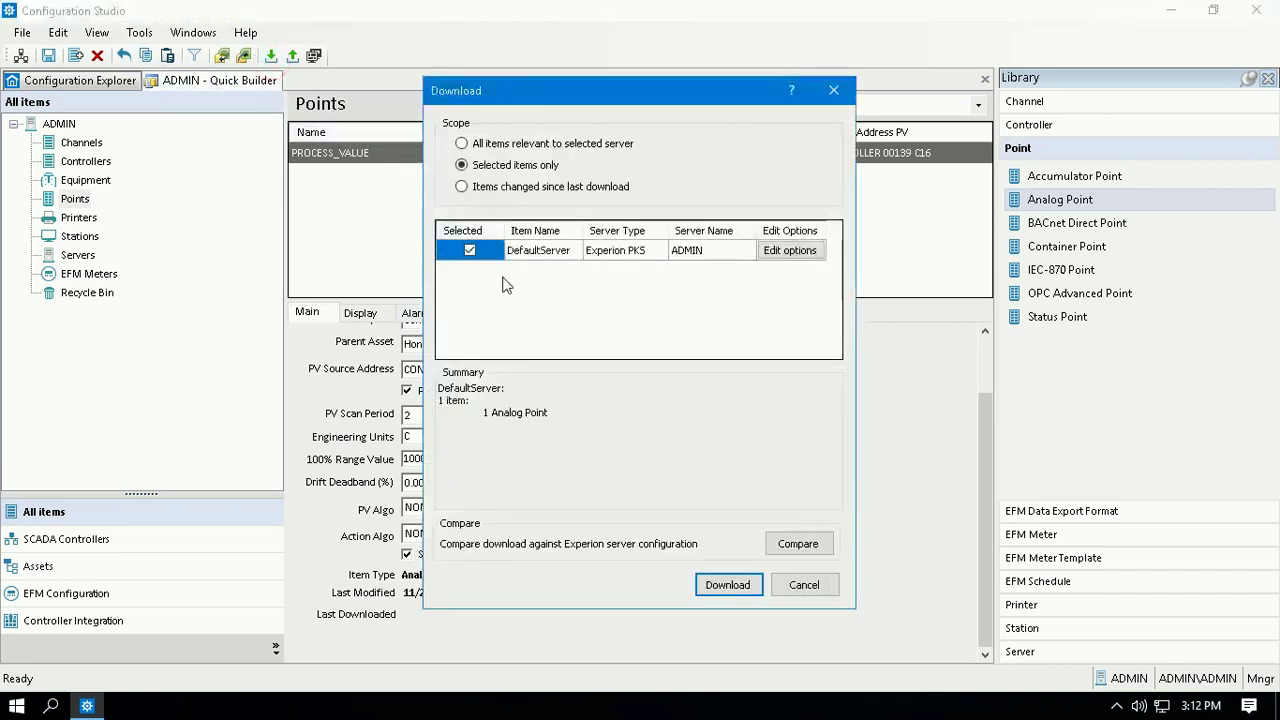
click(722, 585)
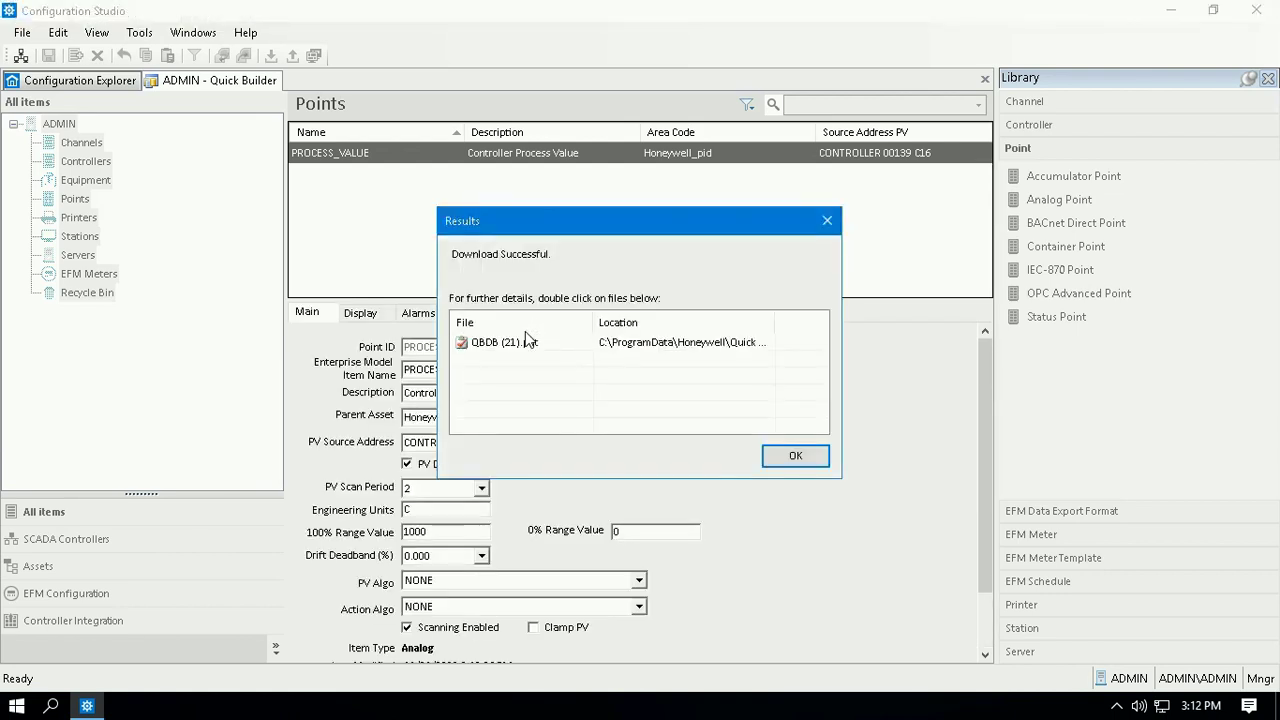
drag(452, 253, 552, 254)
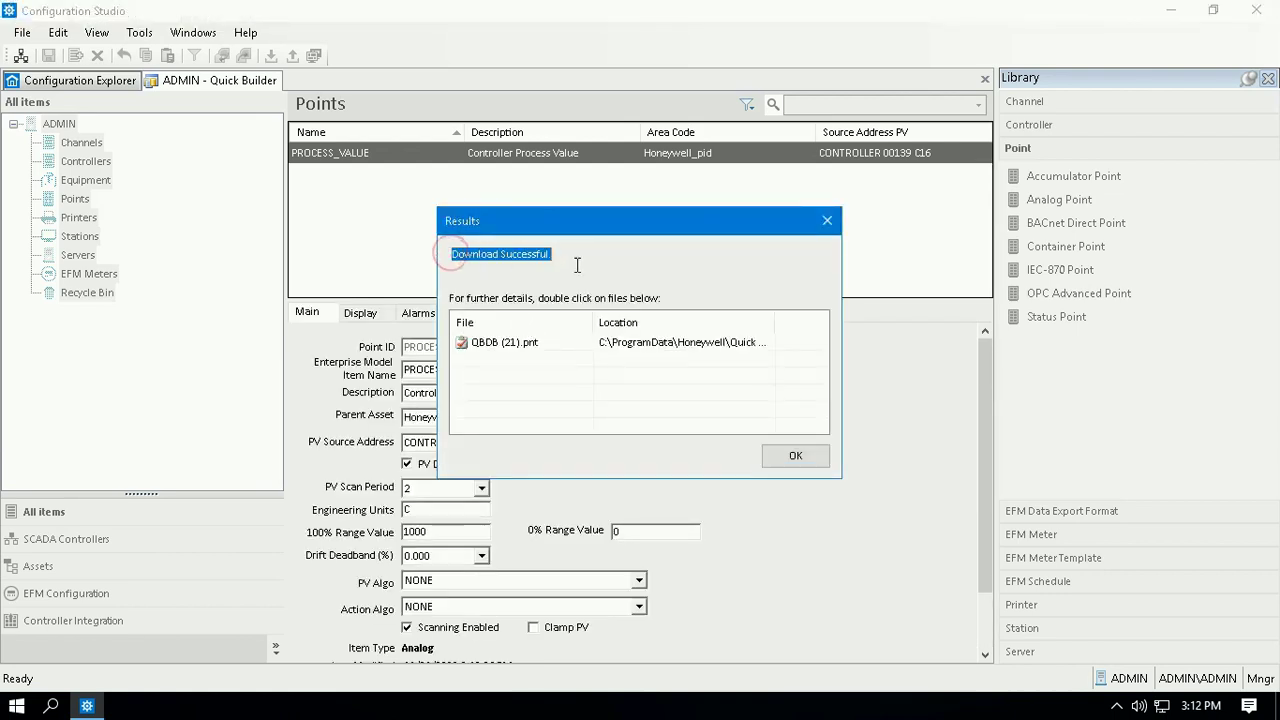
click(795, 455)
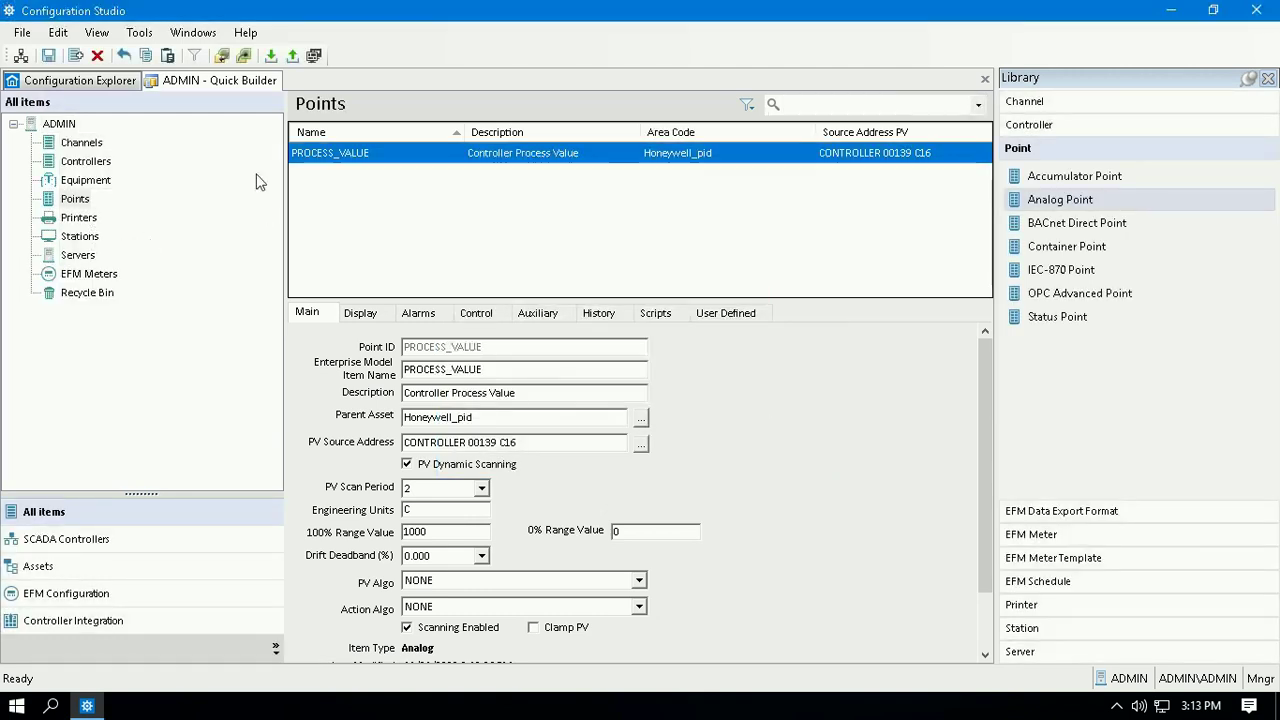
Minimize Configuration Studio and launch HMIWeb Display Builder from the Honeywell Experion Tools
click(1170, 12)
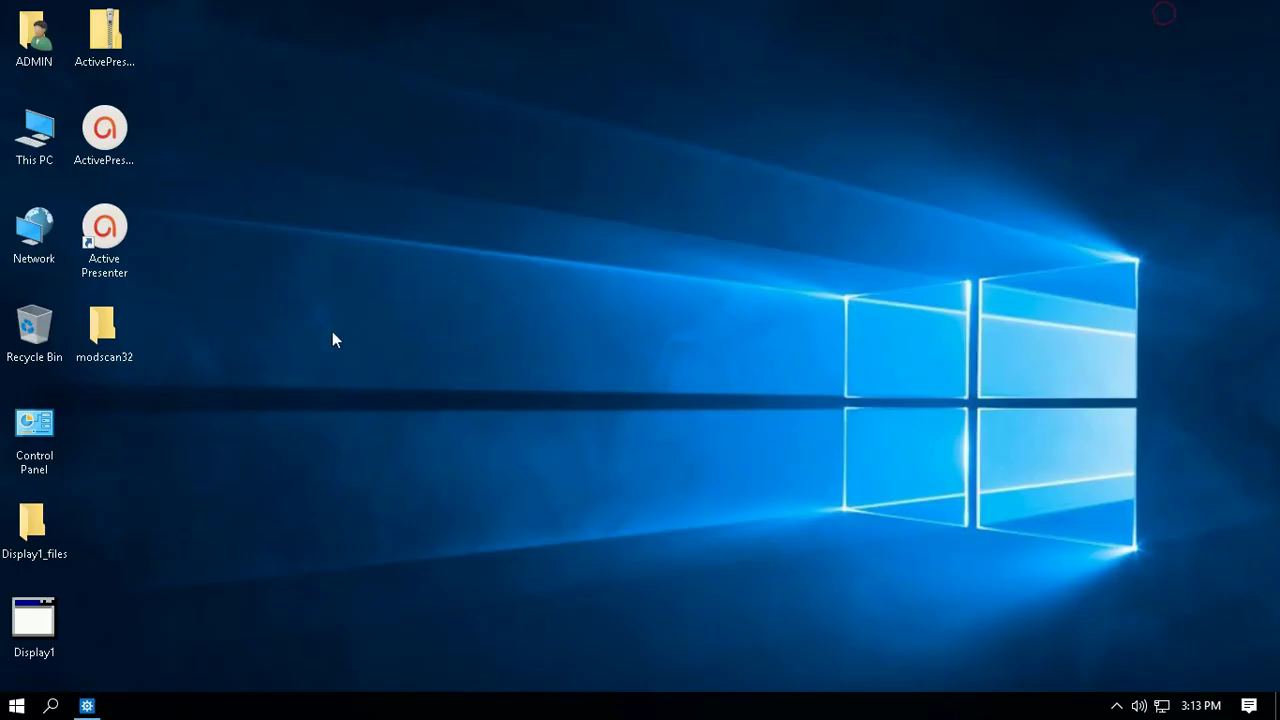
click(17, 706)
click(169, 586)
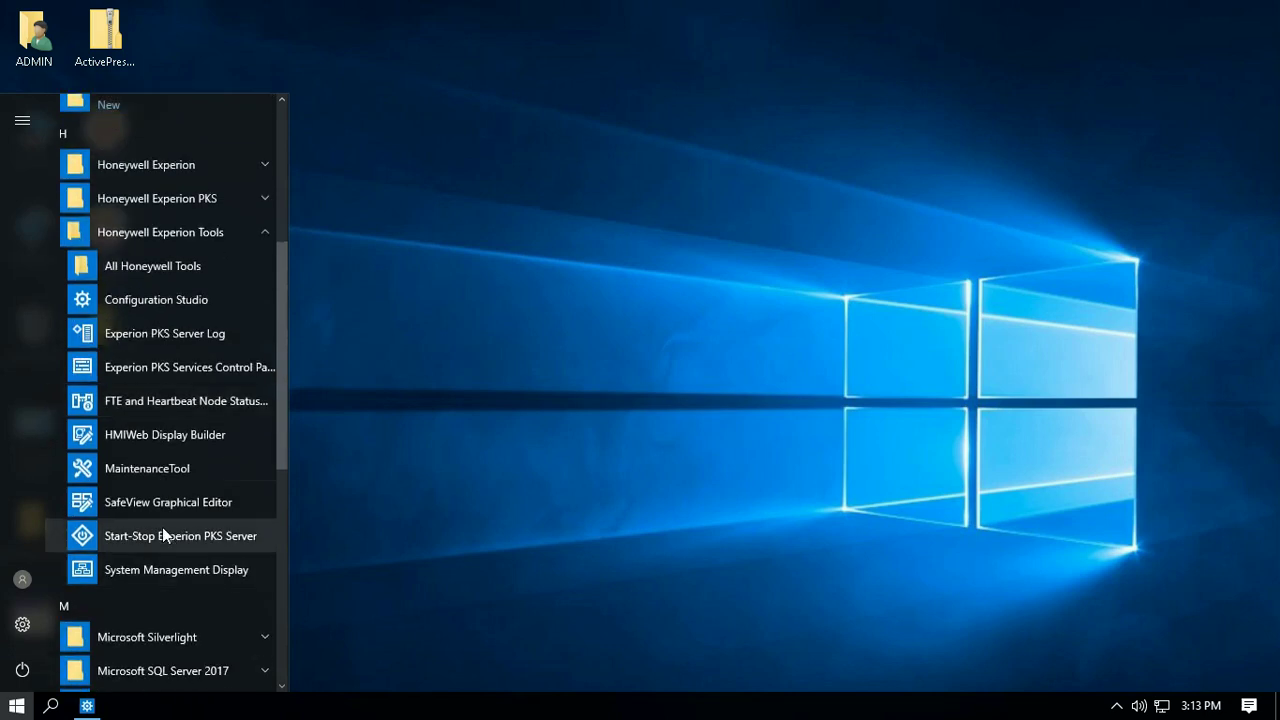
click(164, 436)
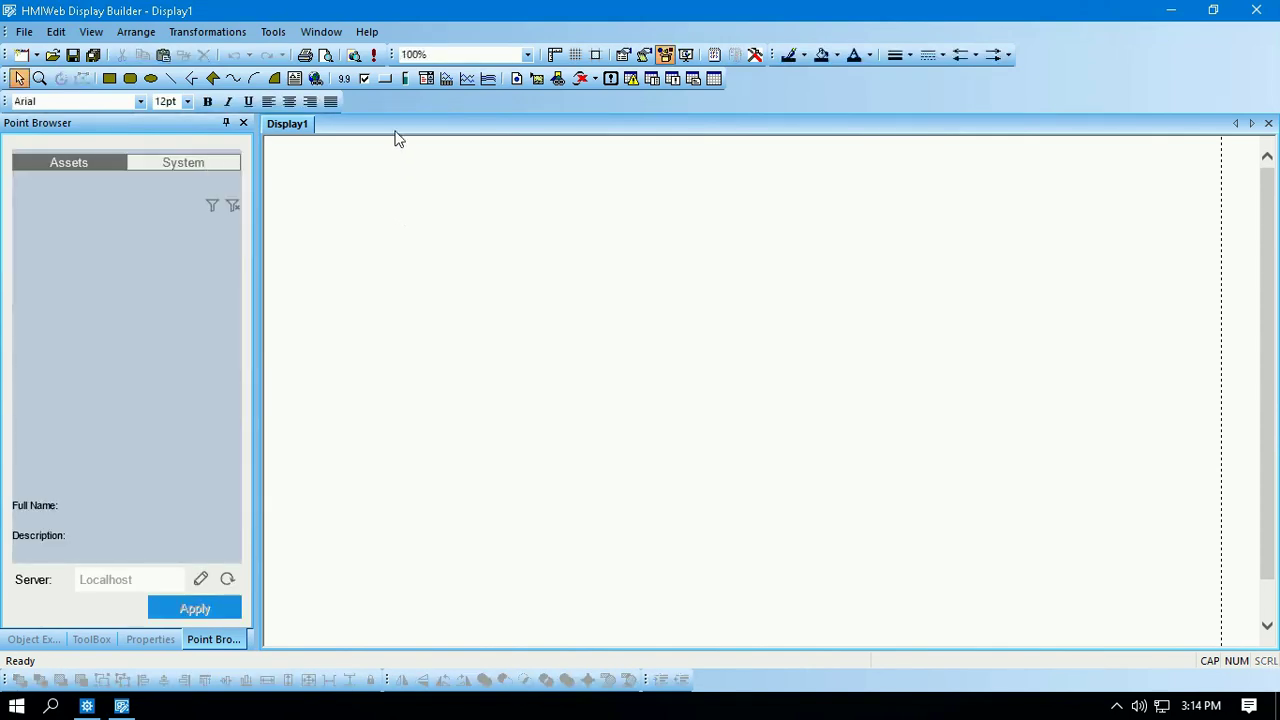
Draw an alphanumeric value field near the upper-left corner of the blank Display1 page
click(344, 83)
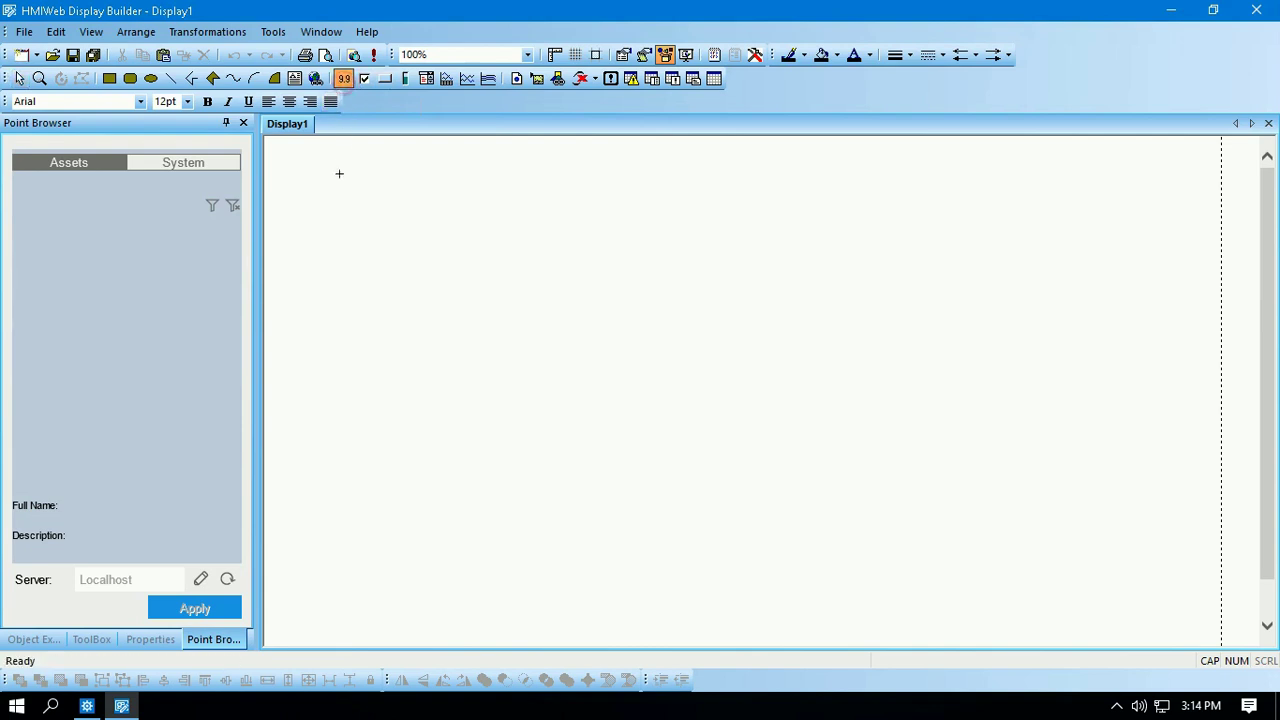
drag(339, 197, 463, 250)
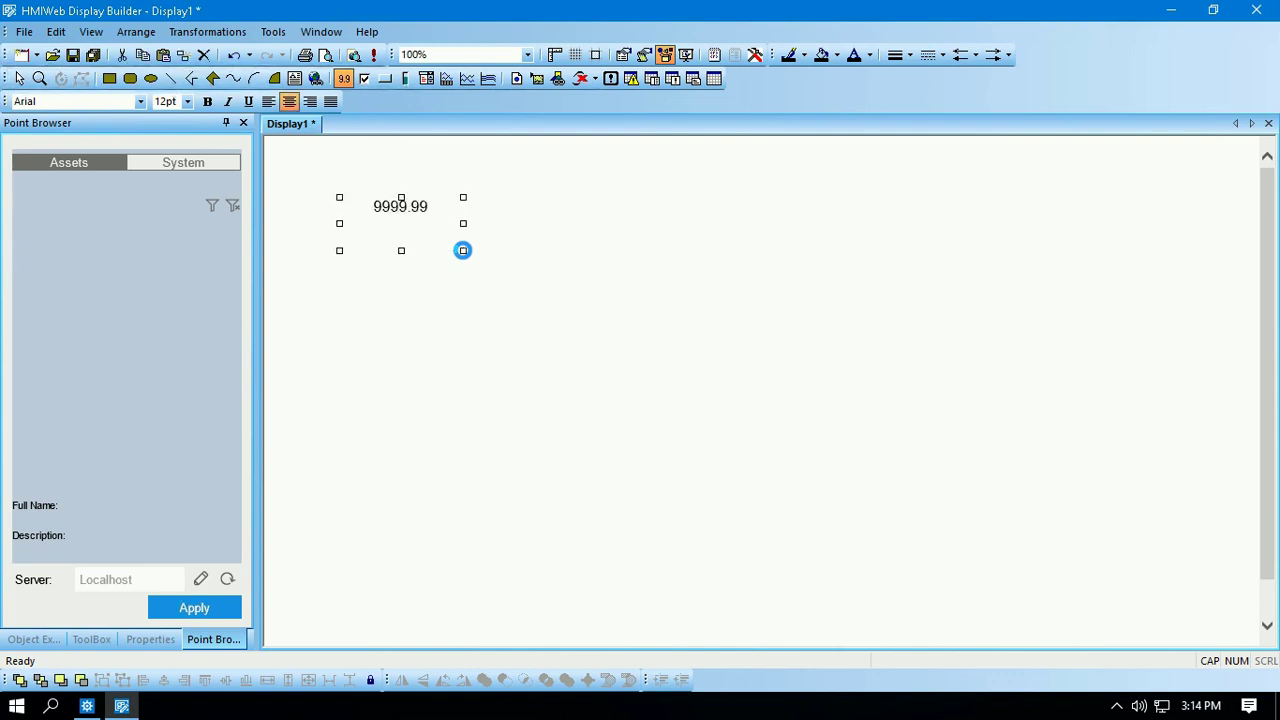
key(Escape)
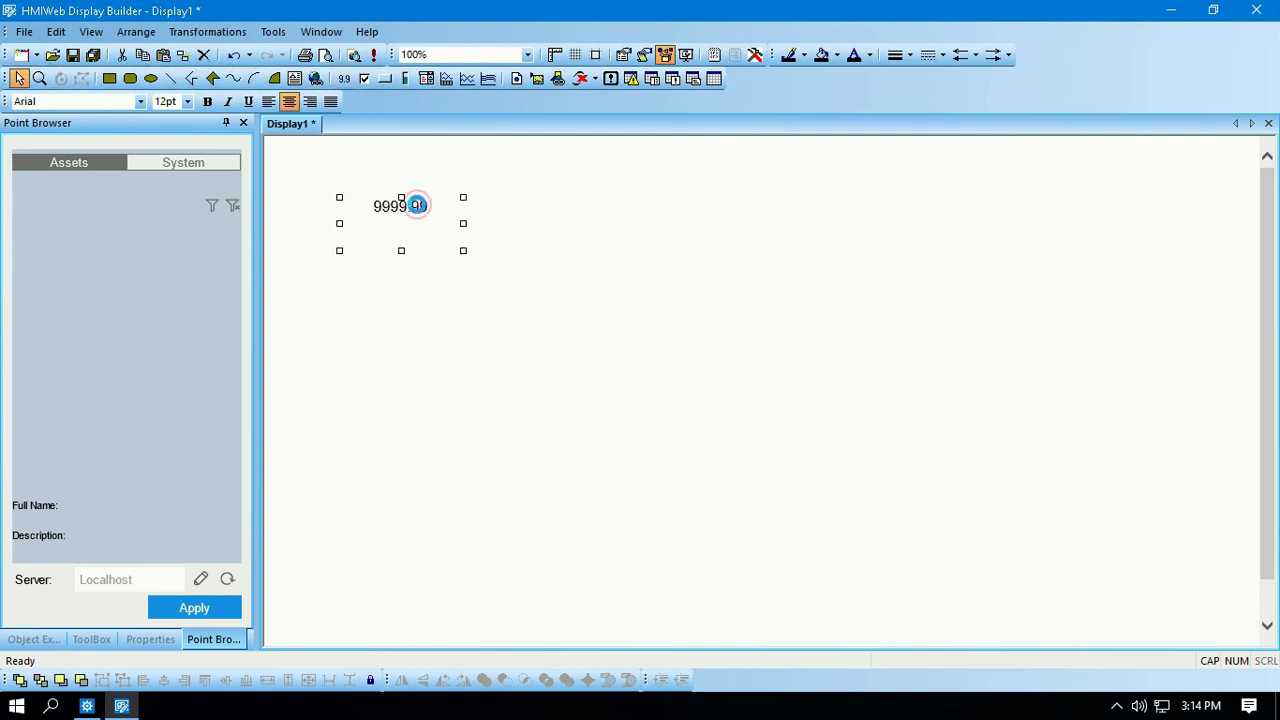
Refresh the available points and link the alphanumeric field to the PV parameter of point PROCESS_VALUE
double_click(415, 205)
click(516, 203)
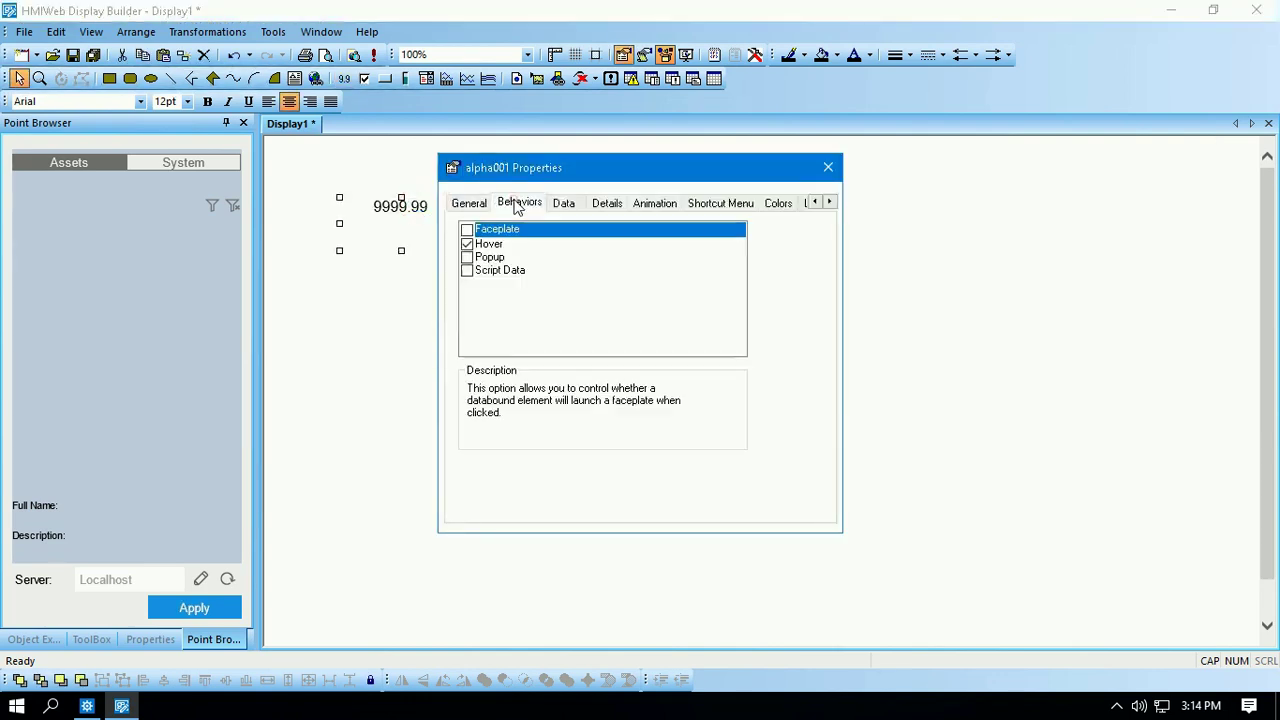
click(553, 203)
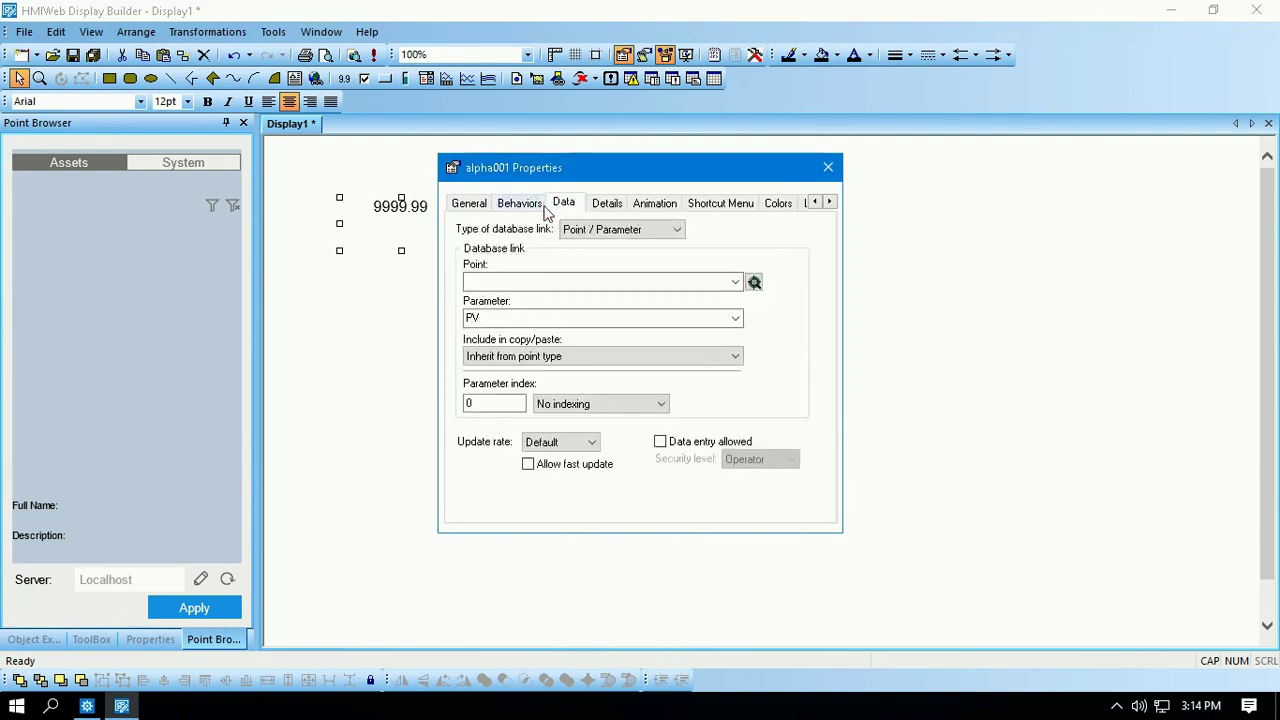
click(736, 282)
click(738, 283)
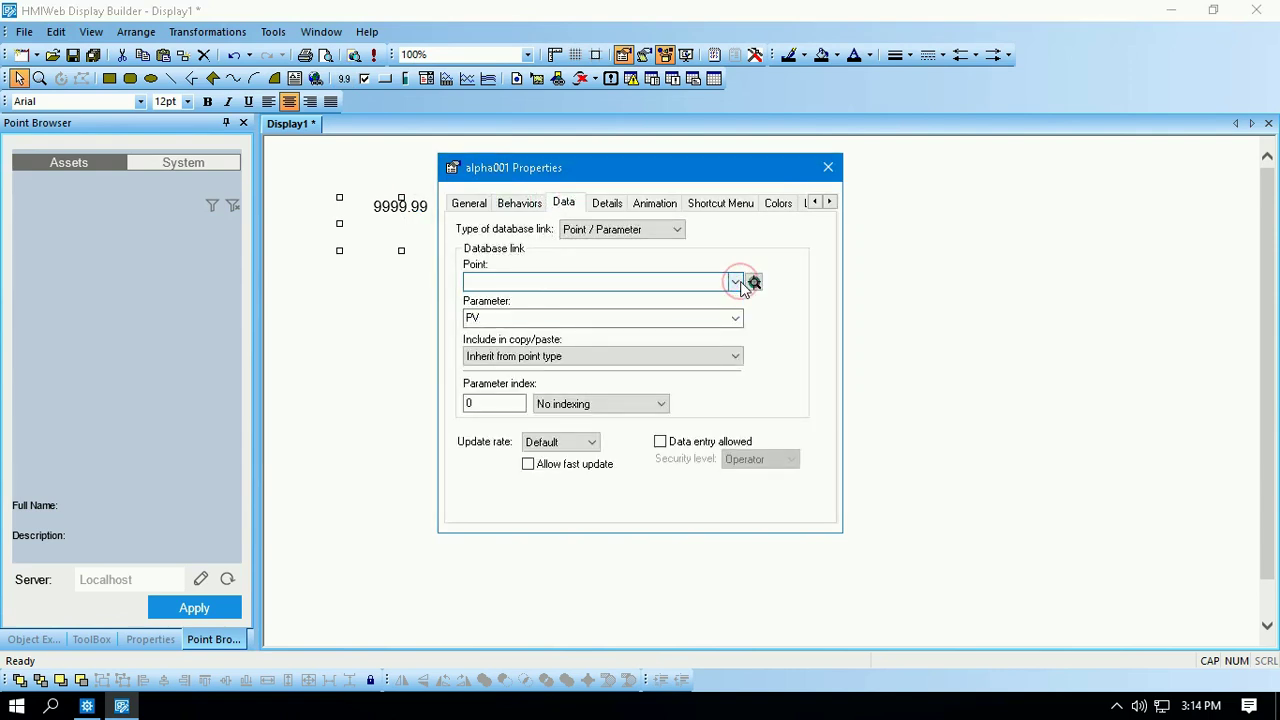
click(754, 282)
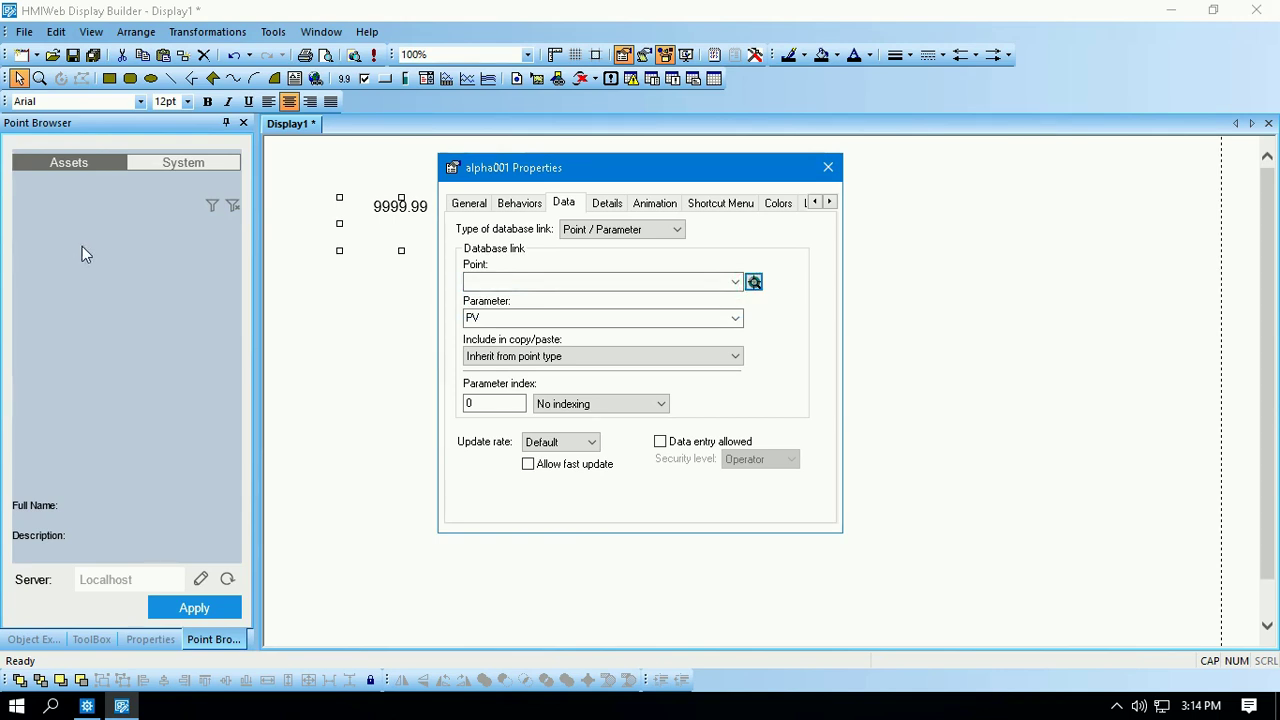
click(227, 579)
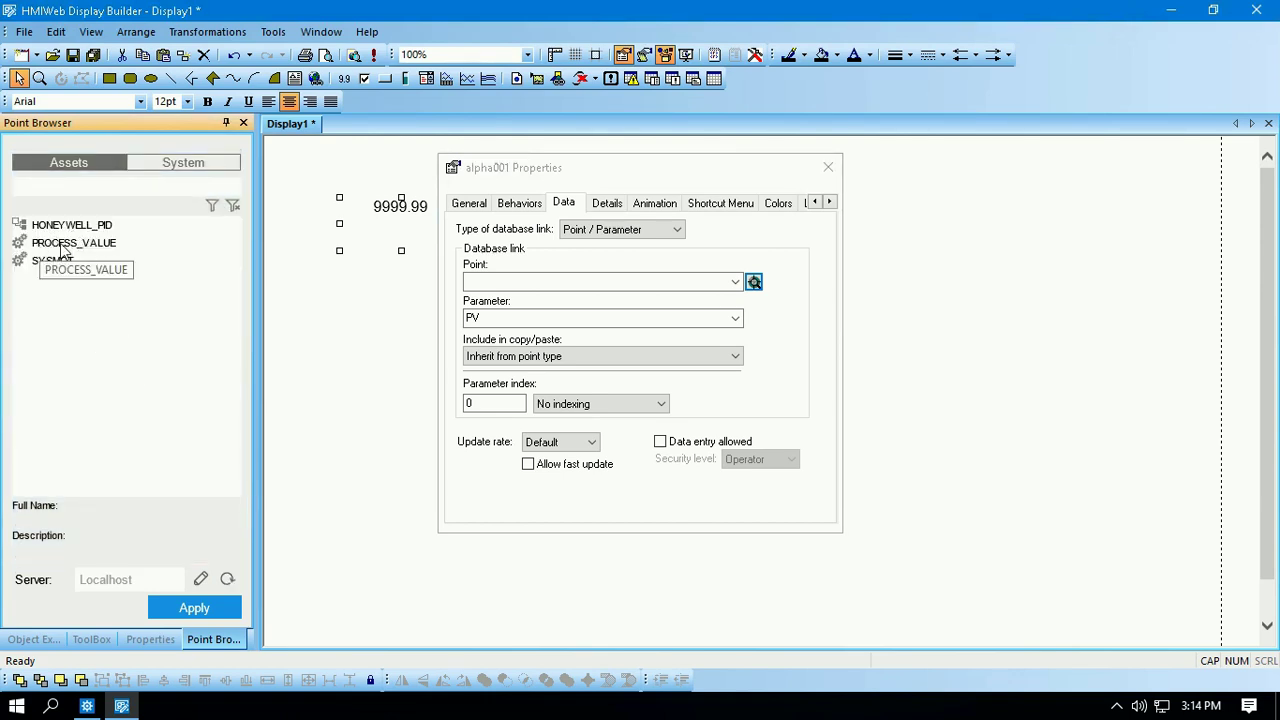
click(91, 246)
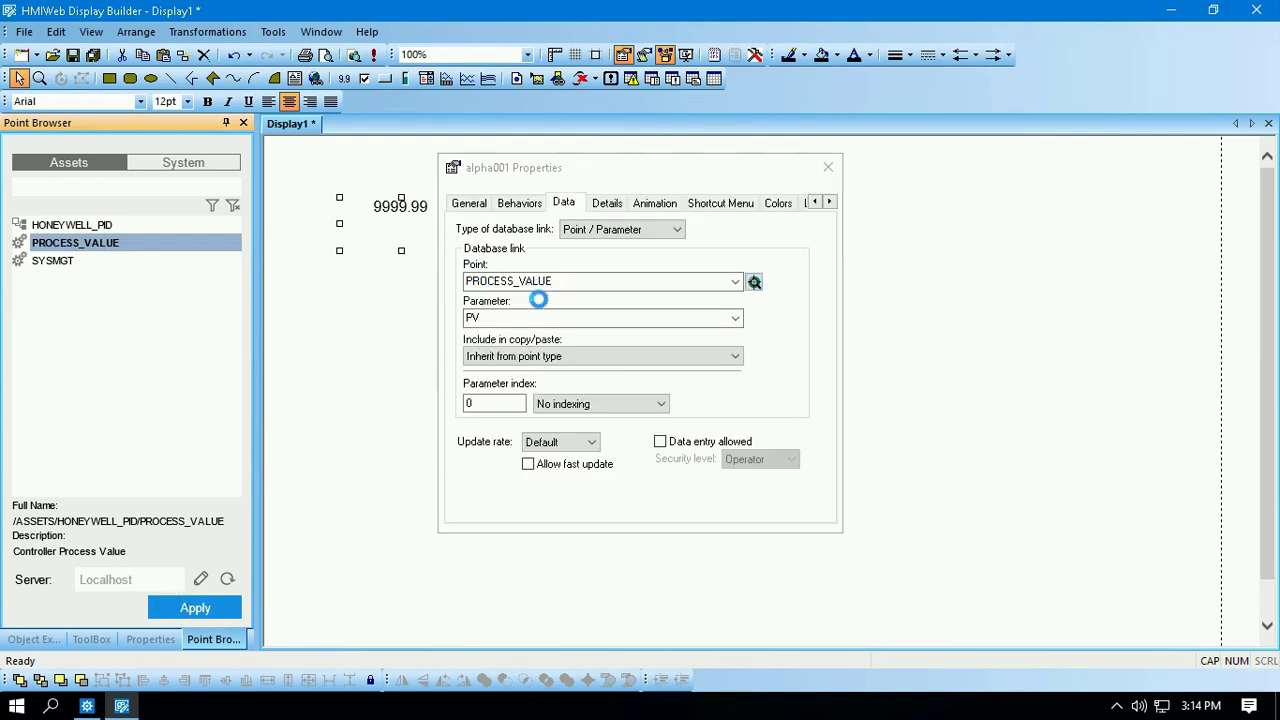
click(485, 319)
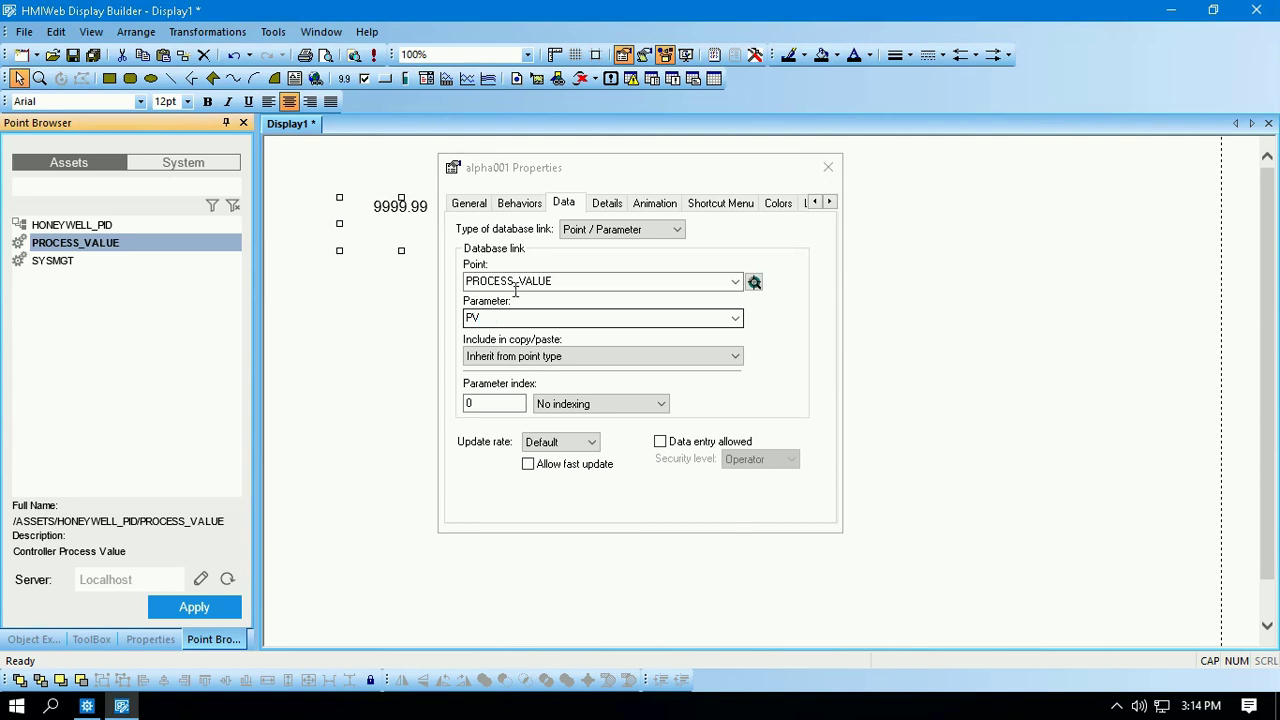
Set the alphanumeric field's number of decimals to 1, close its properties and reopen them
click(609, 203)
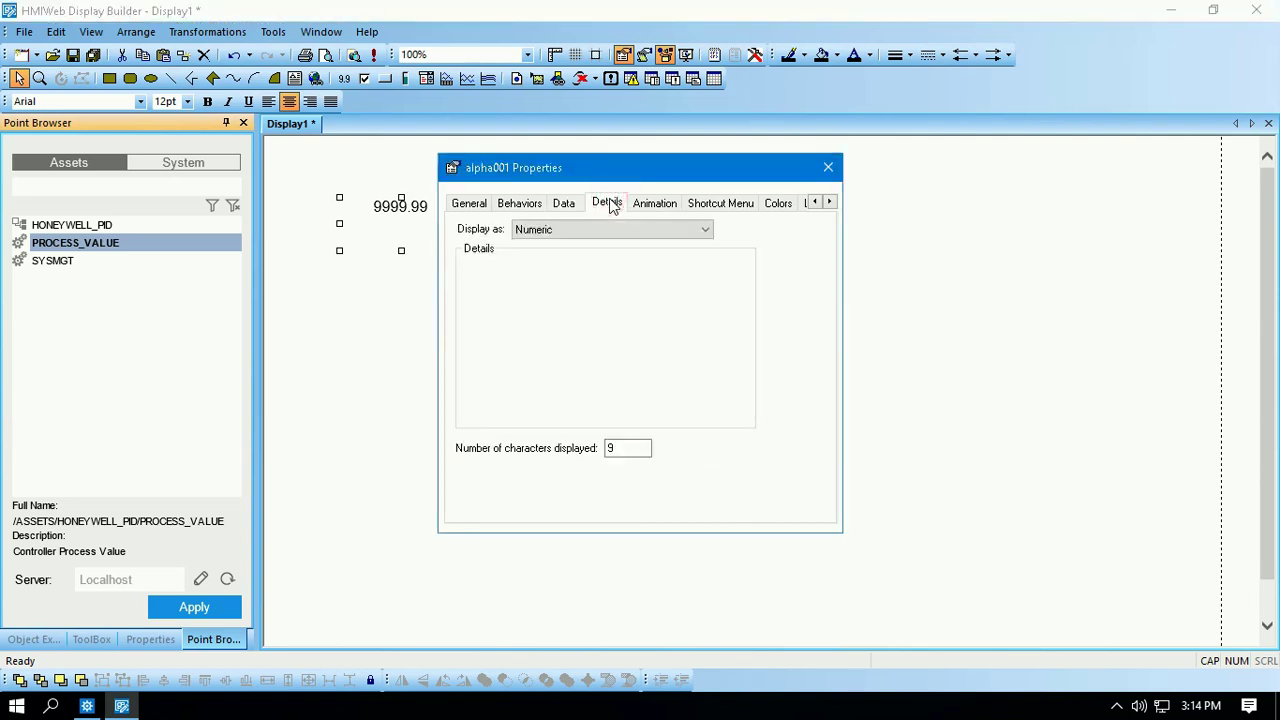
double_click(722, 266)
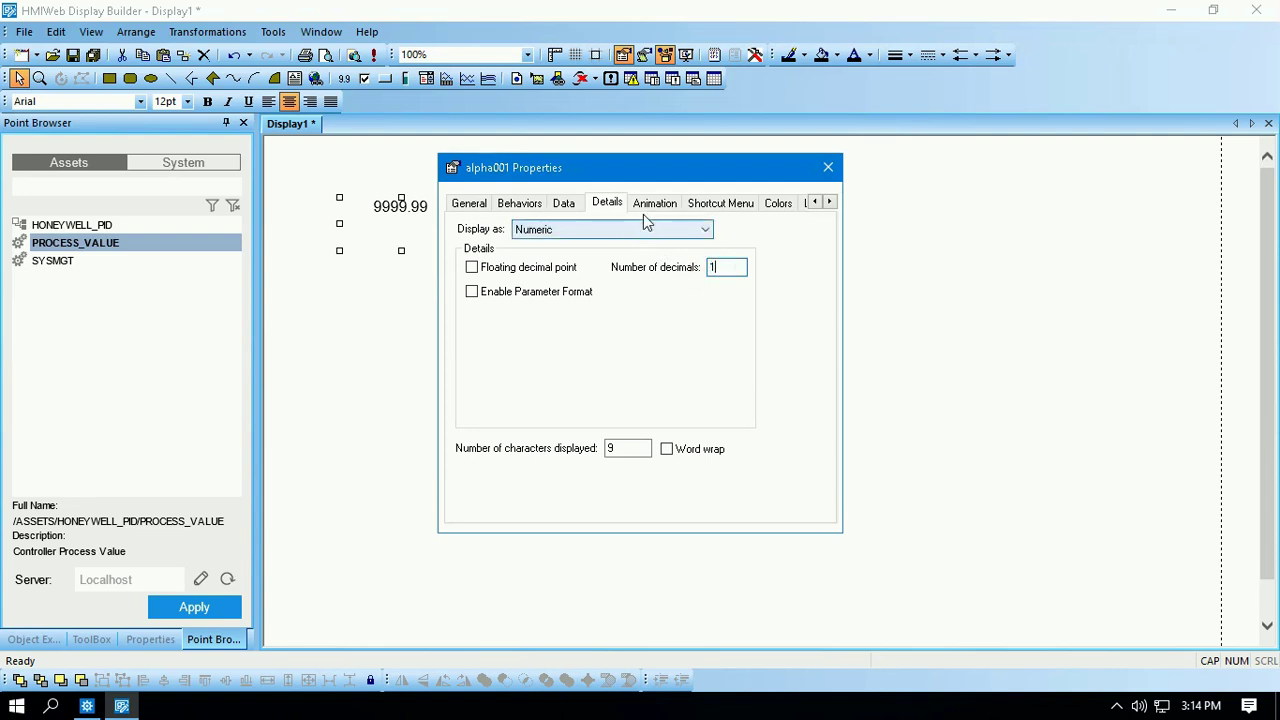
click(826, 168)
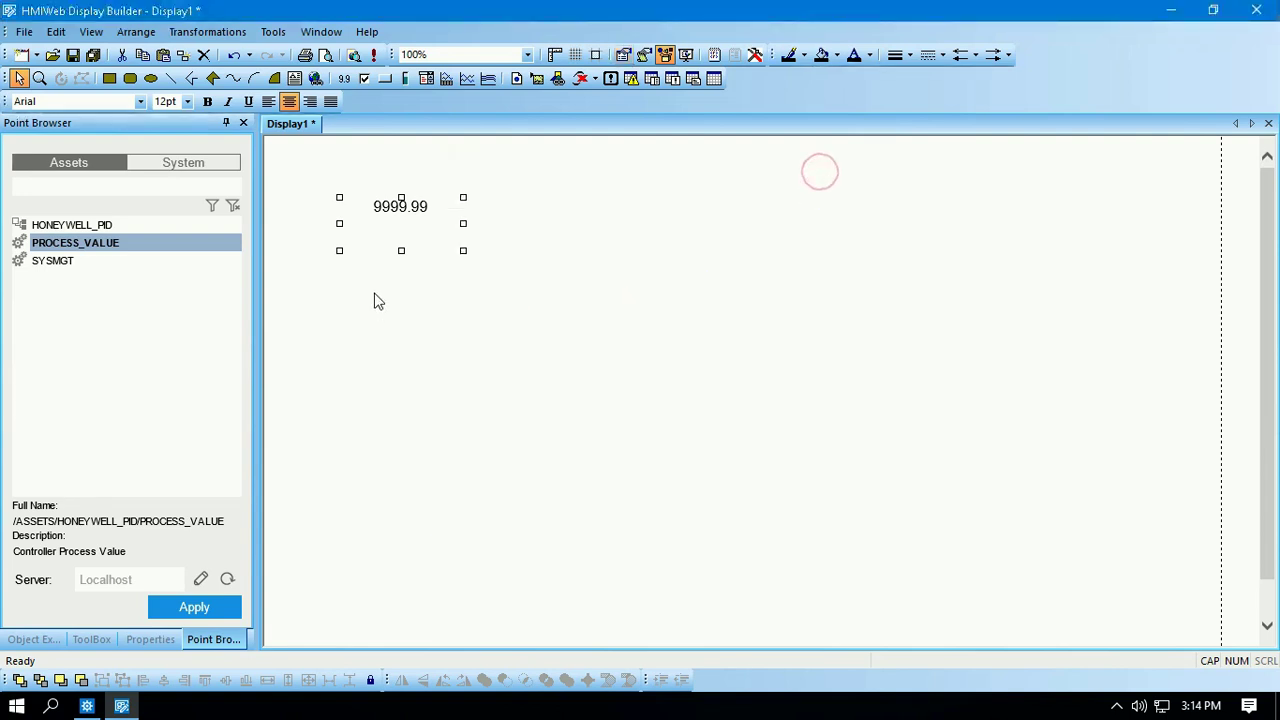
double_click(397, 210)
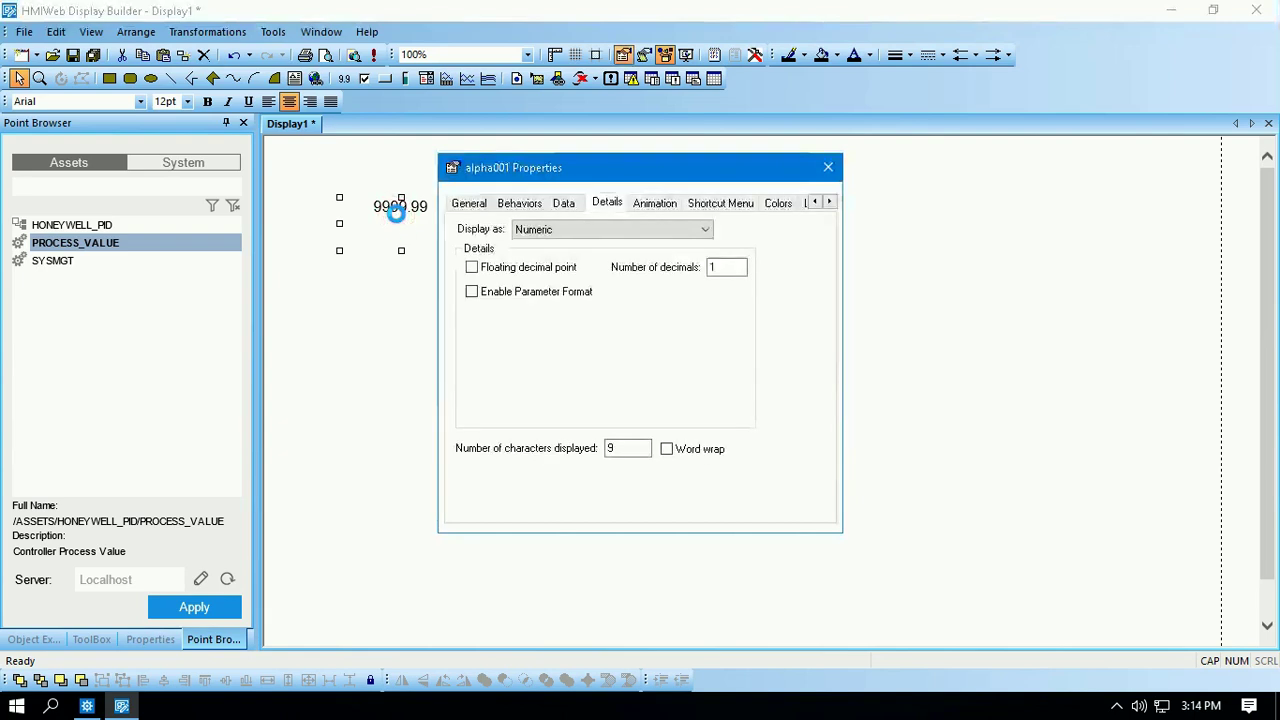
Set the alphanumeric field's font size to 20 and make it bold, finishing with its properties closed and the field deselected
click(829, 203)
click(829, 203)
click(752, 203)
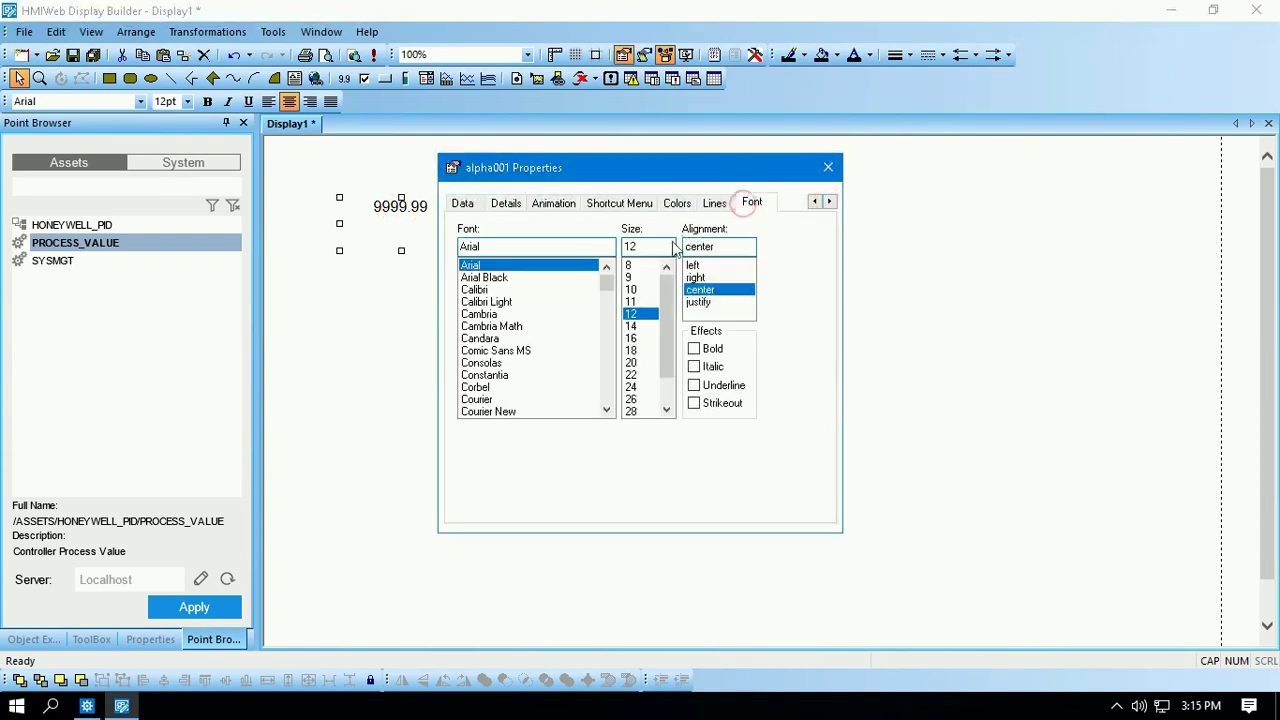
click(631, 363)
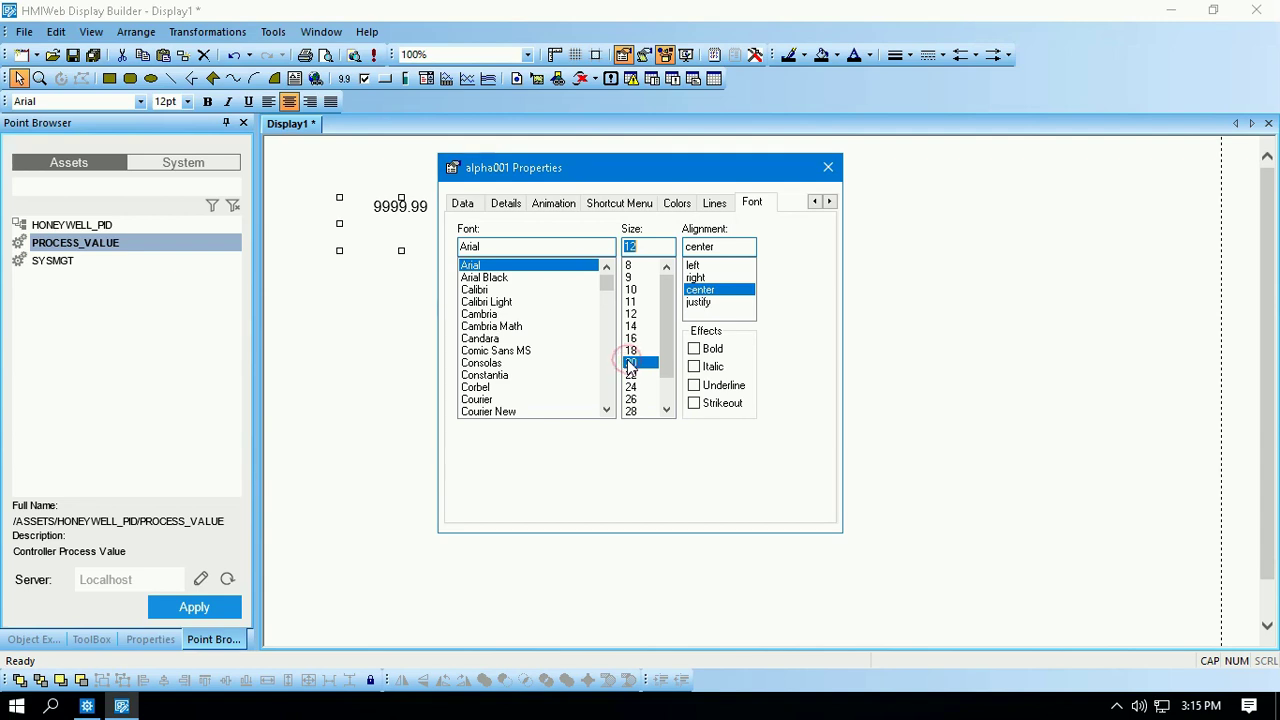
click(694, 348)
click(827, 168)
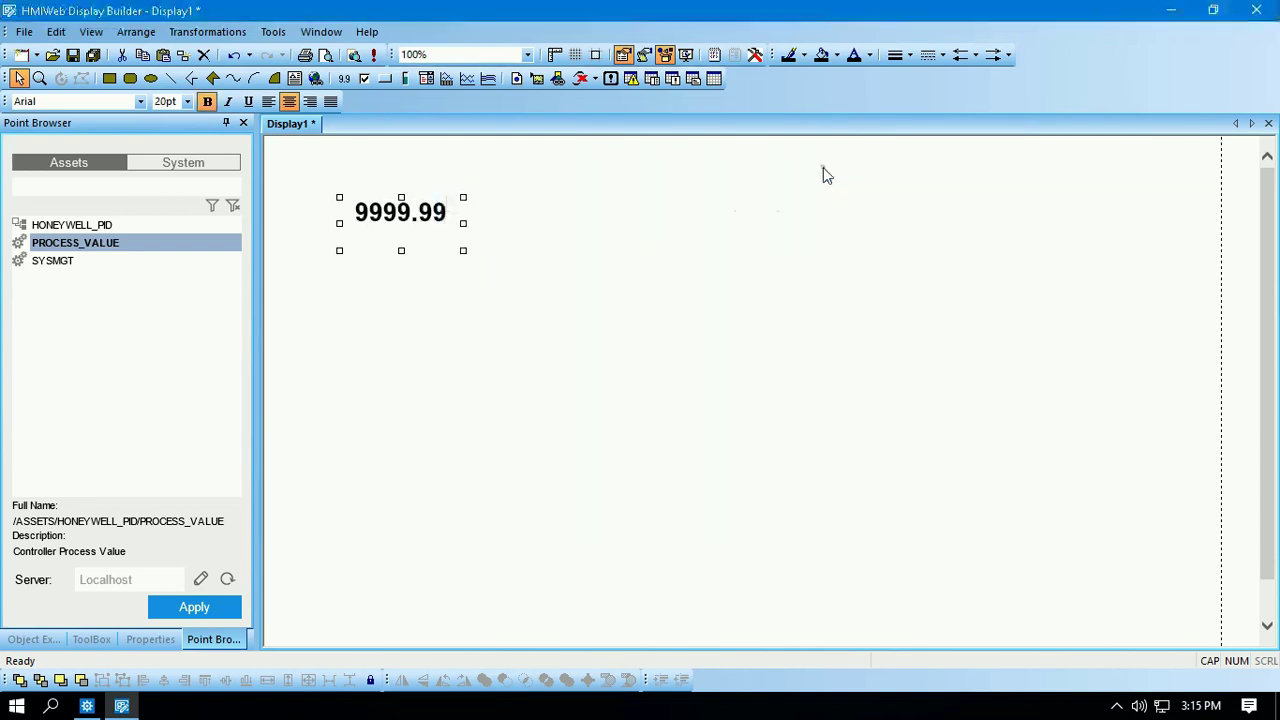
click(403, 256)
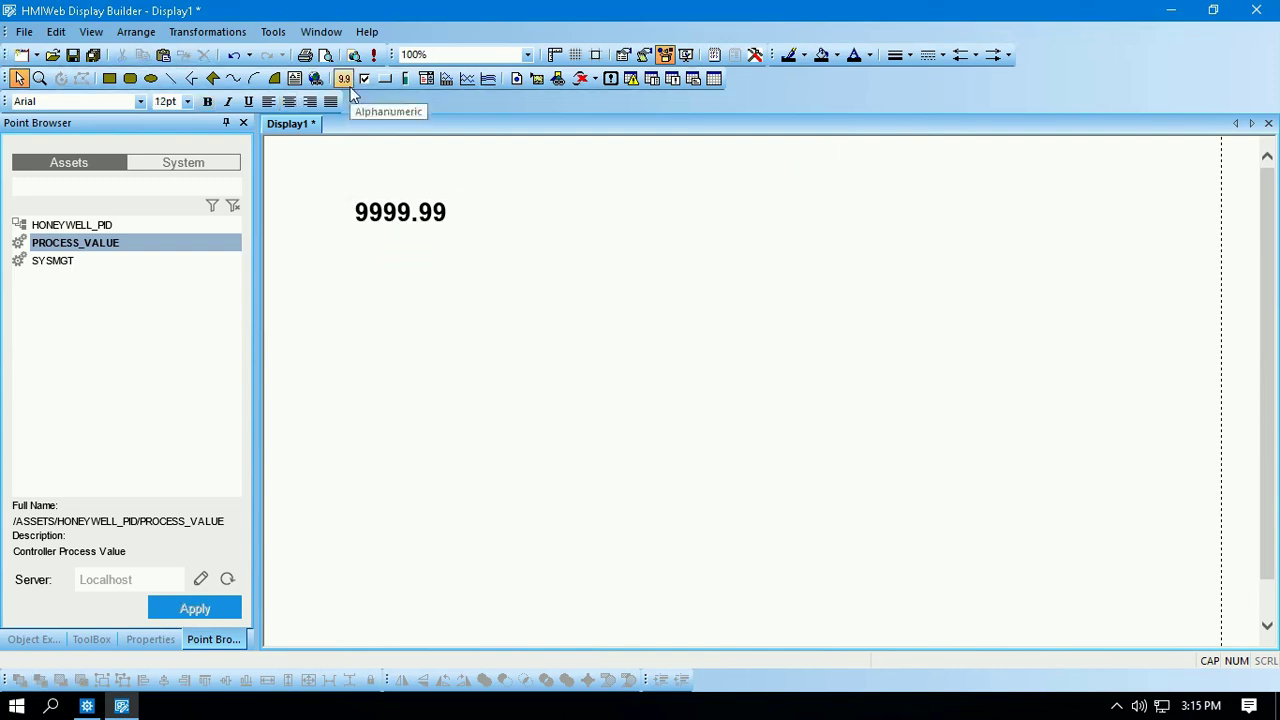
Draw a vertical level indicator about 87 wide and 334 high below the alphanumeric field and open its properties
click(404, 78)
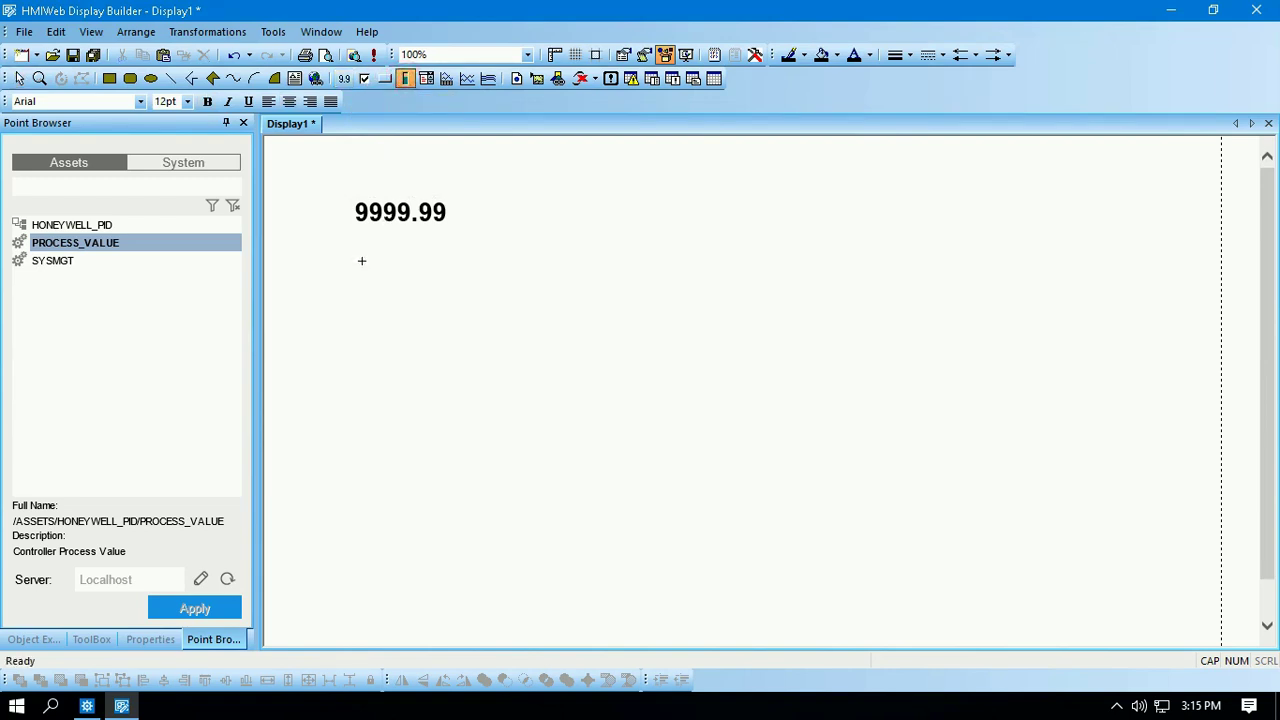
drag(373, 331, 431, 511)
drag(440, 581, 440, 581)
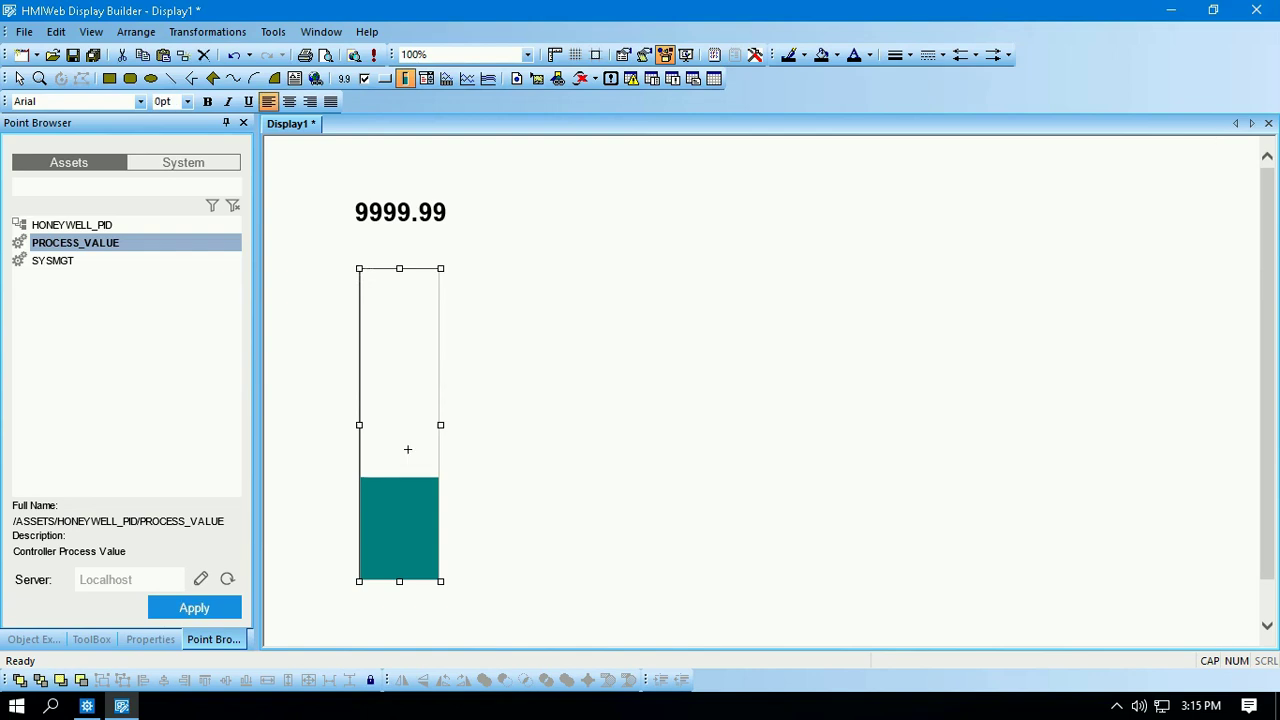
click(407, 449)
double_click(407, 449)
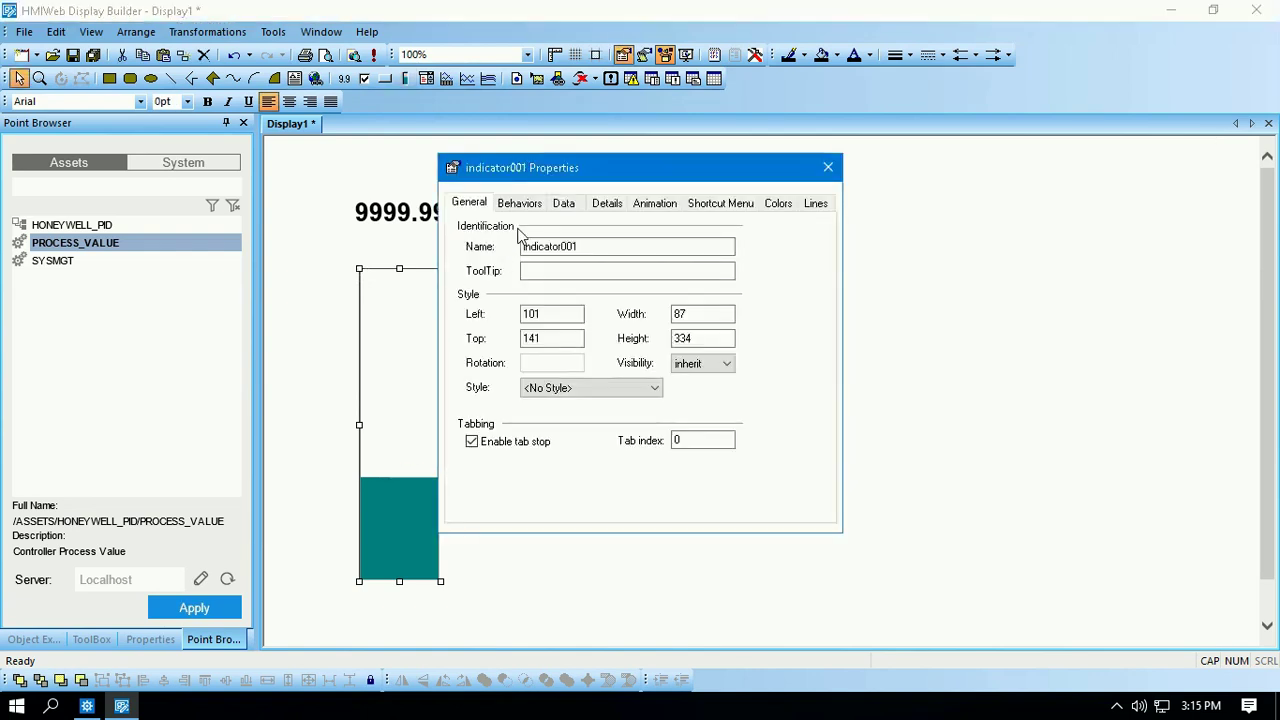